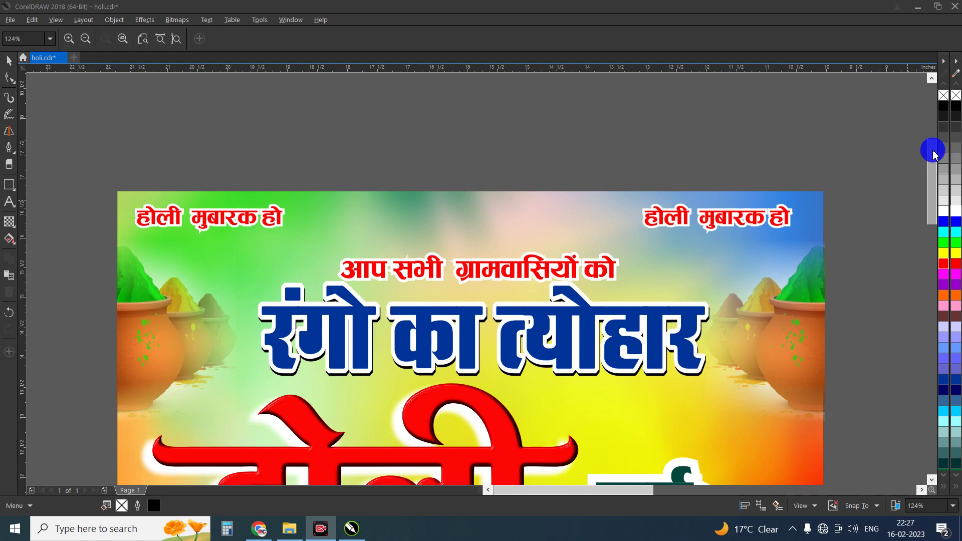
Step: Scroll down through the poster's content, then zoom to fit the whole page with Shift+F4
left_click_drag(933, 154, 932, 164)
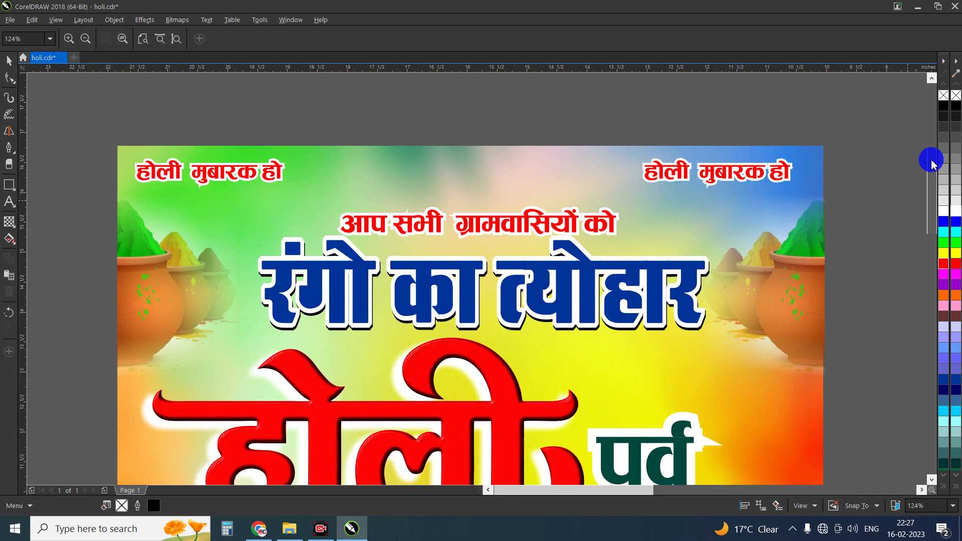
left_click_drag(932, 164, 933, 167)
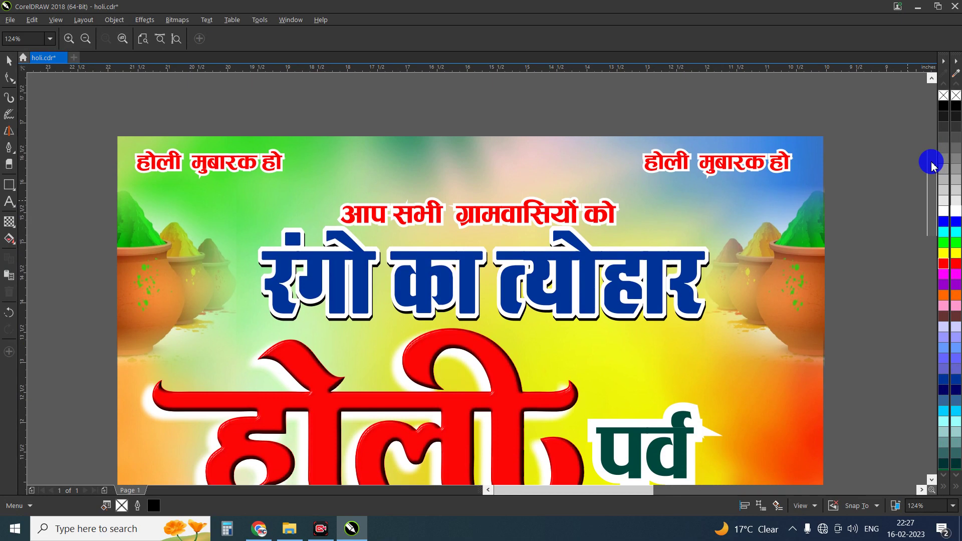
left_click_drag(933, 166, 920, 280)
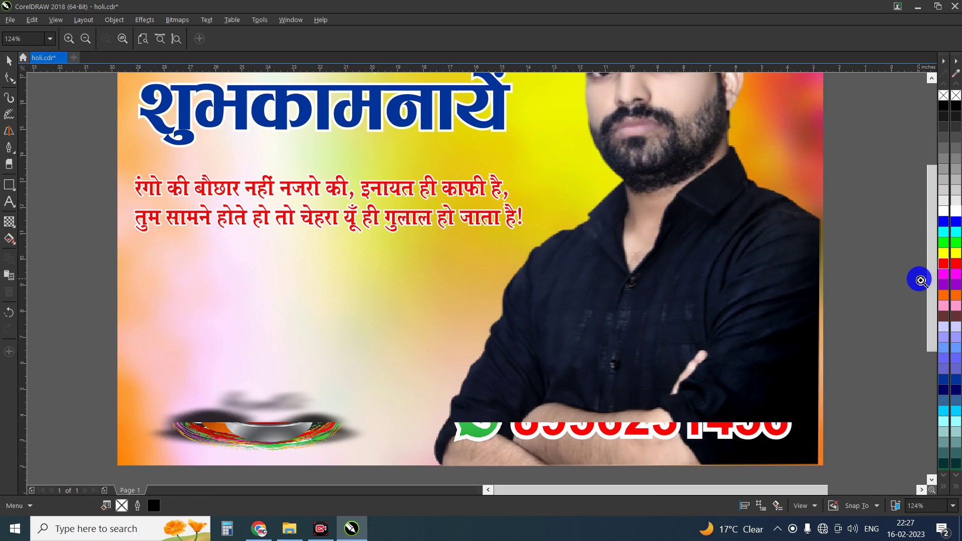
key("shift+F4")
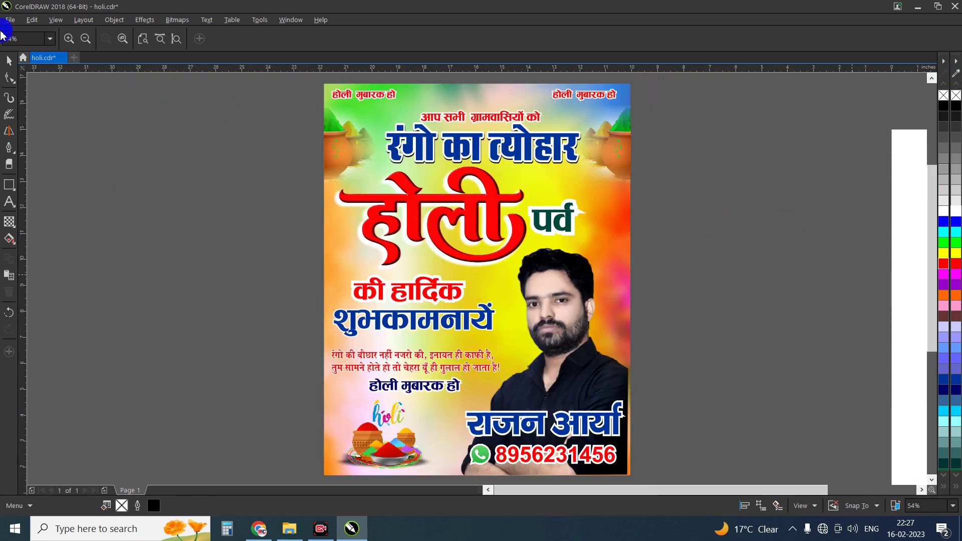
left_click(9, 60)
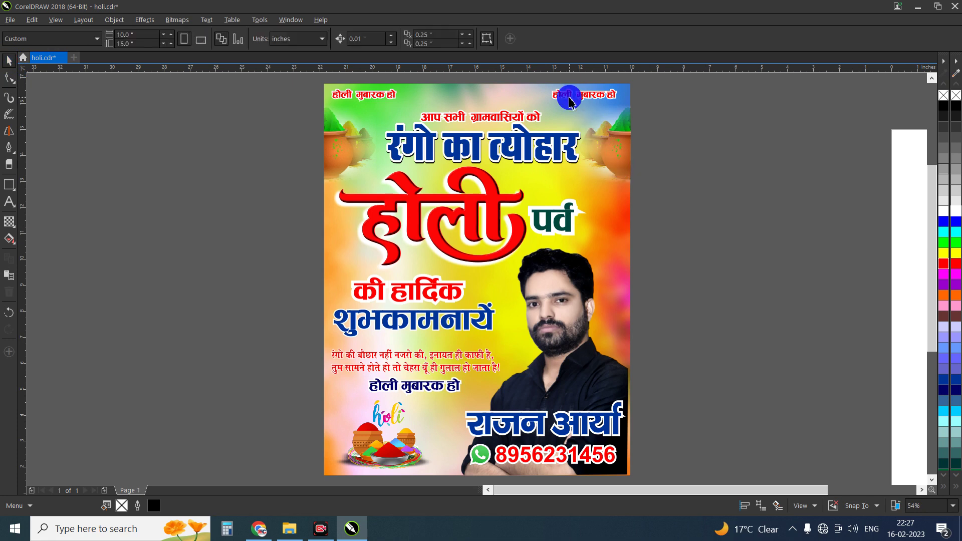
key("z")
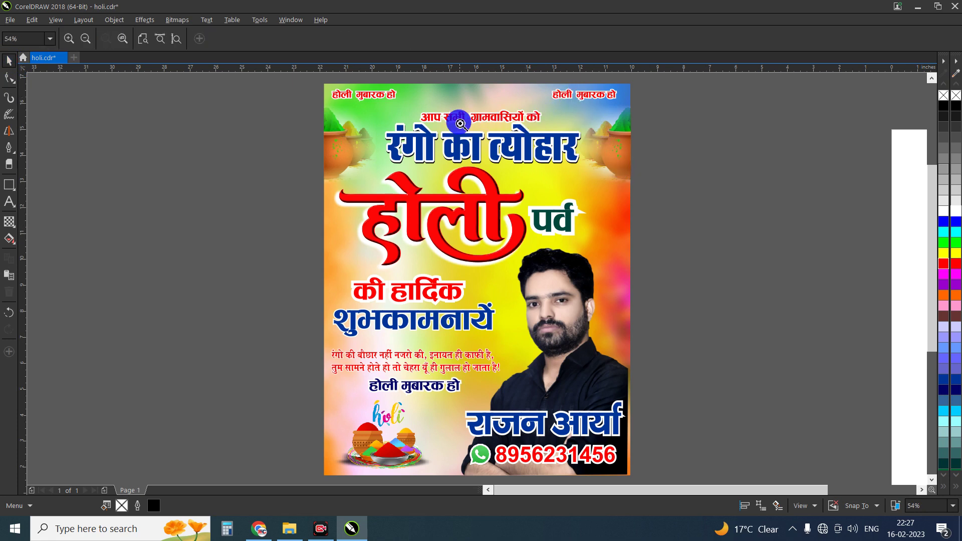
mouse_move(401, 125)
left_mouse_down()
mouse_move(554, 171)
mouse_move(593, 167)
left_mouse_up()
left_click_drag(229, 240, 594, 303)
right_click(452, 236)
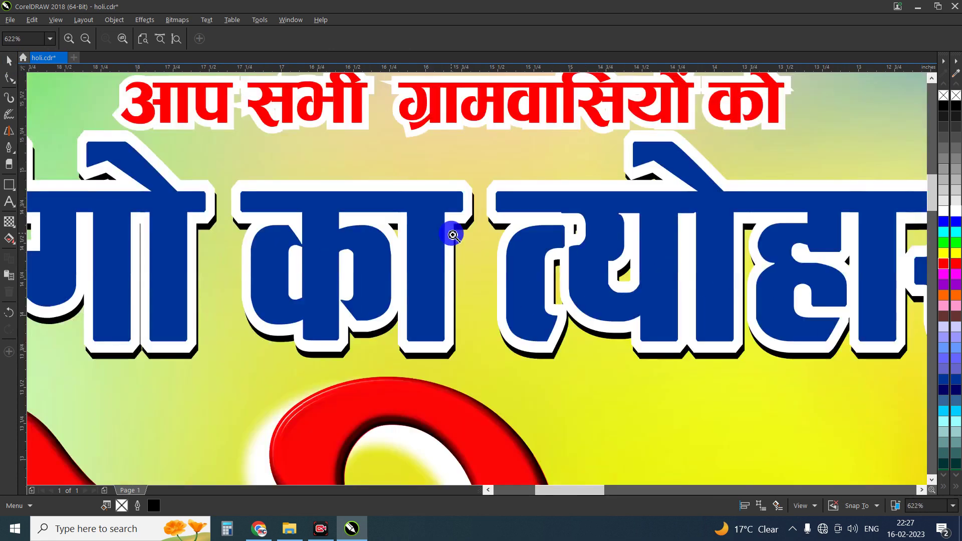
right_click(452, 236)
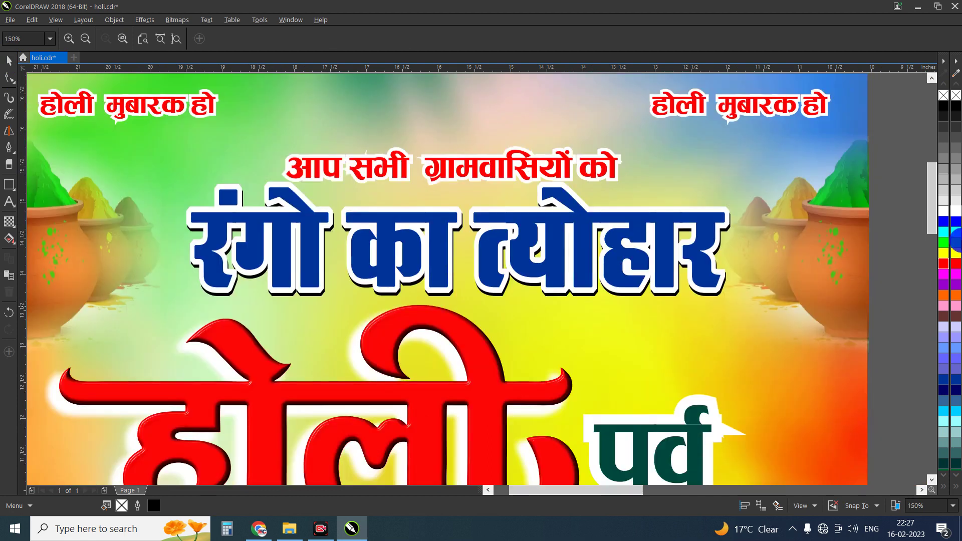
left_click_drag(926, 173, 912, 185)
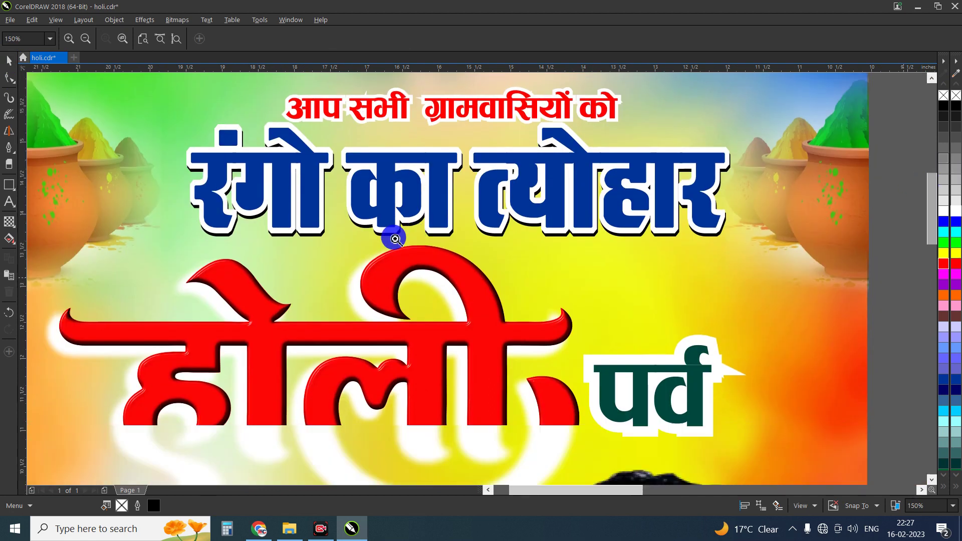
right_click(395, 242)
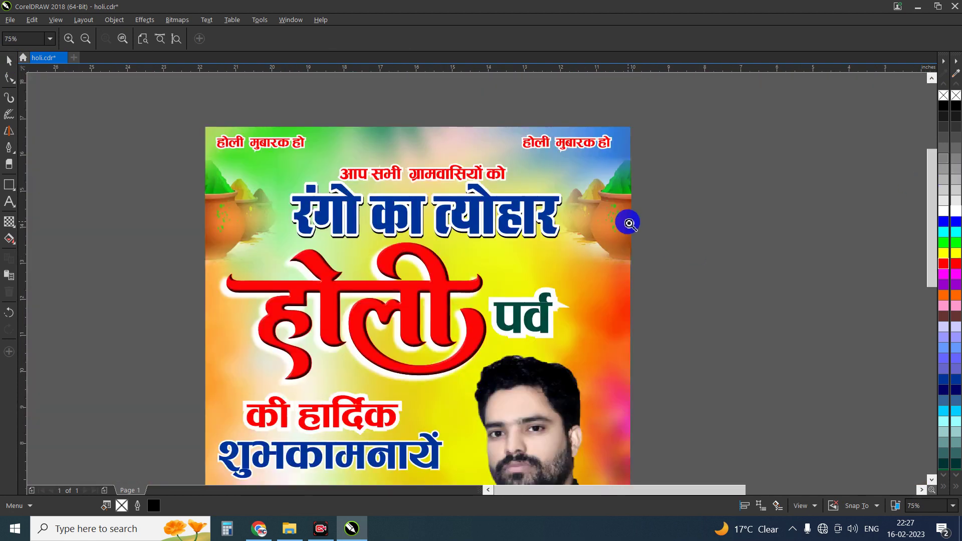
left_click(6, 59)
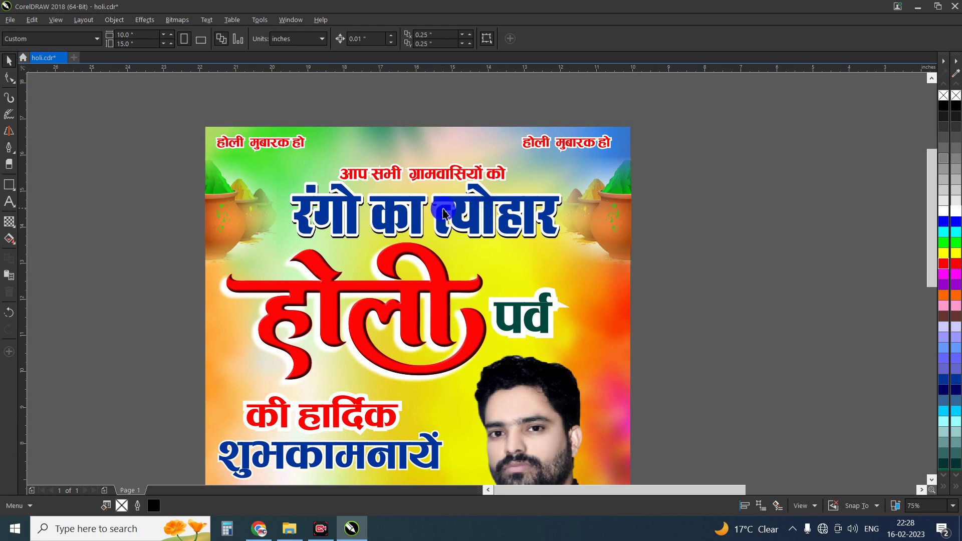
left_click(400, 217)
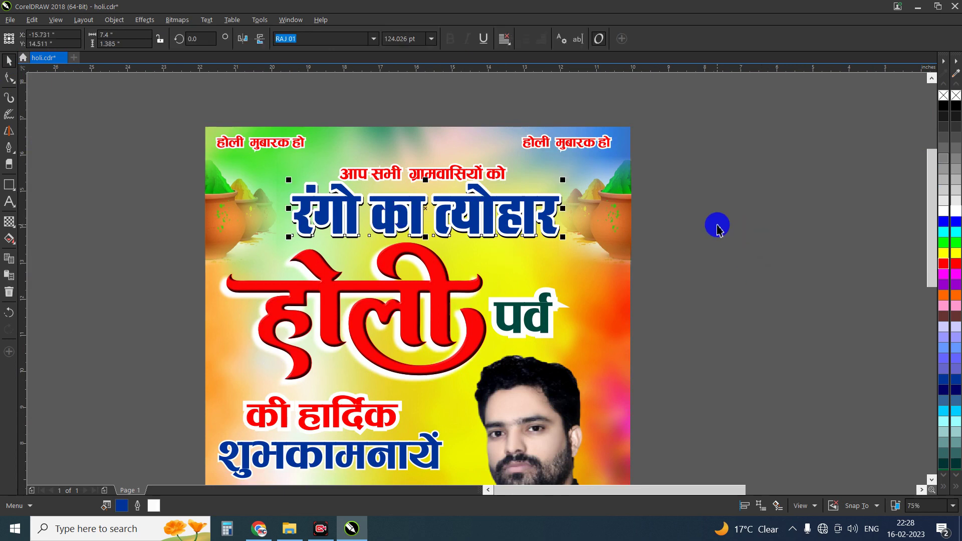
double_click(424, 196)
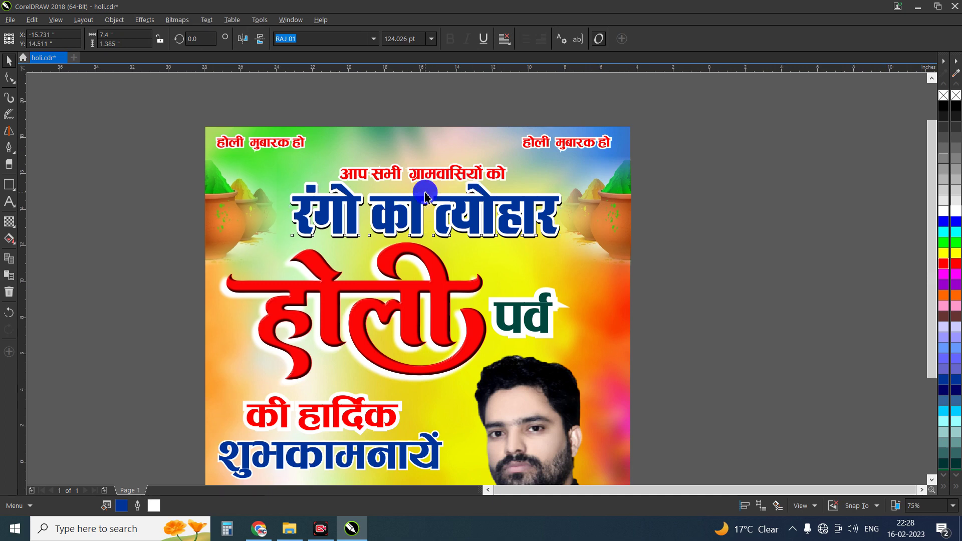
scroll(425, 196, "down", 2)
left_click(551, 260)
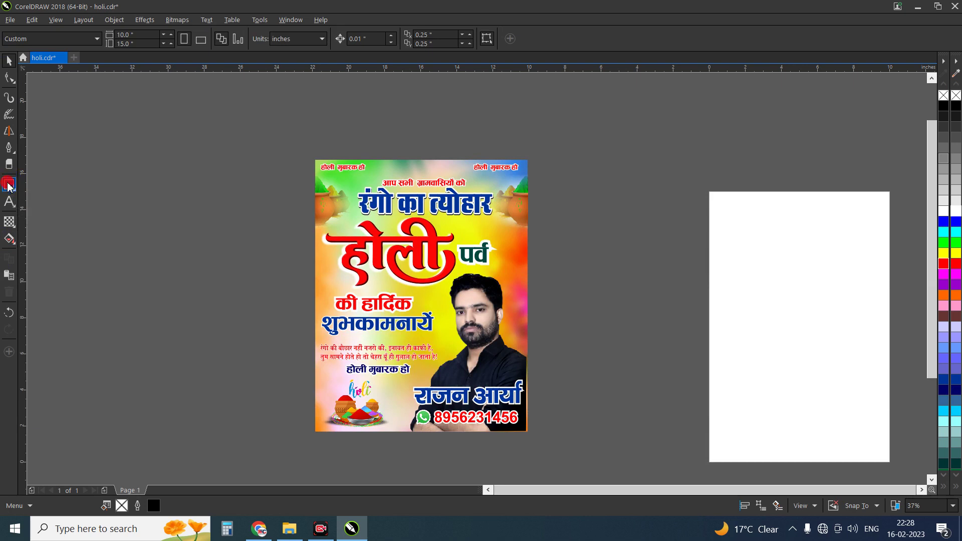
Step: Draw a rectangle to the left of the poster and position it
left_click(8, 186)
left_click_drag(104, 162, 249, 371)
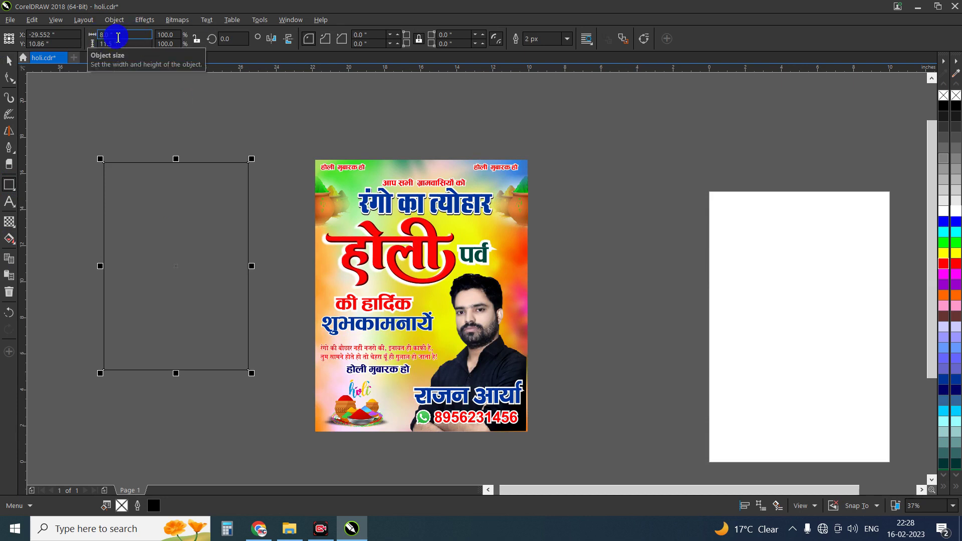
left_click(9, 60)
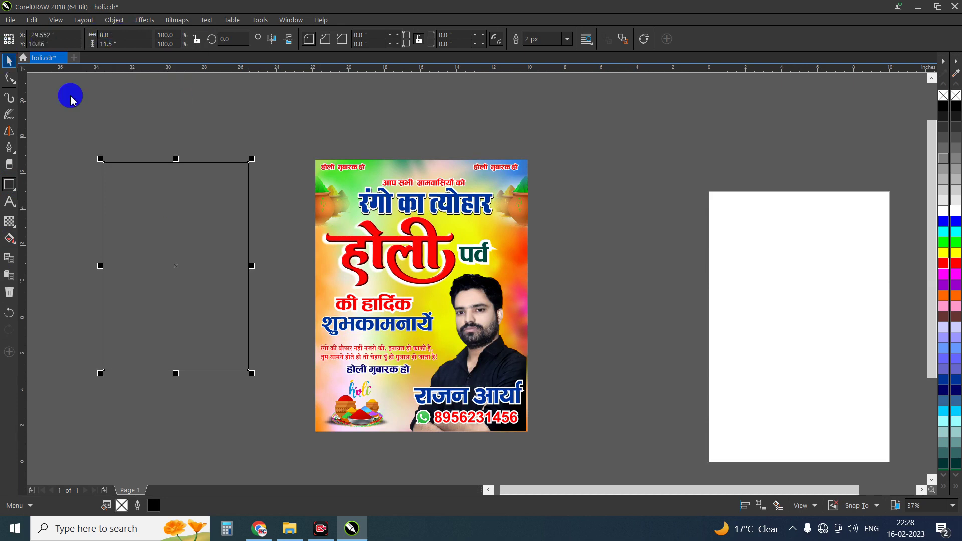
left_click(226, 115)
left_click(192, 229)
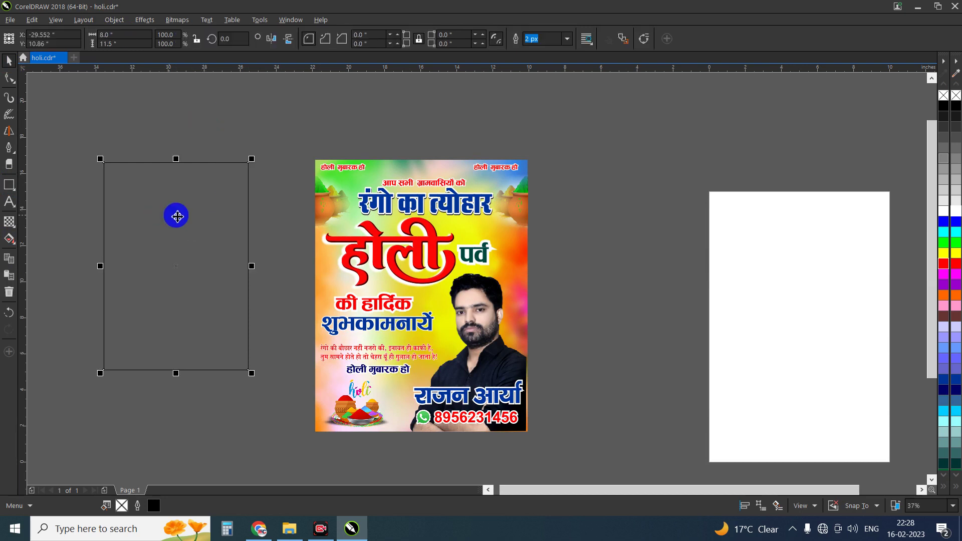
left_click_drag(177, 216, 198, 249)
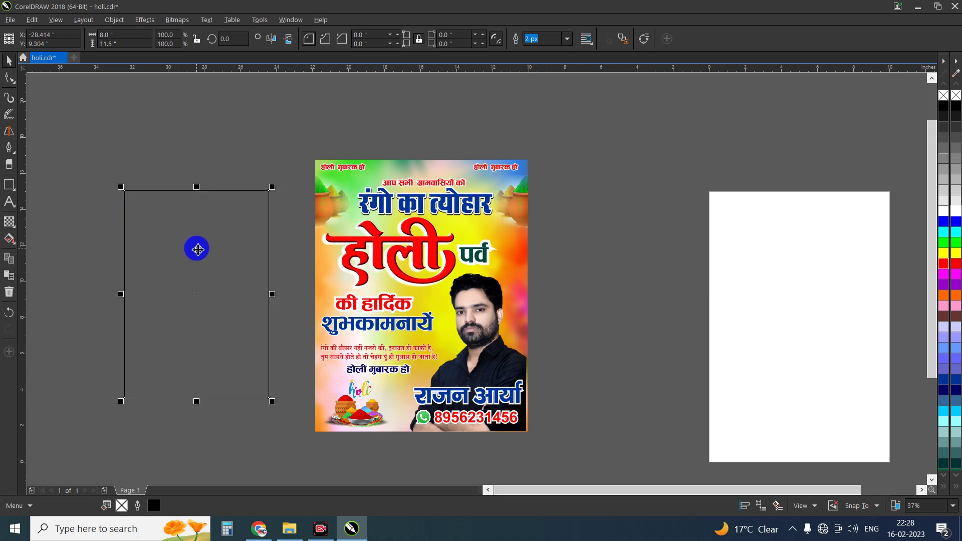
left_click_drag(198, 250, 204, 239)
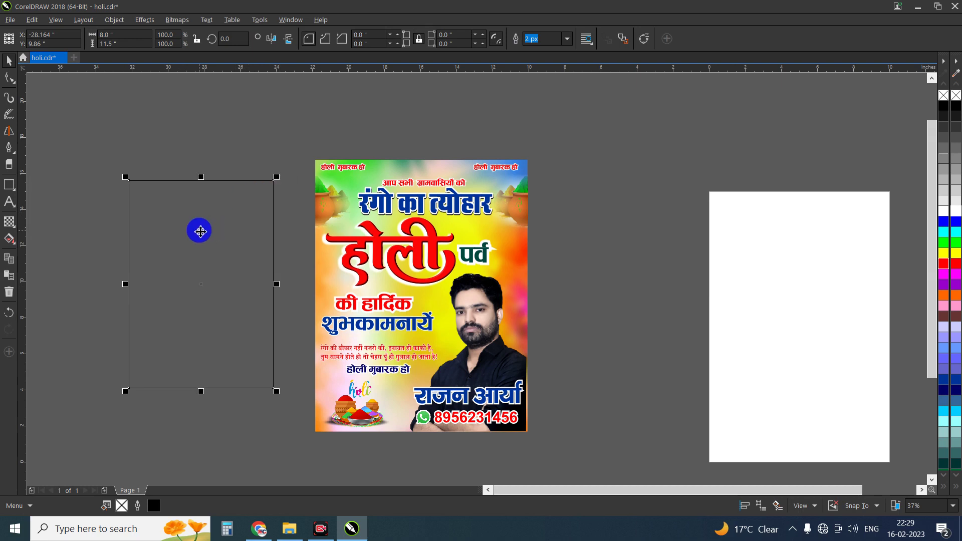
Step: Resize the rectangle to 5 × 7 inches
left_click(194, 258)
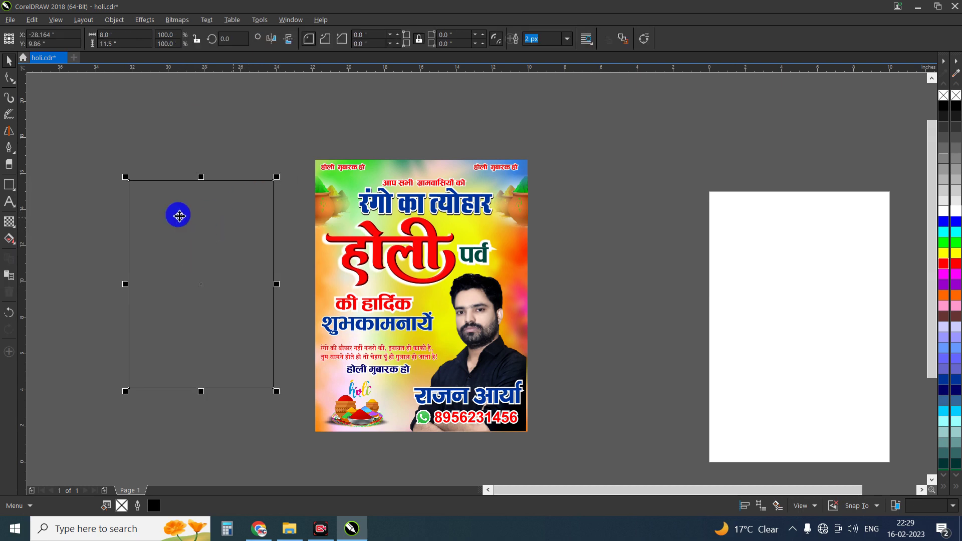
left_click(120, 34)
type("5")
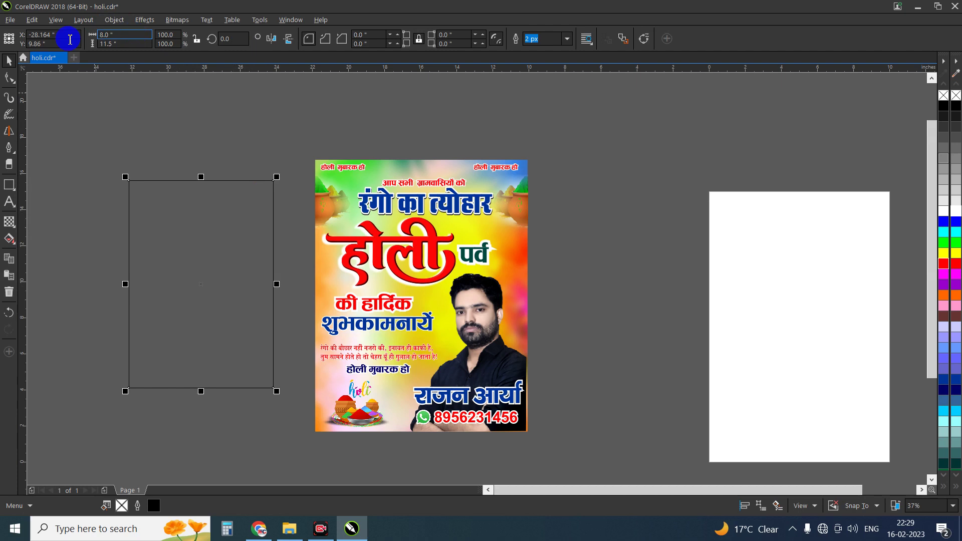
key("Tab")
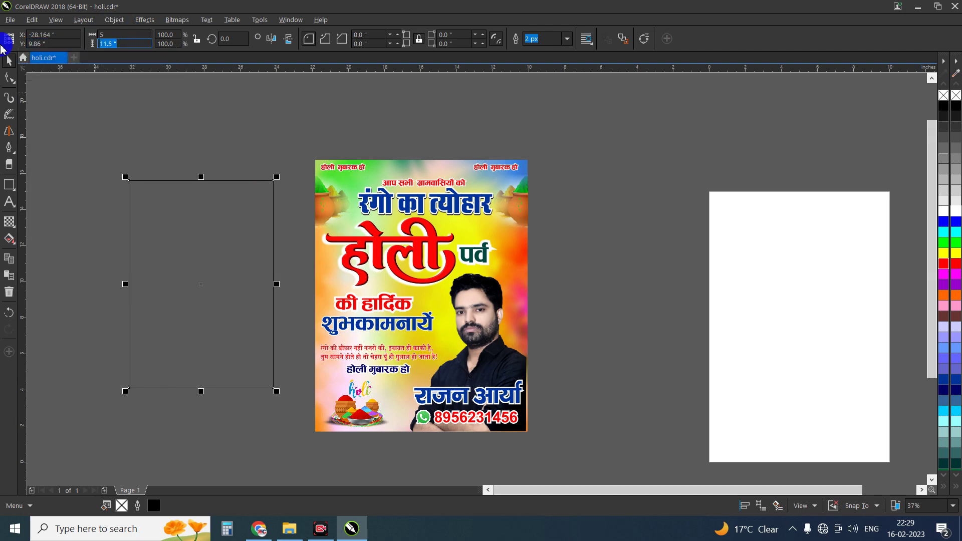
type("7")
key("Return")
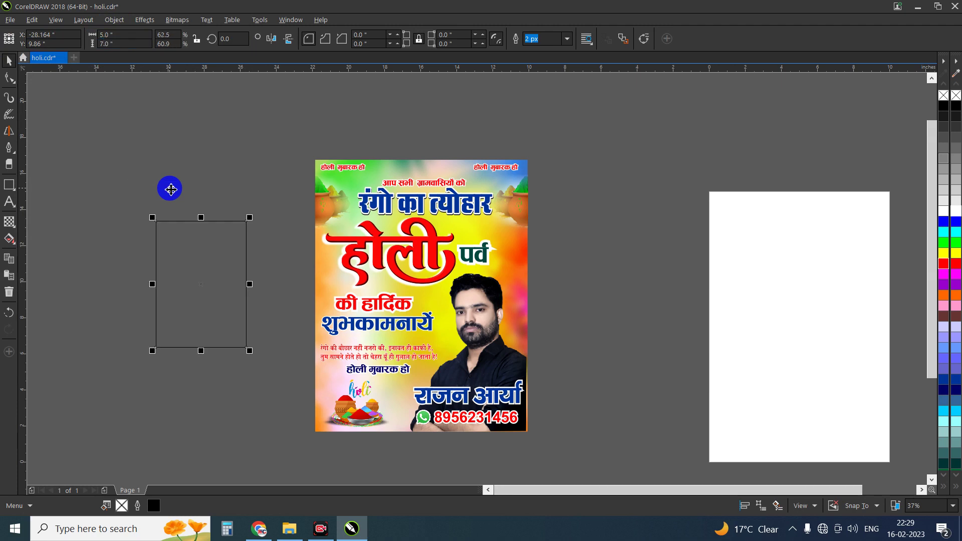
left_click(243, 272)
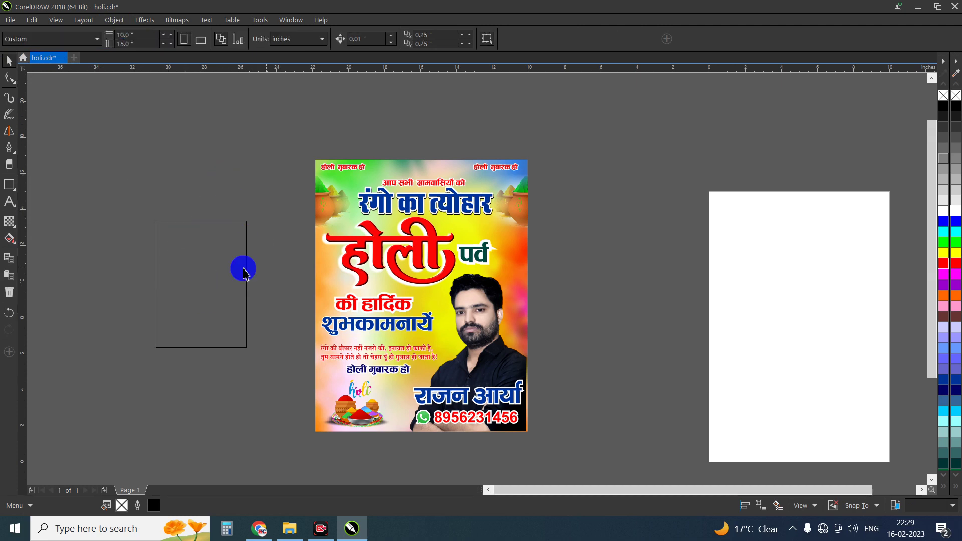
Step: Scale the whole poster down to about 33% and move it beside the frame
left_click_drag(275, 129, 526, 406)
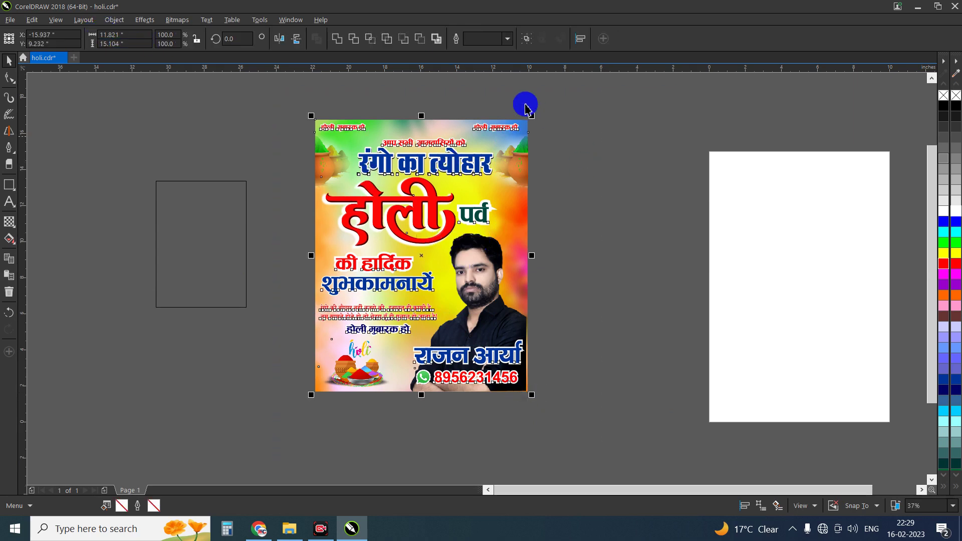
mouse_move(531, 115)
left_mouse_down()
mouse_move(451, 160)
mouse_move(399, 274)
left_mouse_up()
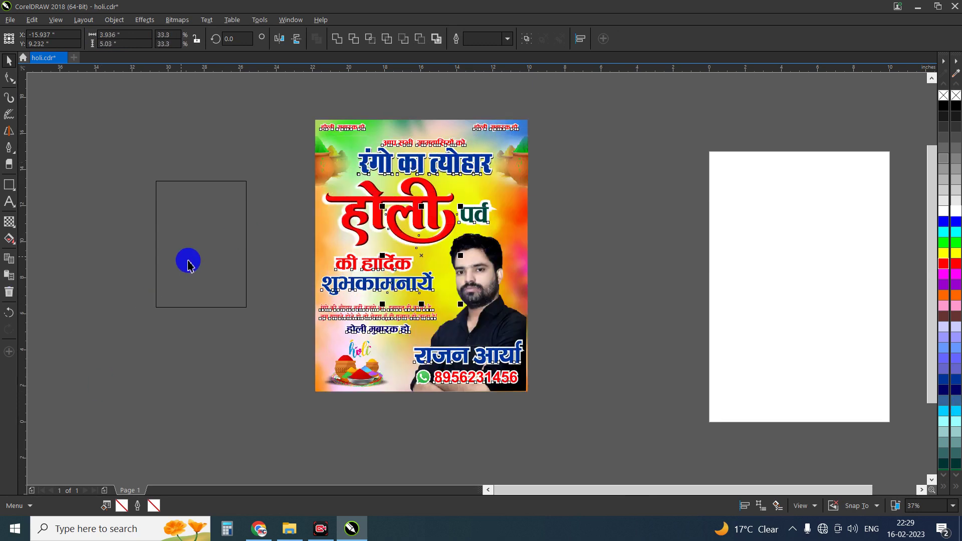
left_click_drag(434, 256, 302, 230)
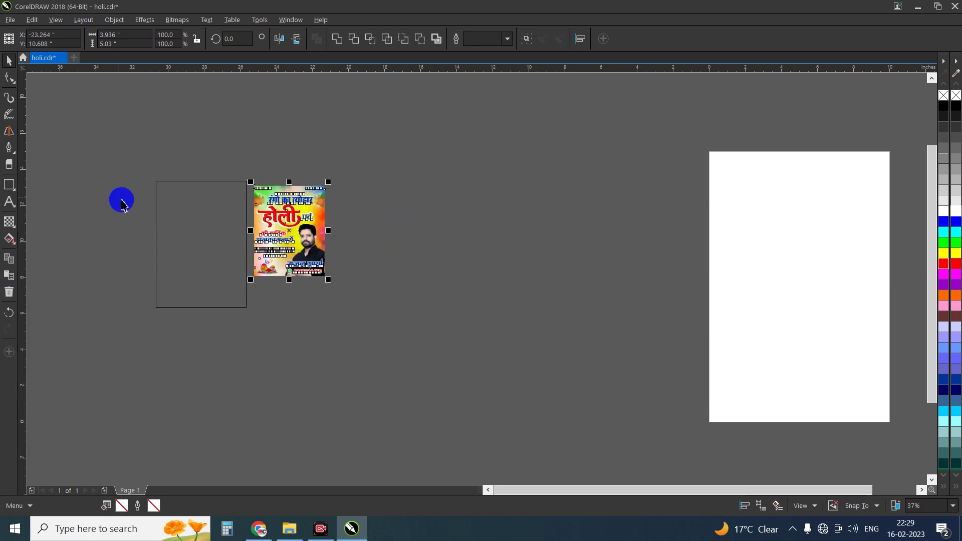
Step: Fill the empty 5 × 7 rectangle with light grey
scroll(121, 201, "up", 2)
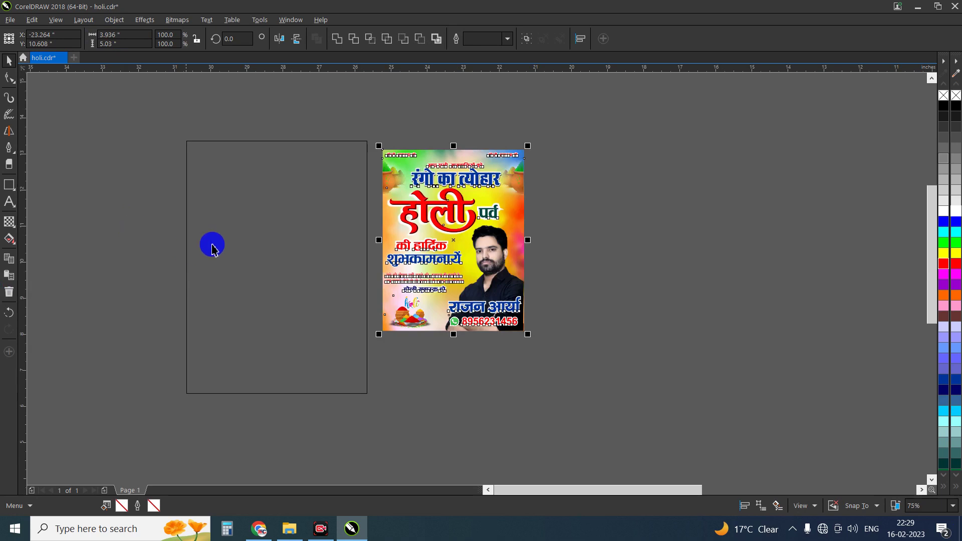
left_click(205, 224)
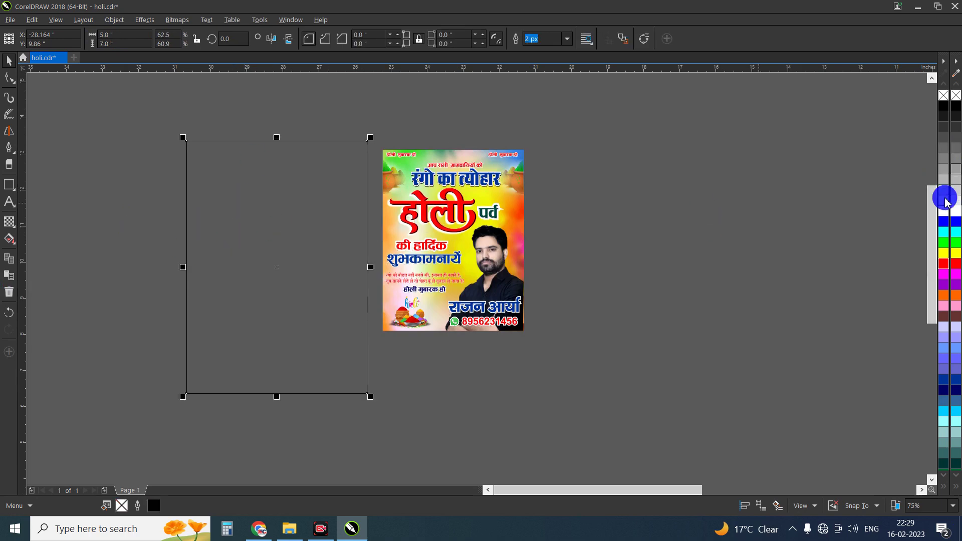
left_click_drag(946, 203, 176, 236)
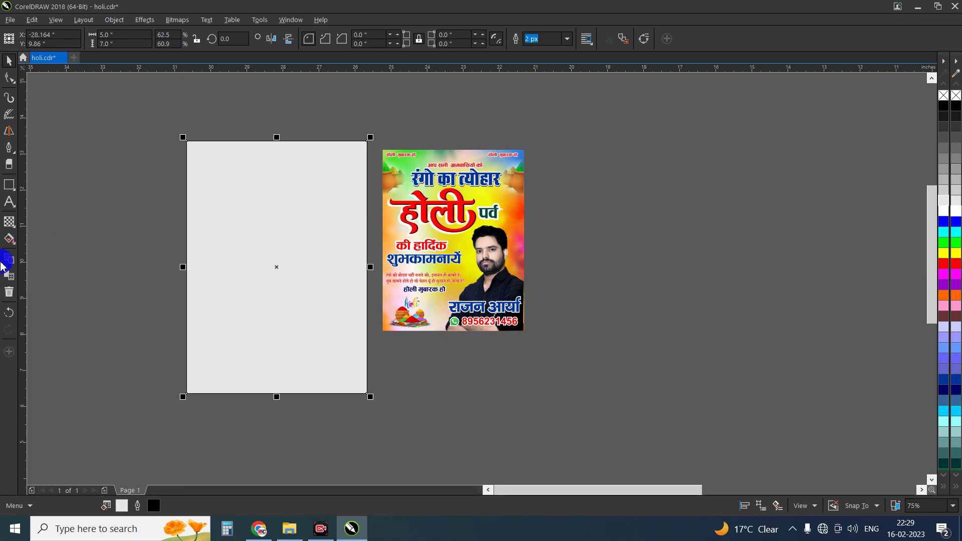
Step: Apply a vertical linear gradient from the top to the bottom of the 5 × 7 rectangle
left_click(15, 239)
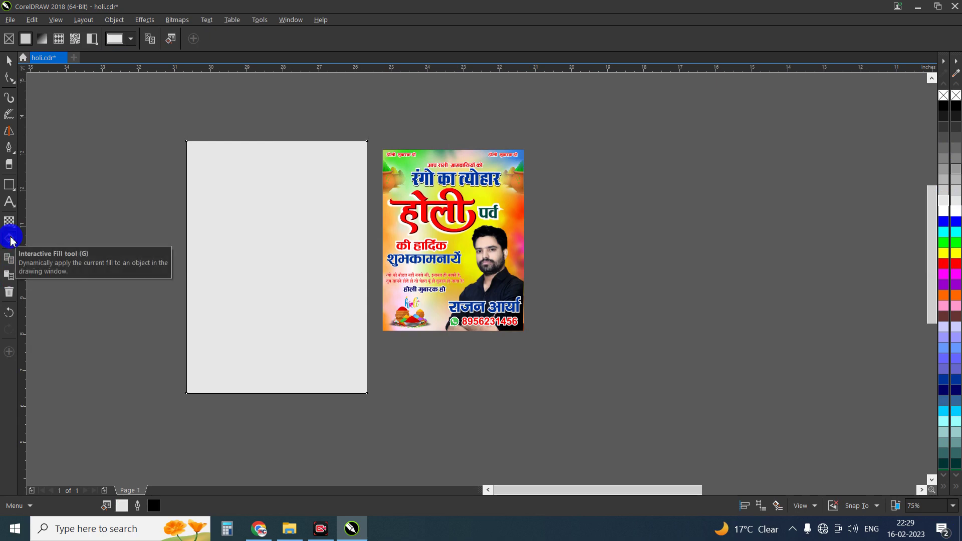
left_click_drag(274, 157, 275, 384)
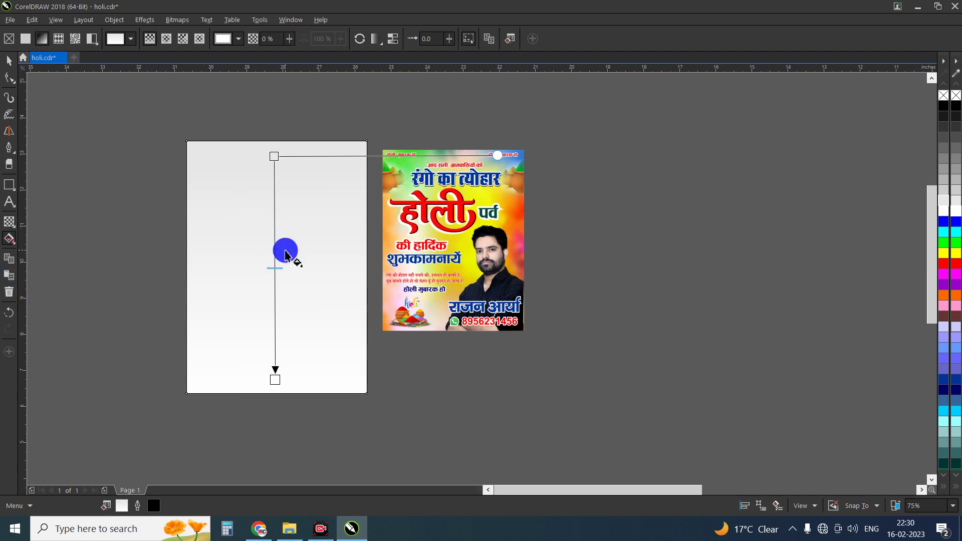
Step: Add a red gradient node near the top of the rectangle's fill
double_click(276, 194)
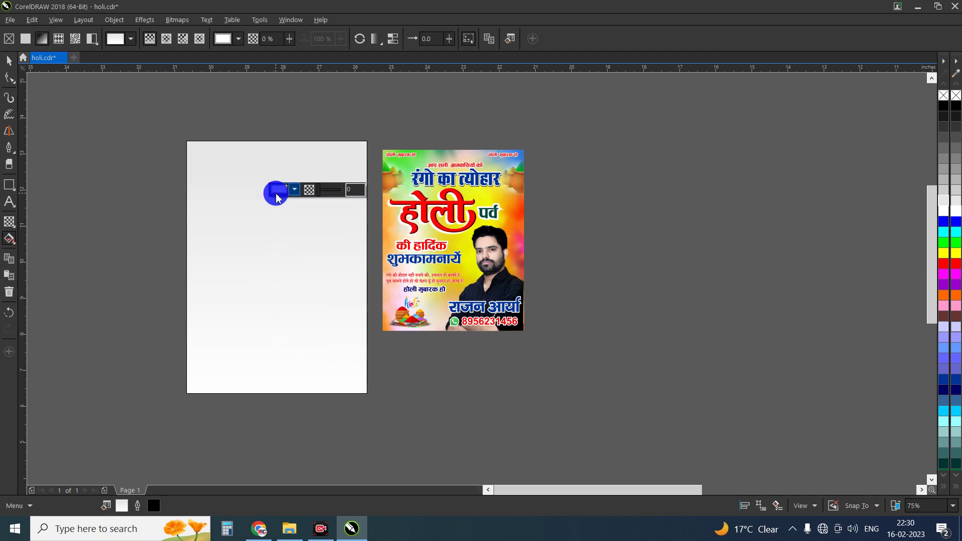
left_click_drag(274, 217, 276, 199)
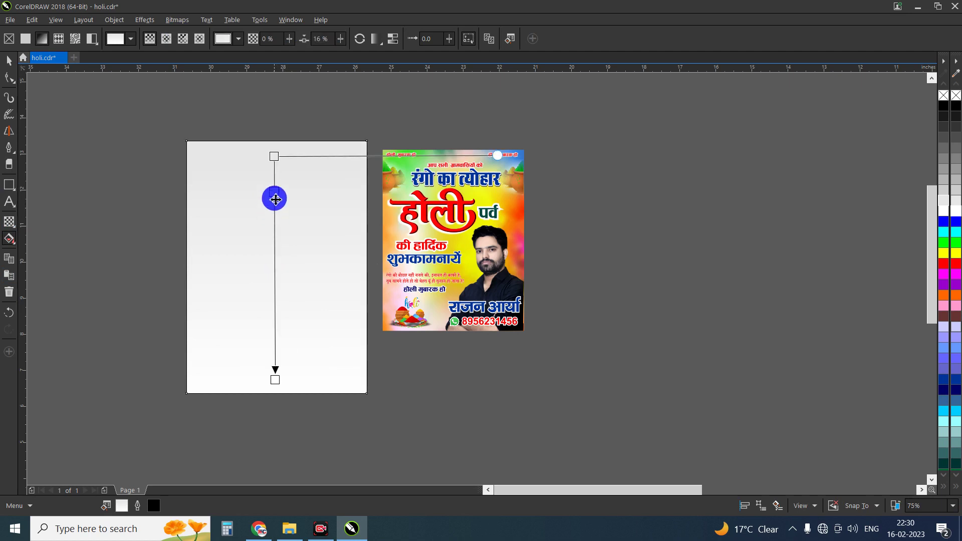
left_click(294, 189)
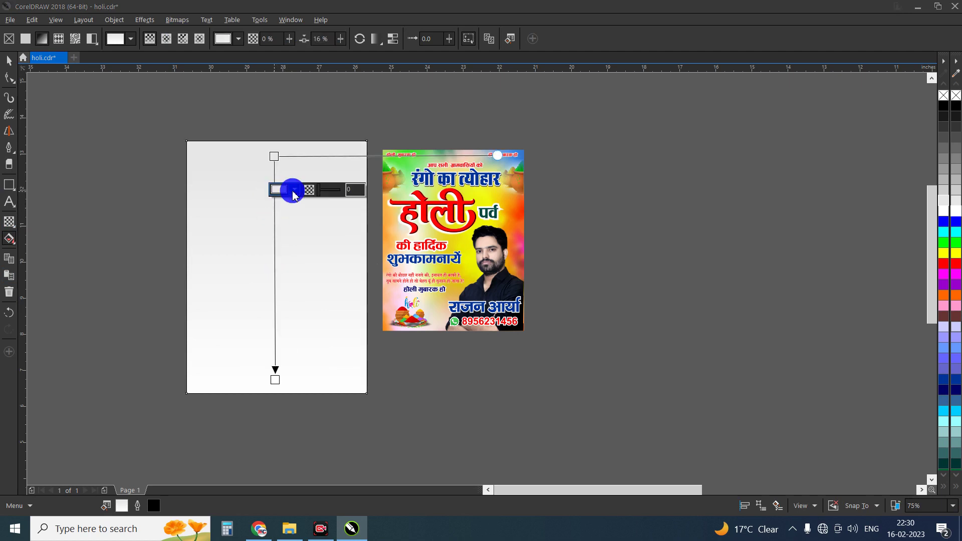
left_click(335, 259)
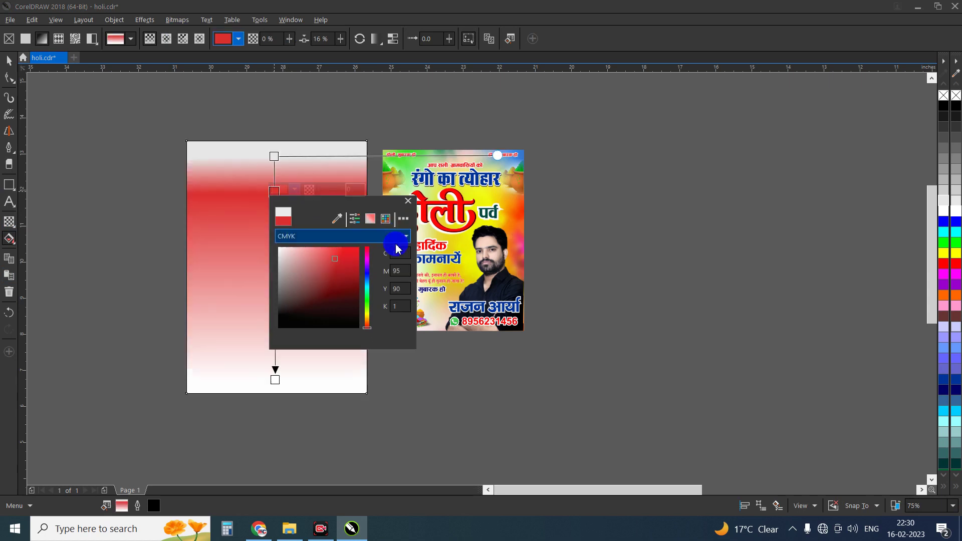
left_click(411, 364)
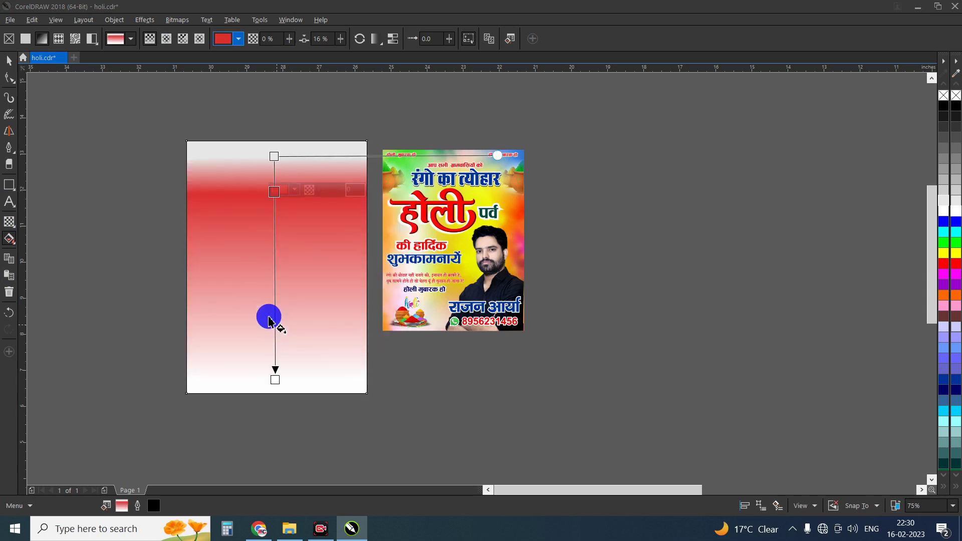
Step: Add a green gradient node lower down
double_click(276, 323)
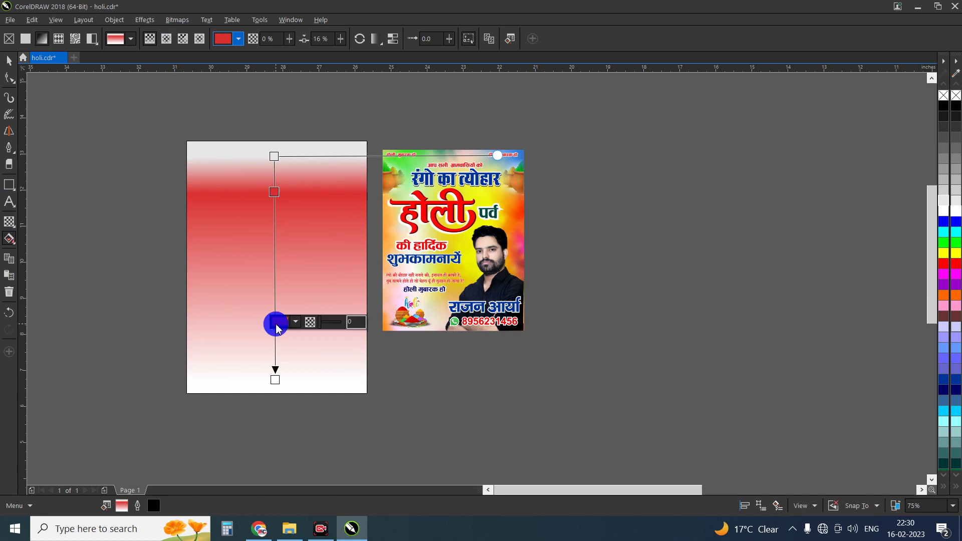
left_click(283, 323)
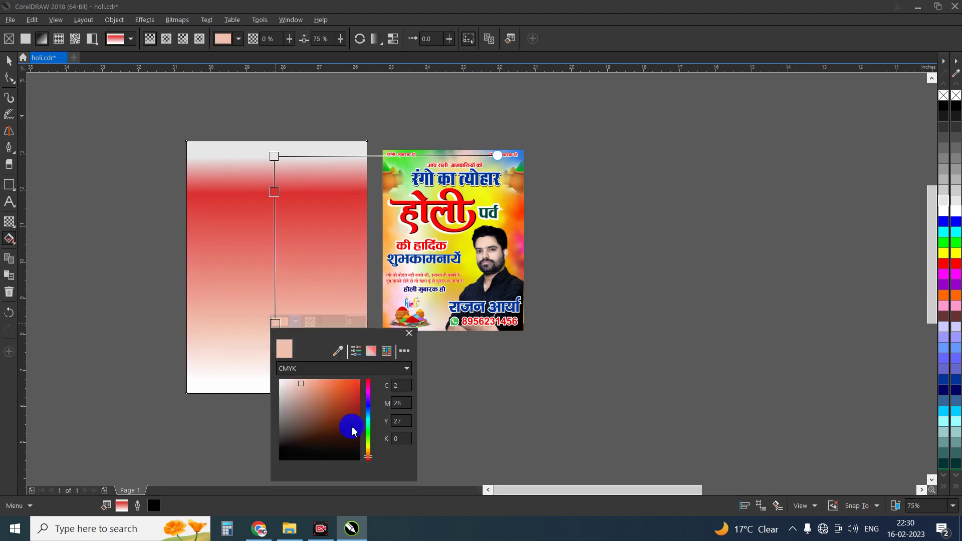
left_click_drag(367, 407, 359, 405)
left_click(355, 424)
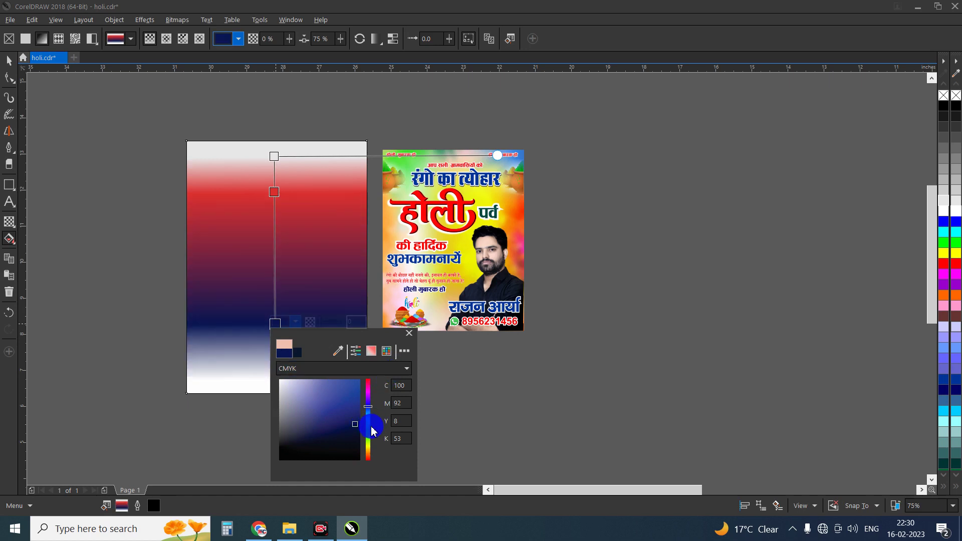
left_click_drag(367, 437, 356, 429)
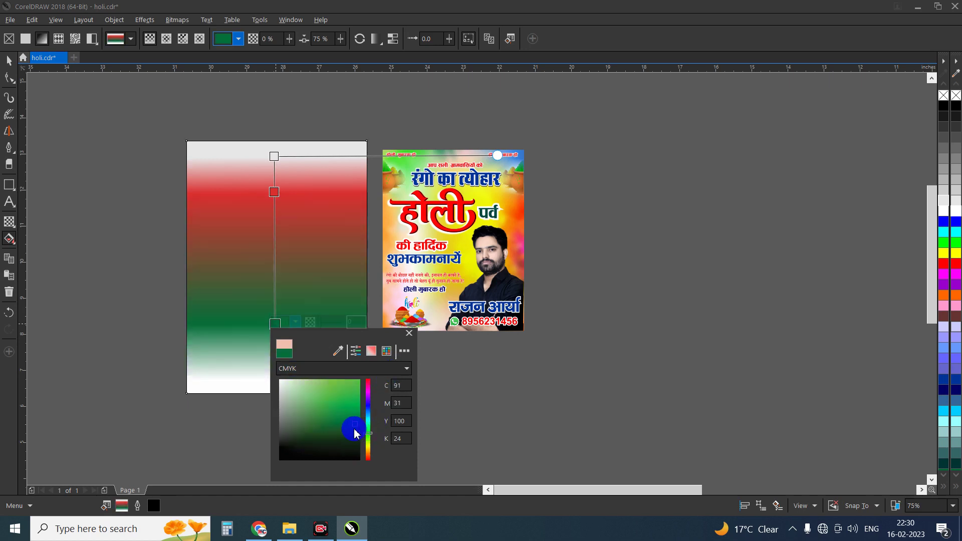
left_click(469, 395)
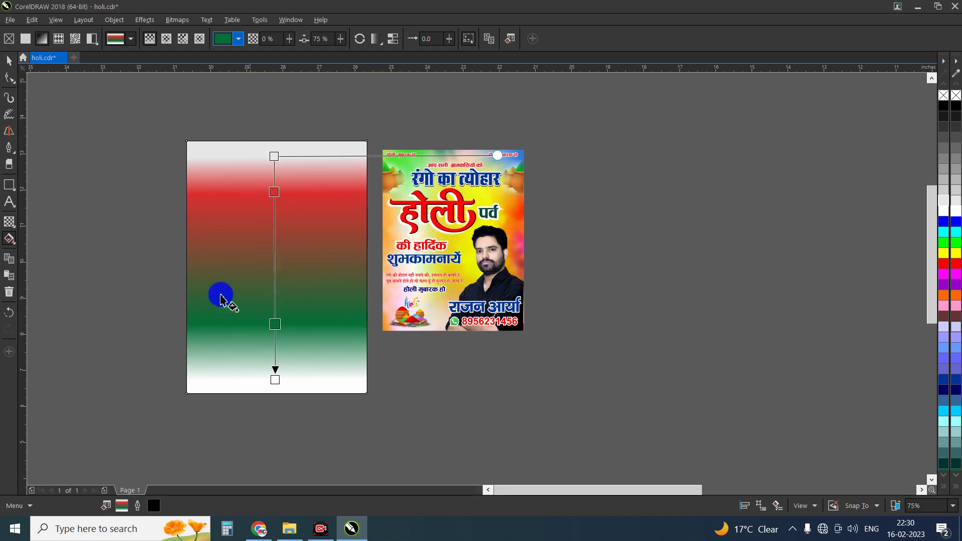
left_click(9, 63)
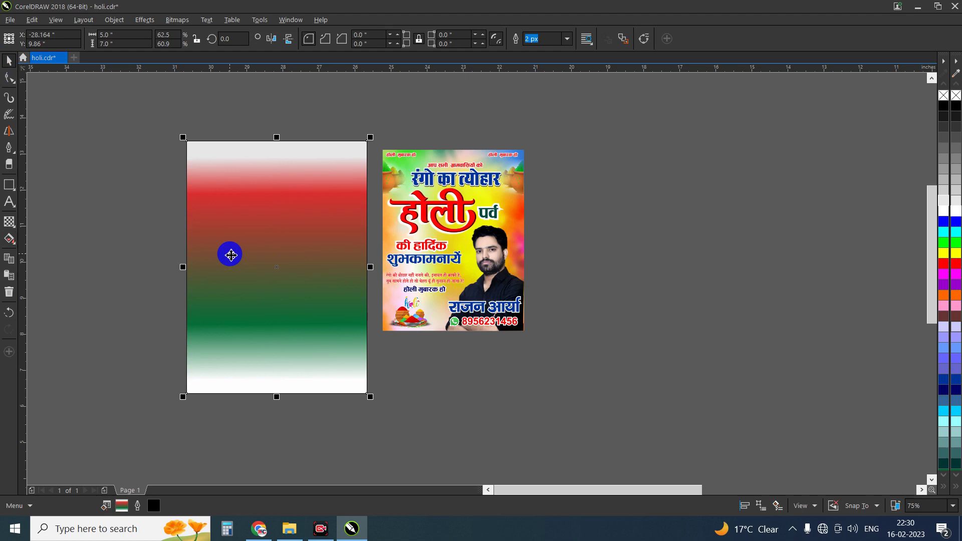
Step: Fill the gradient rectangle plain white
left_click(955, 214)
left_click(574, 251)
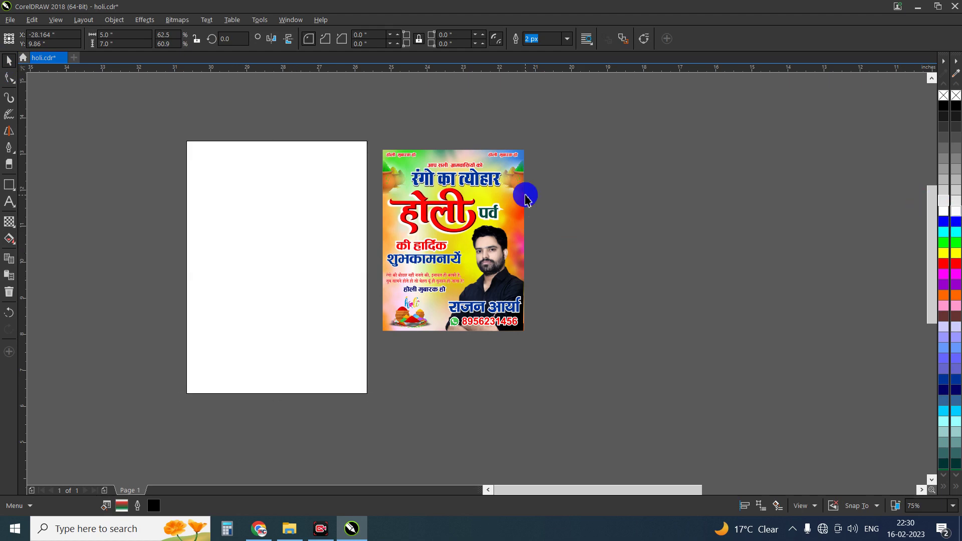
mouse_move(519, 216)
left_mouse_down()
mouse_move(666, 236)
mouse_move(693, 224)
left_mouse_up()
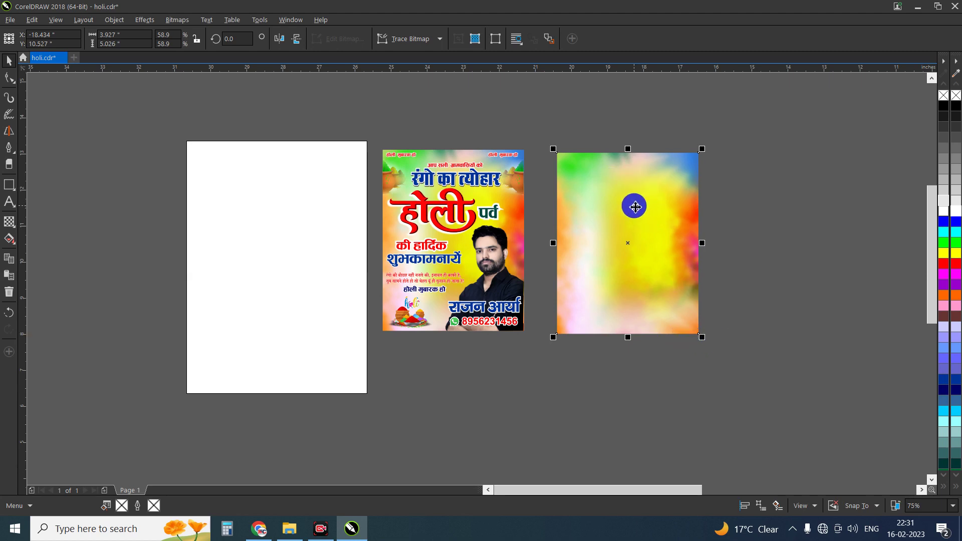
Step: Move the blurred Holi background image onto the page and stretch it to about 5.04 × 7 inches
mouse_move(637, 275)
left_mouse_down()
mouse_move(330, 288)
mouse_move(268, 267)
left_mouse_up()
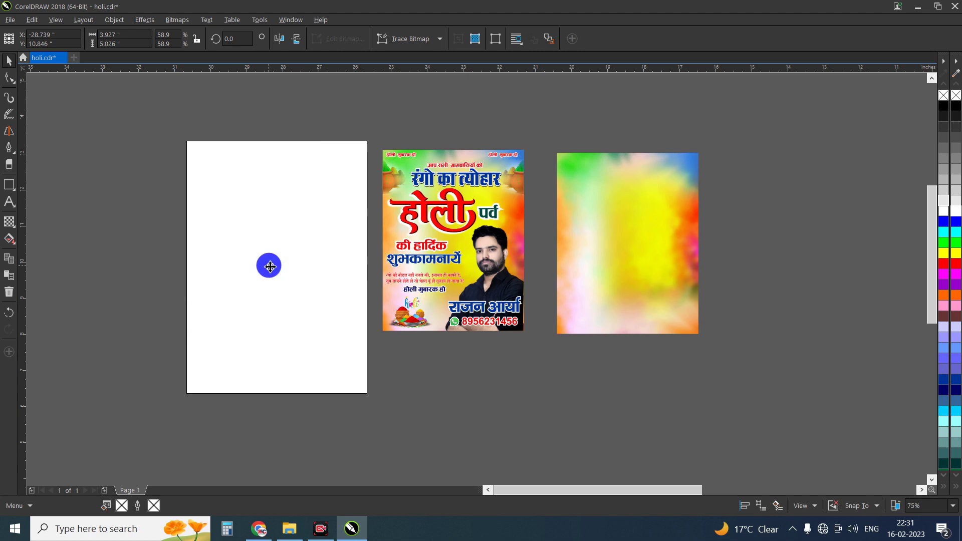
left_click_drag(256, 328, 249, 397)
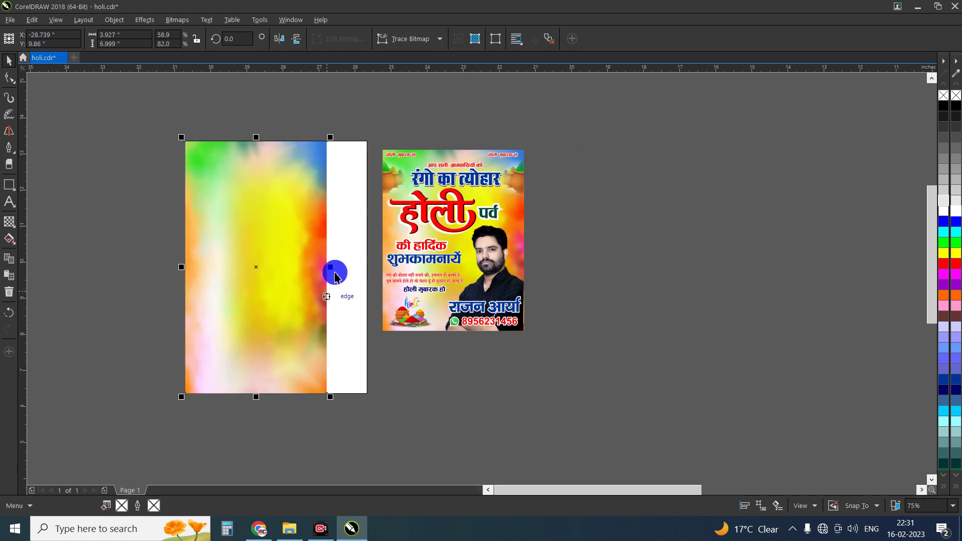
left_click_drag(335, 266, 369, 266)
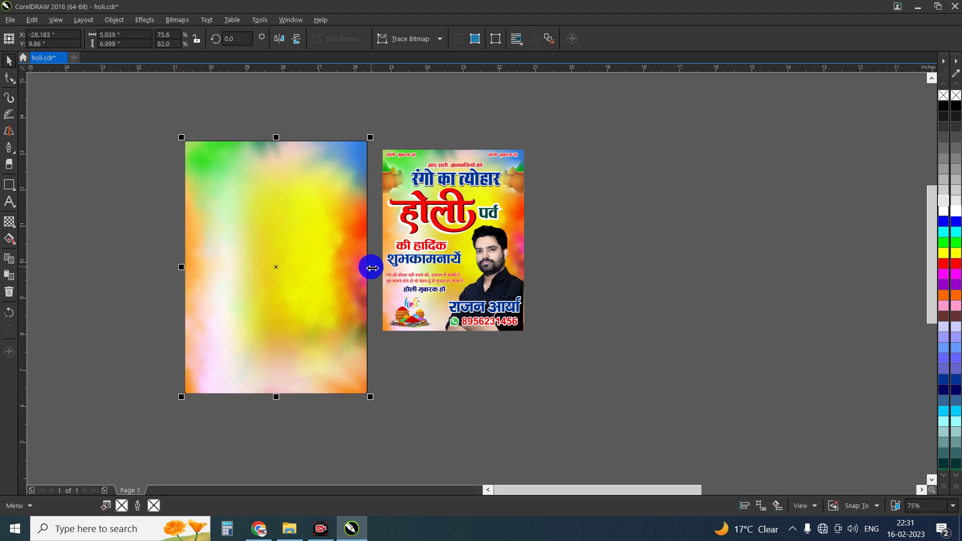
left_click(601, 225)
left_click(238, 226)
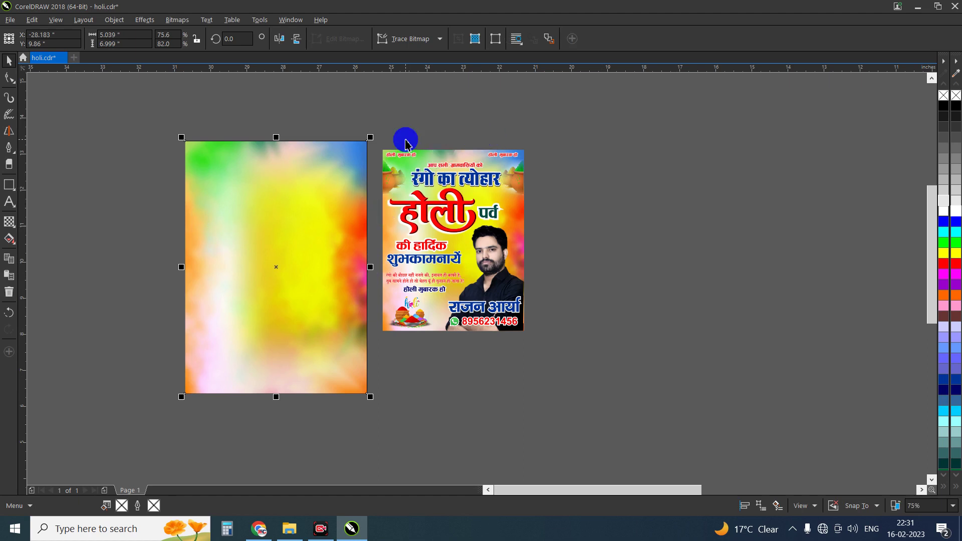
scroll(403, 137, "up", 1)
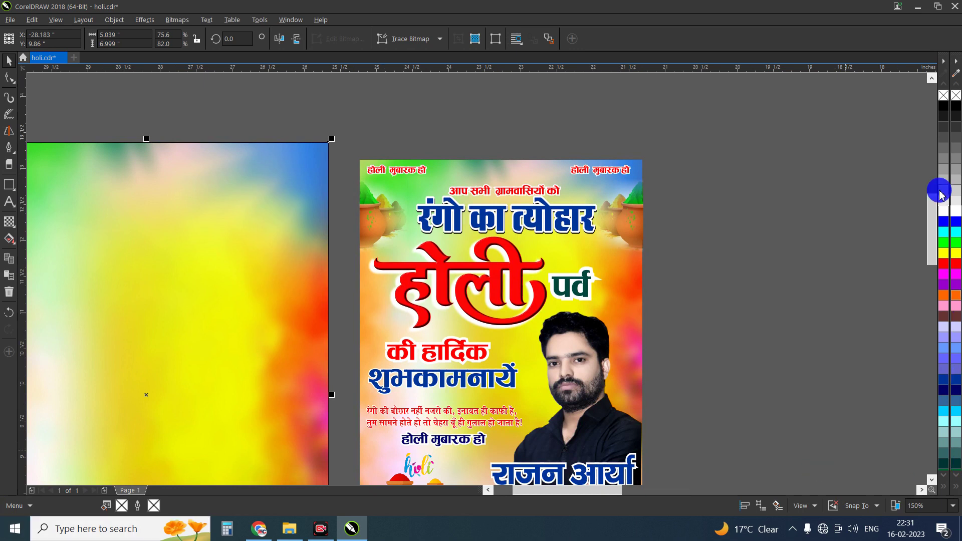
Step: Move the red 'होली मुबारक हो' greeting to the new page's top-left corner
mouse_move(927, 209)
left_mouse_down()
mouse_move(927, 223)
mouse_move(923, 211)
left_mouse_up()
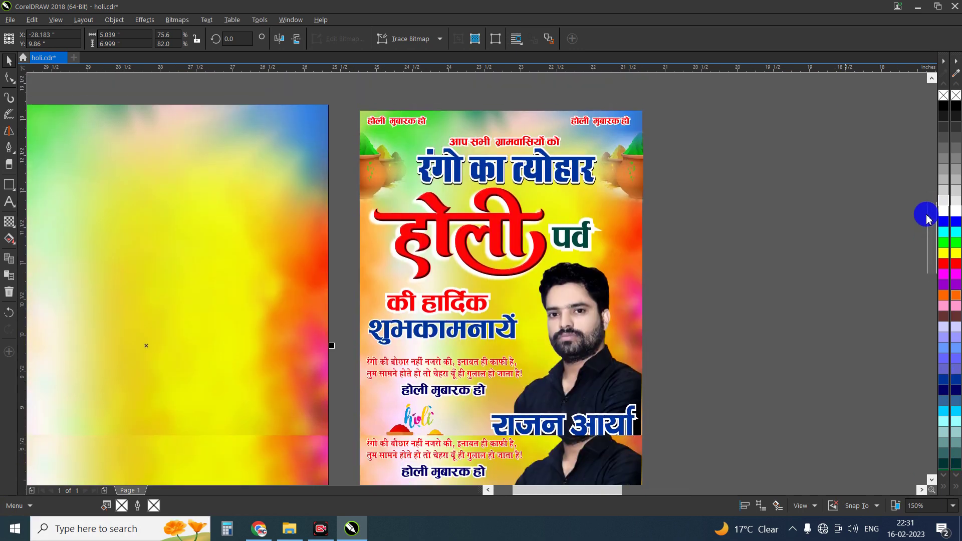
left_click(487, 491)
left_click_drag(525, 490, 523, 493)
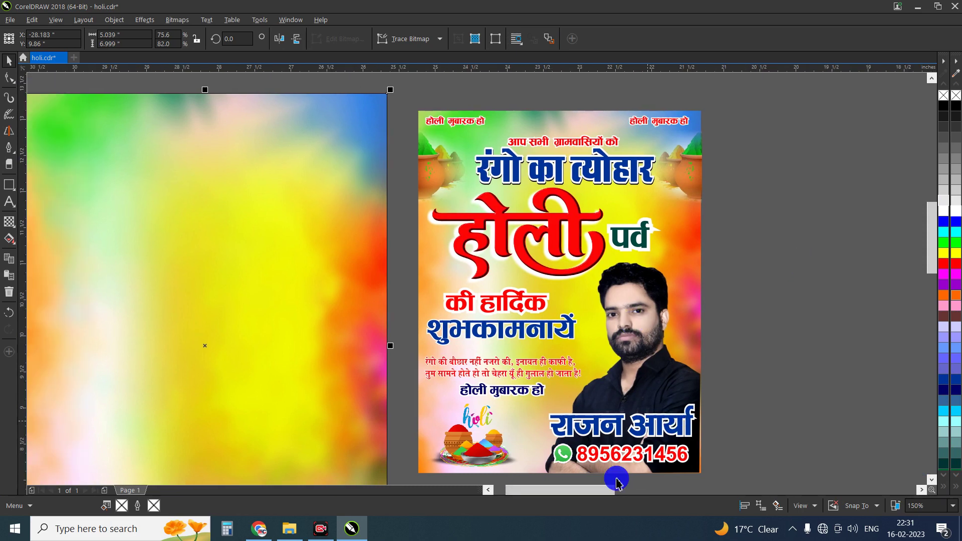
left_click_drag(587, 489, 583, 489)
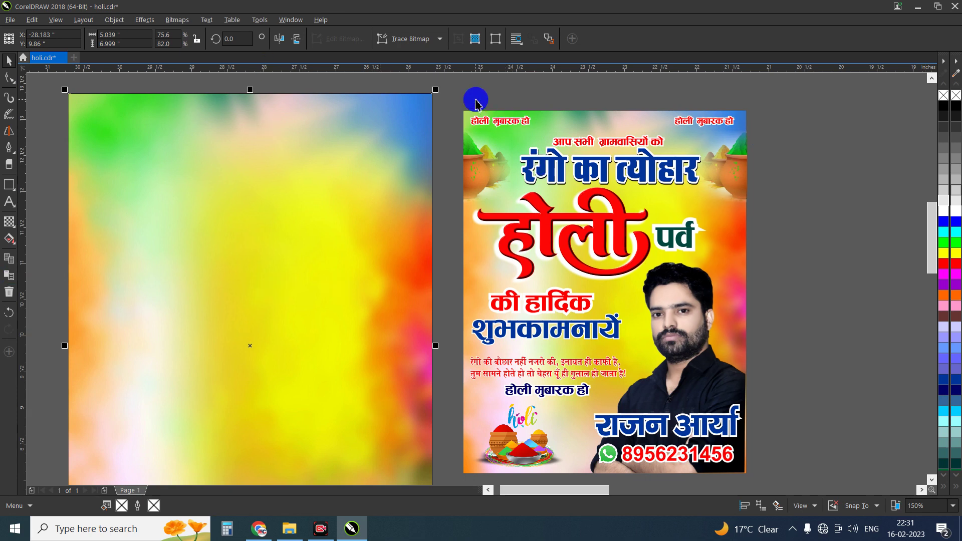
left_click(498, 121)
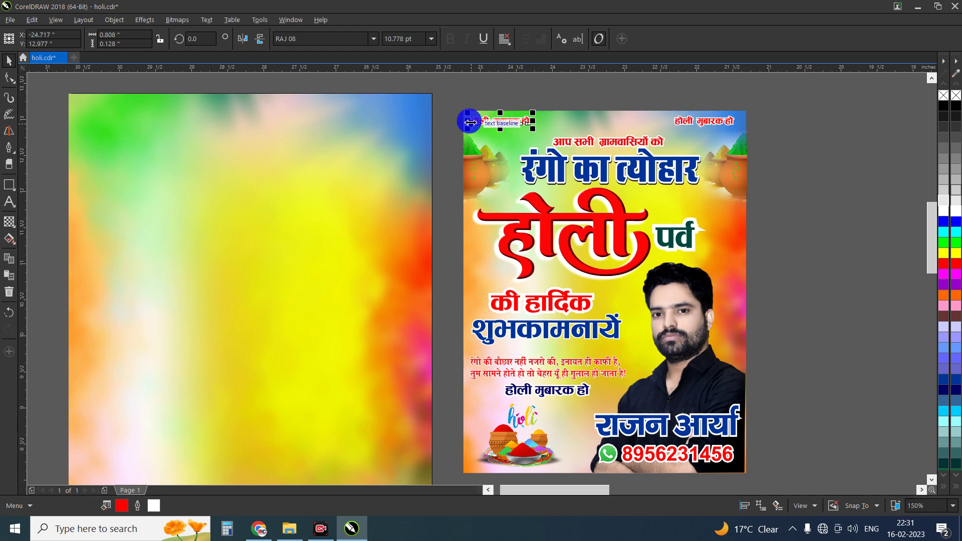
left_click(500, 107)
left_click(510, 122)
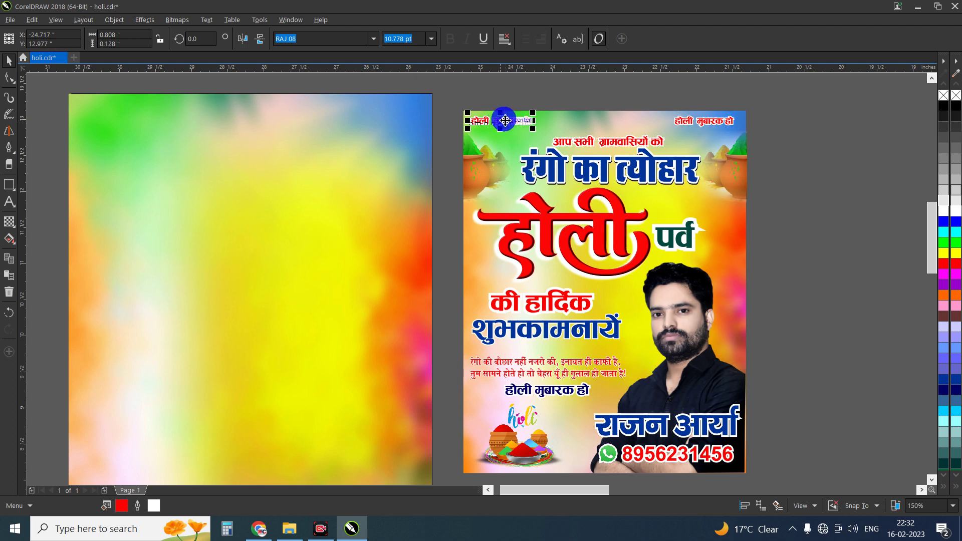
left_click_drag(510, 120, 113, 114)
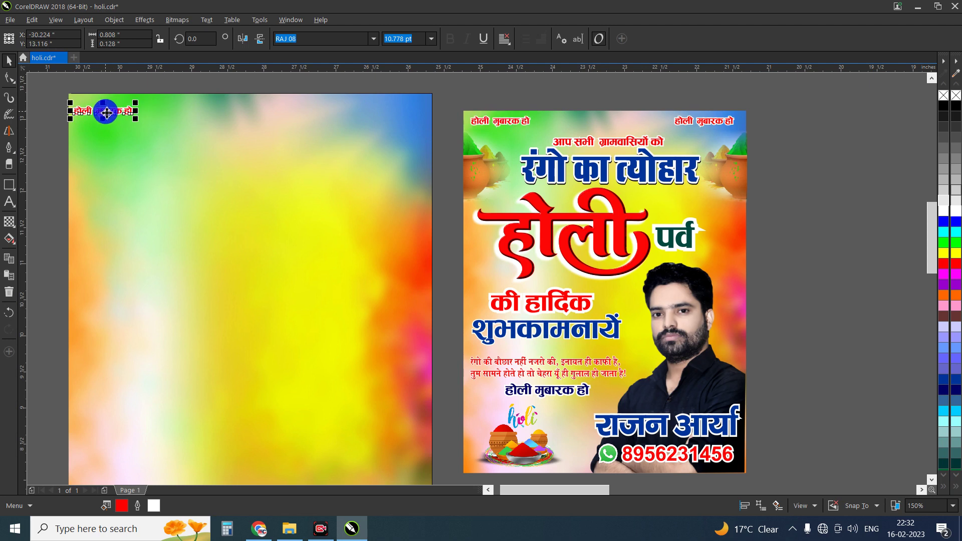
Step: Duplicate the greeting and place the copy in the page's top-right corner
left_click_drag(107, 112, 114, 157)
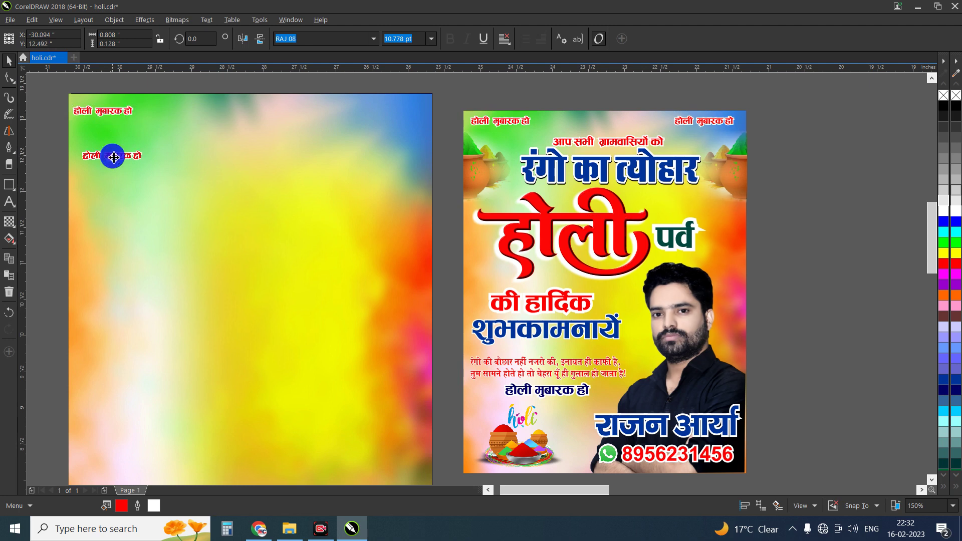
left_click_drag(114, 157, 129, 109)
left_click_drag(351, 106, 396, 110)
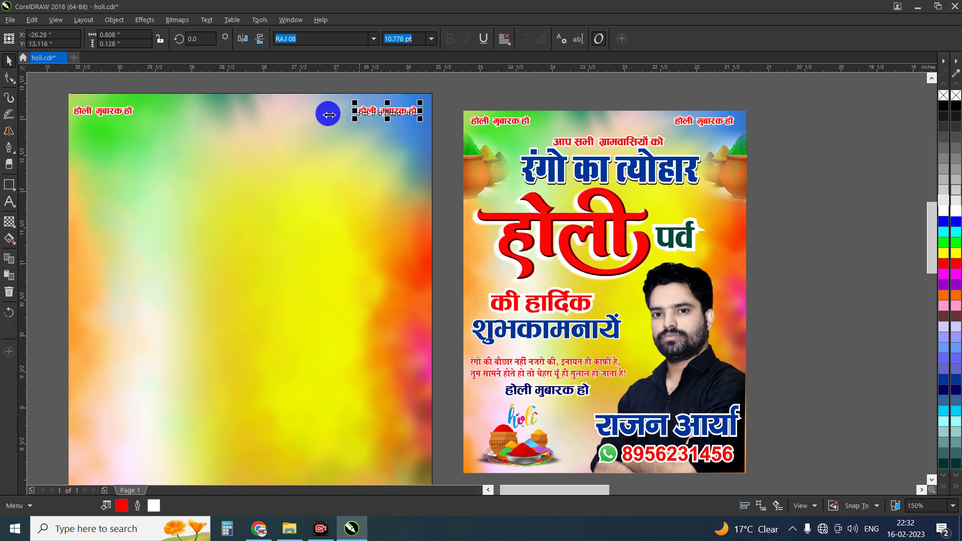
left_click(109, 113)
key("F8")
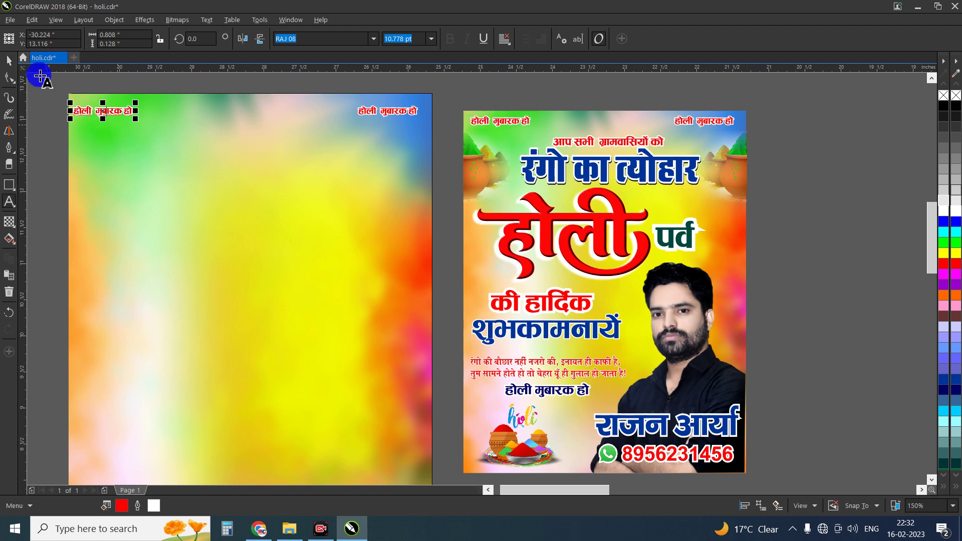
left_click(6, 63)
key("Escape")
left_click(40, 146)
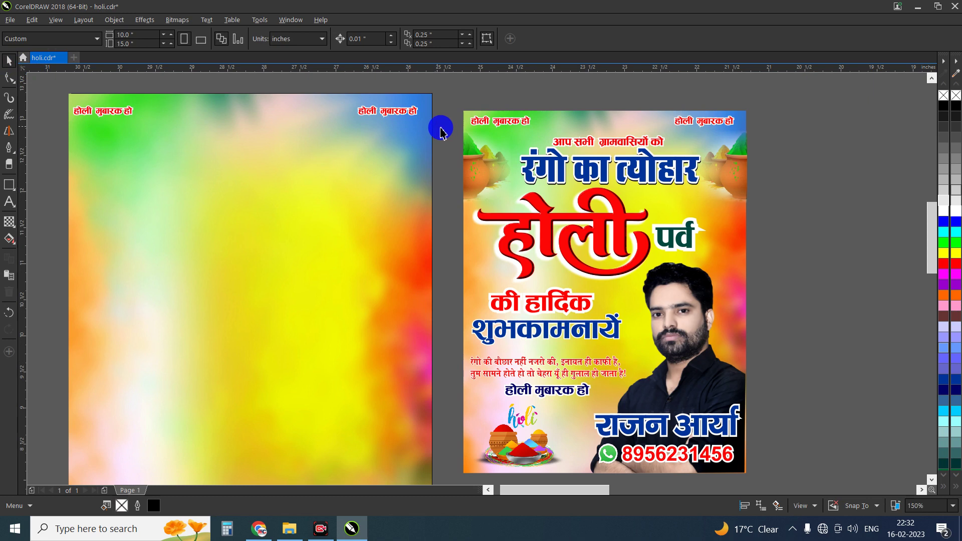
Step: Drag the top-left colour-pot image off the poster onto the pasteboard and zoom in on it
left_click(478, 160)
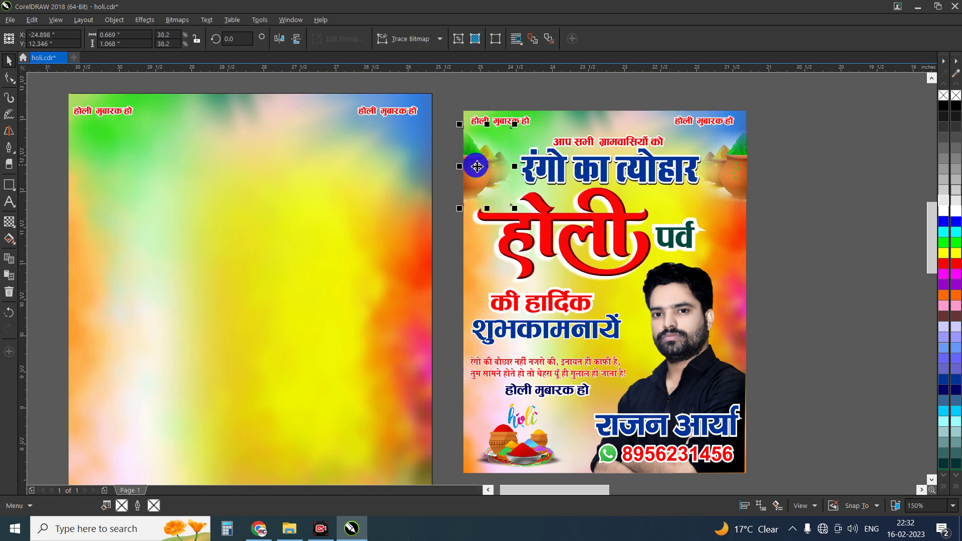
mouse_move(476, 166)
left_mouse_down()
mouse_move(404, 168)
mouse_move(826, 203)
mouse_move(824, 195)
left_mouse_up()
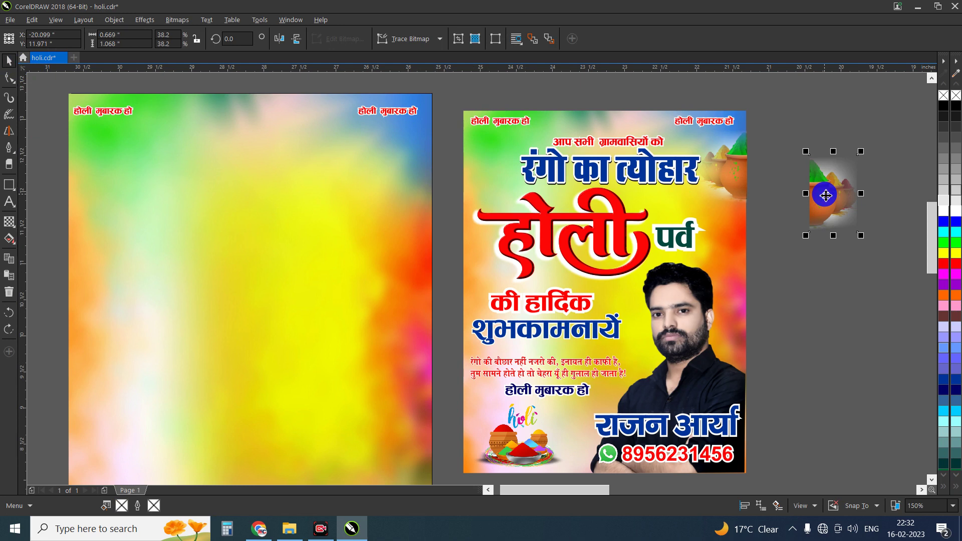
scroll(870, 195, "up", 2)
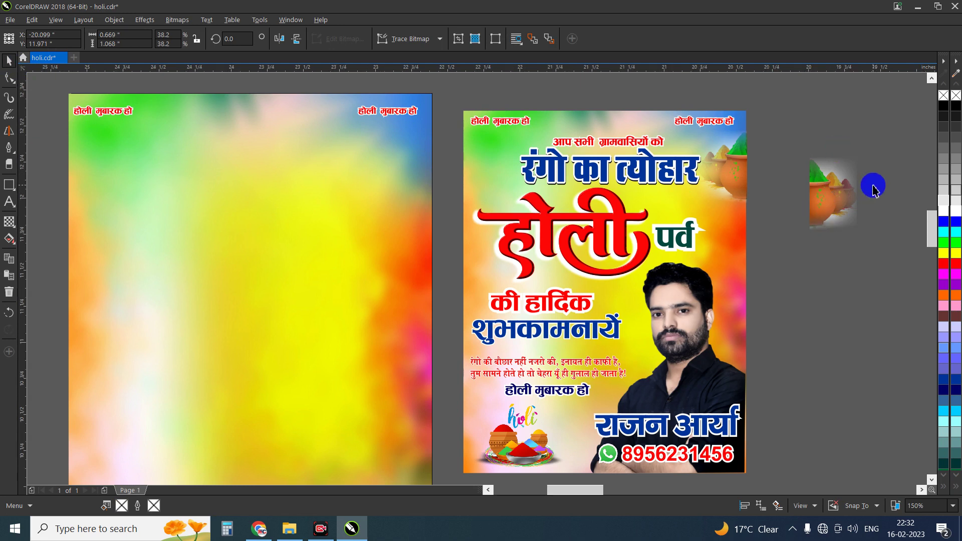
scroll(872, 189, "up", 2)
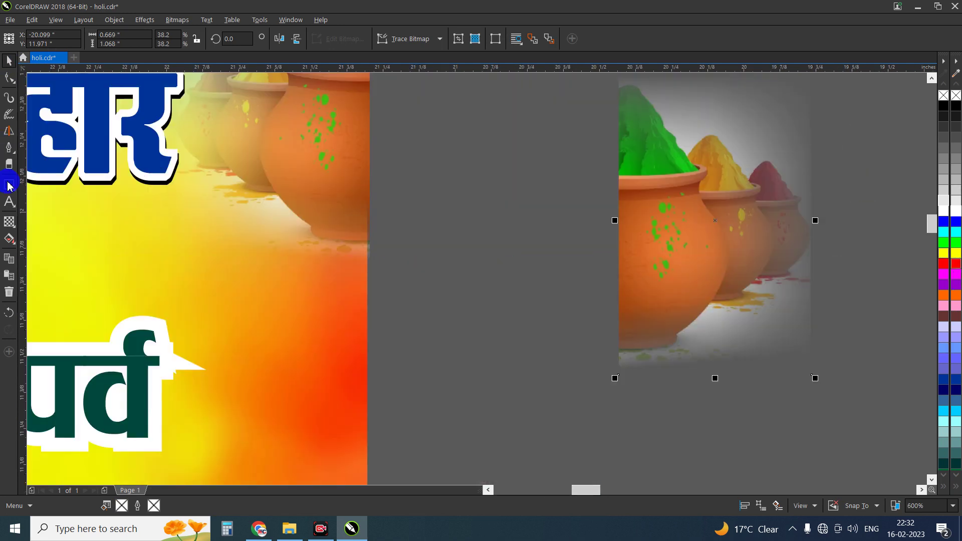
left_click_drag(932, 224, 932, 220)
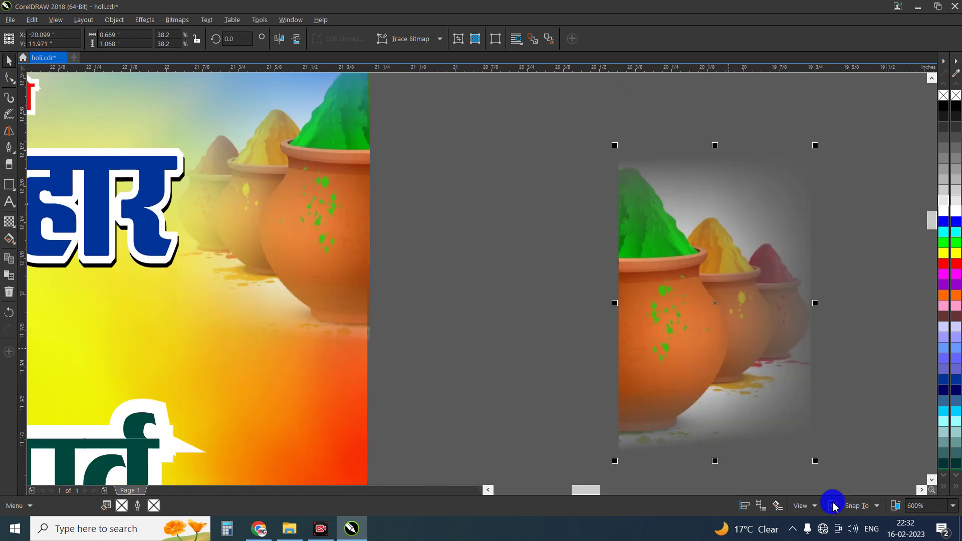
Step: Give the pot image a linear transparency fading out toward its bottom
left_click(7, 224)
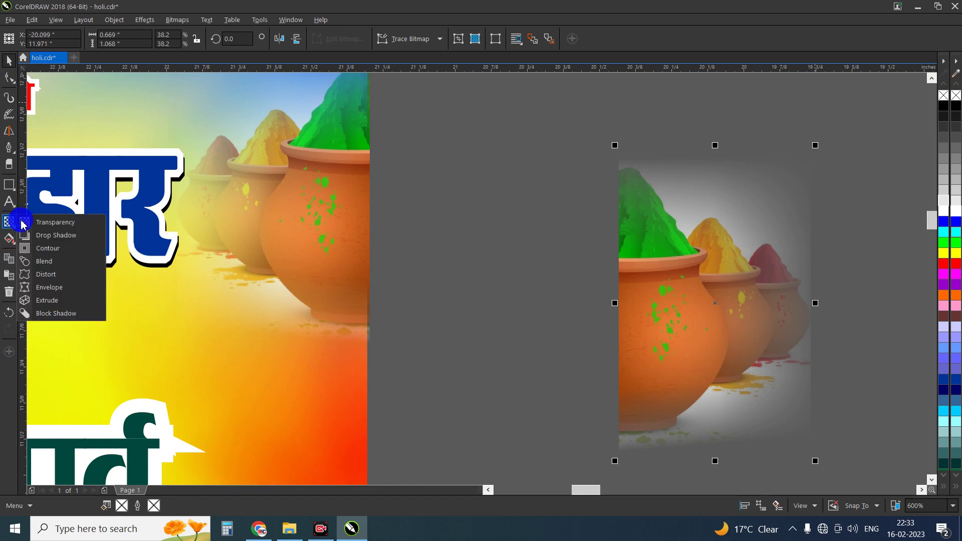
left_click(52, 222)
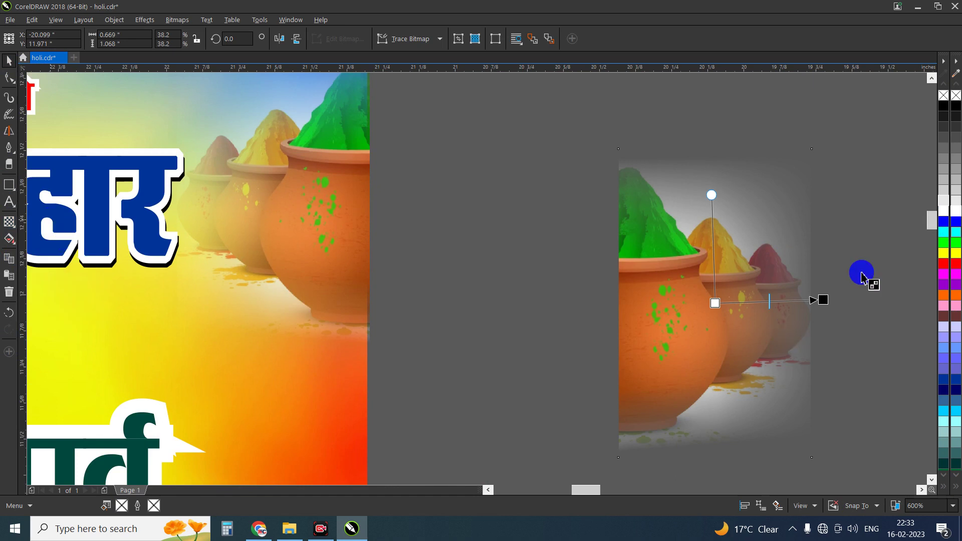
left_click(711, 195)
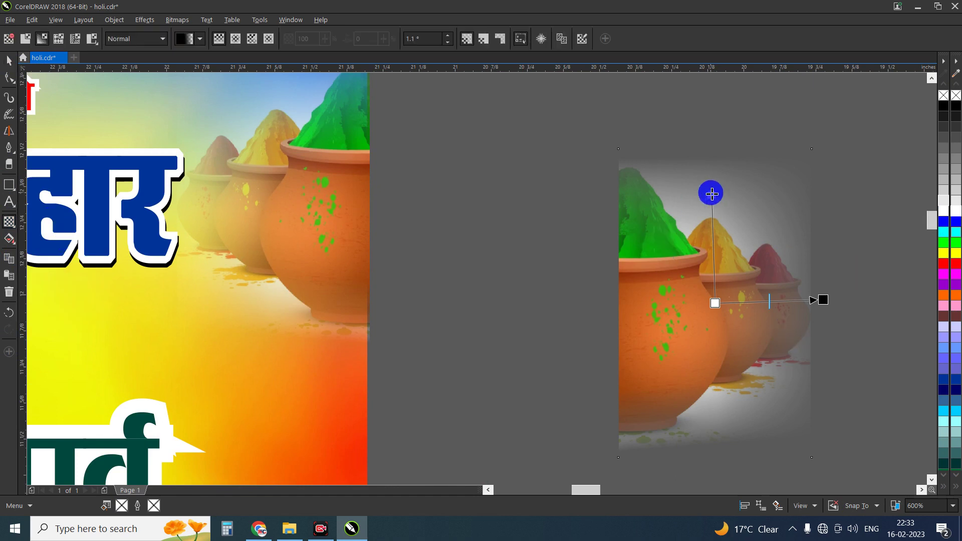
left_click_drag(711, 193, 704, 99)
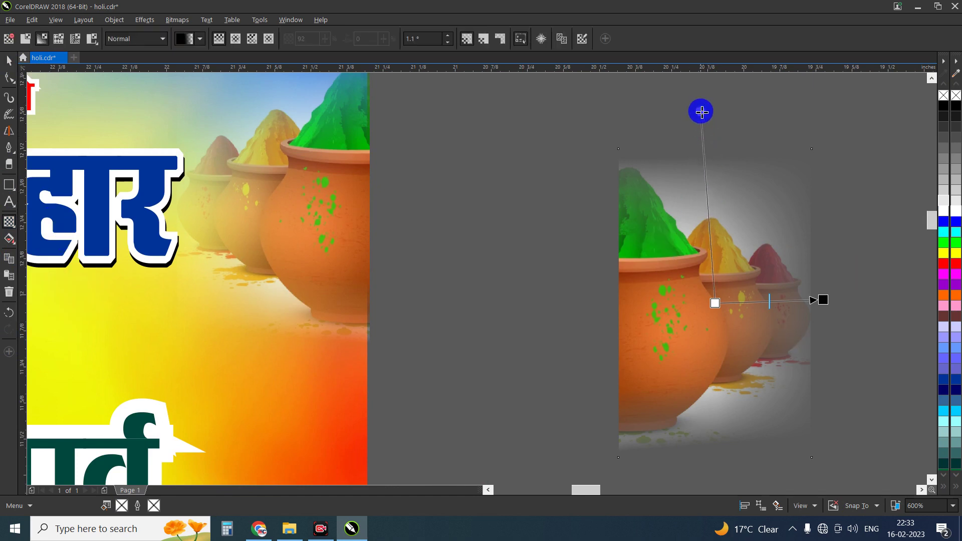
left_click(720, 308)
left_click_drag(716, 306, 712, 221)
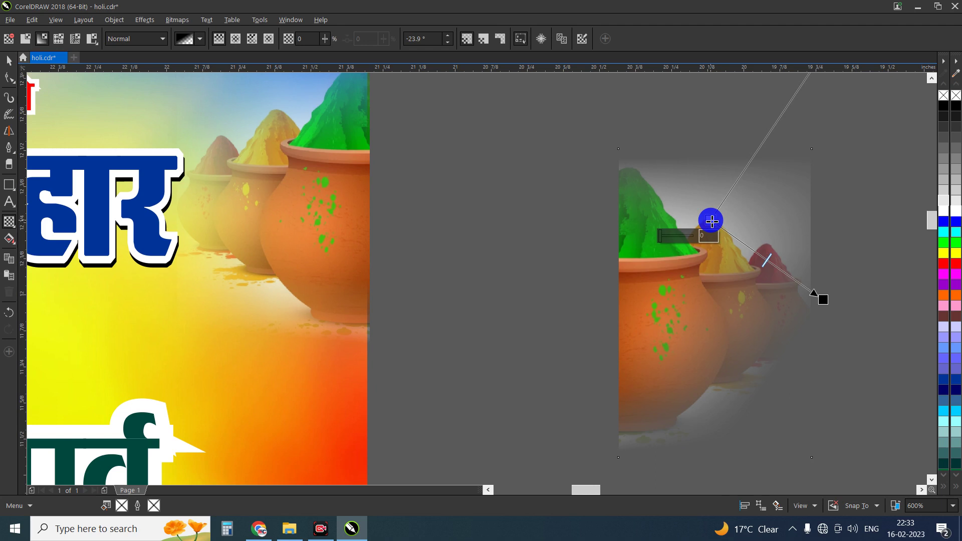
left_click_drag(674, 273, 568, 275)
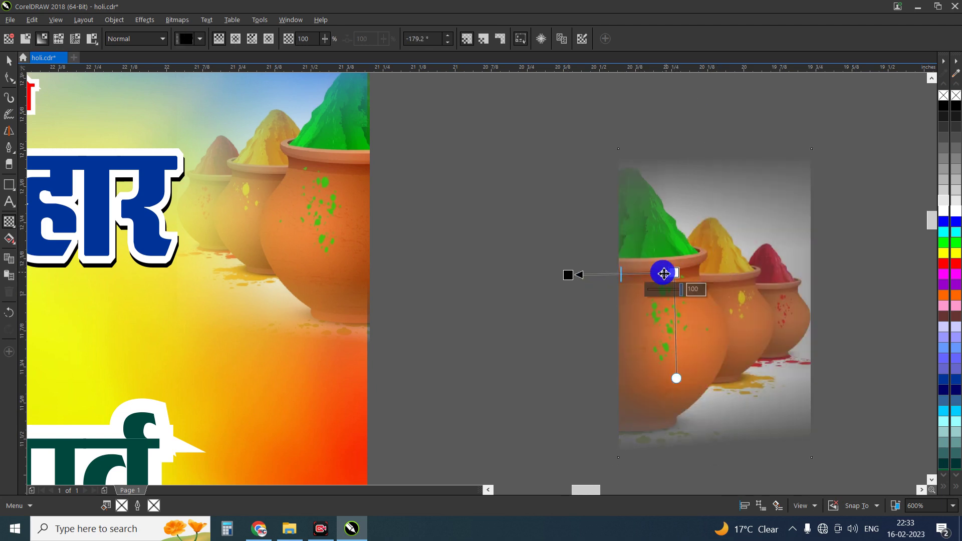
left_click_drag(567, 275, 778, 271)
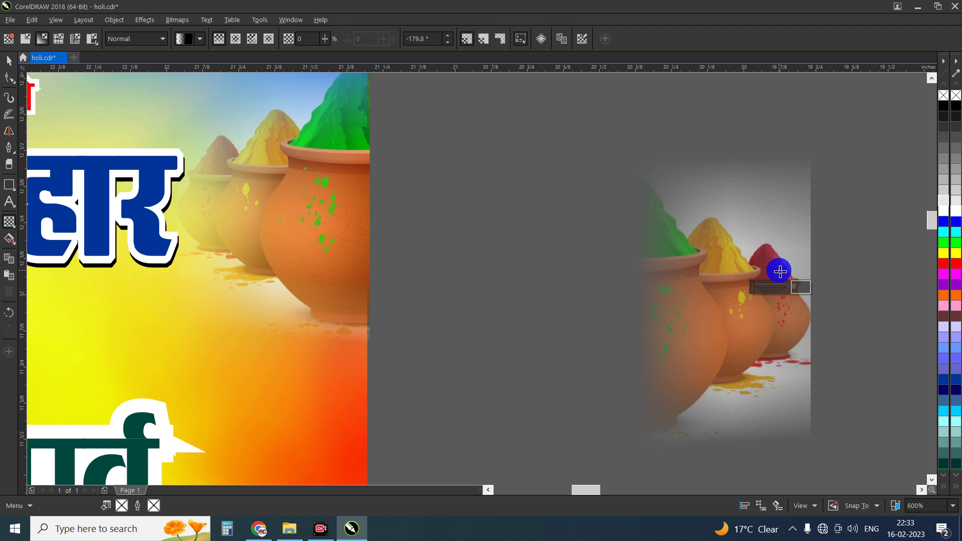
left_click_drag(664, 278, 680, 259)
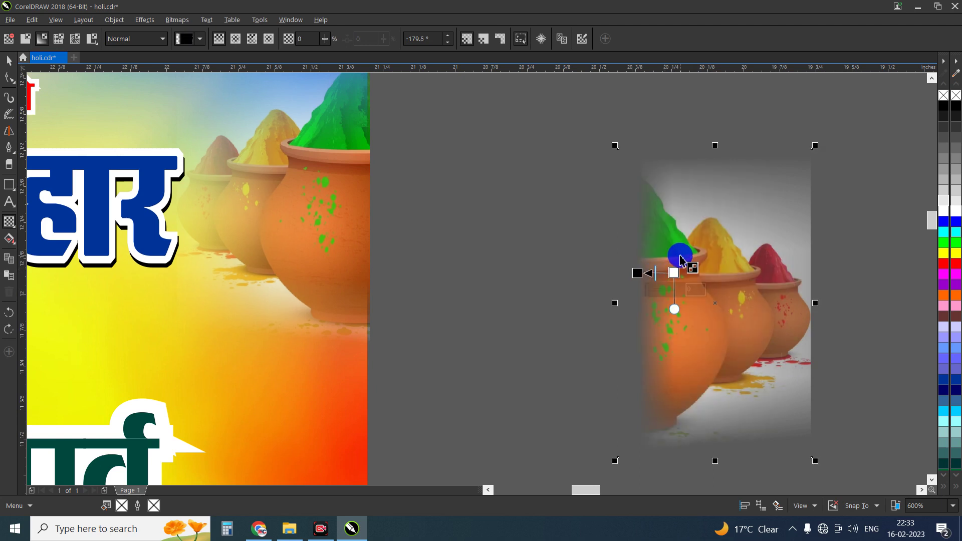
left_click_drag(680, 259, 691, 272)
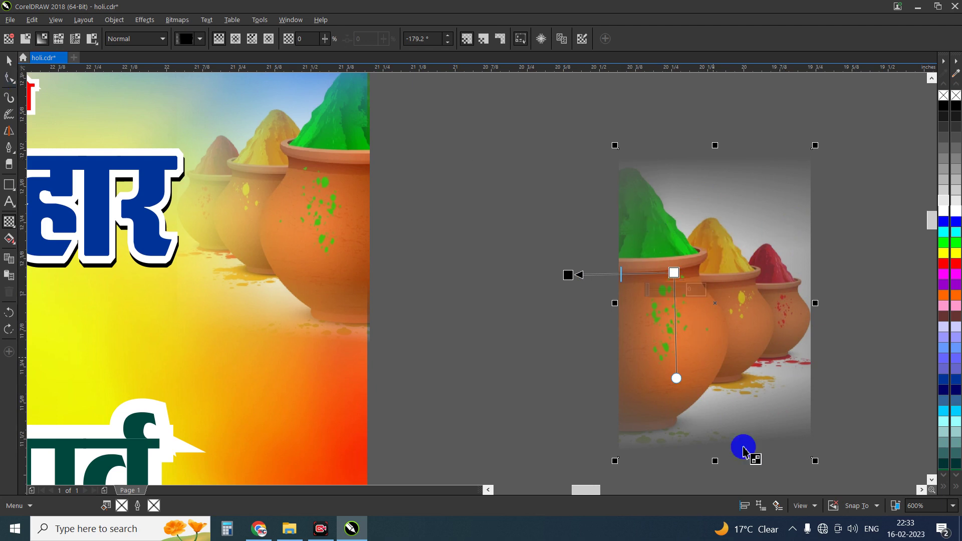
mouse_move(726, 200)
left_mouse_down()
mouse_move(738, 420)
mouse_move(741, 394)
left_mouse_up()
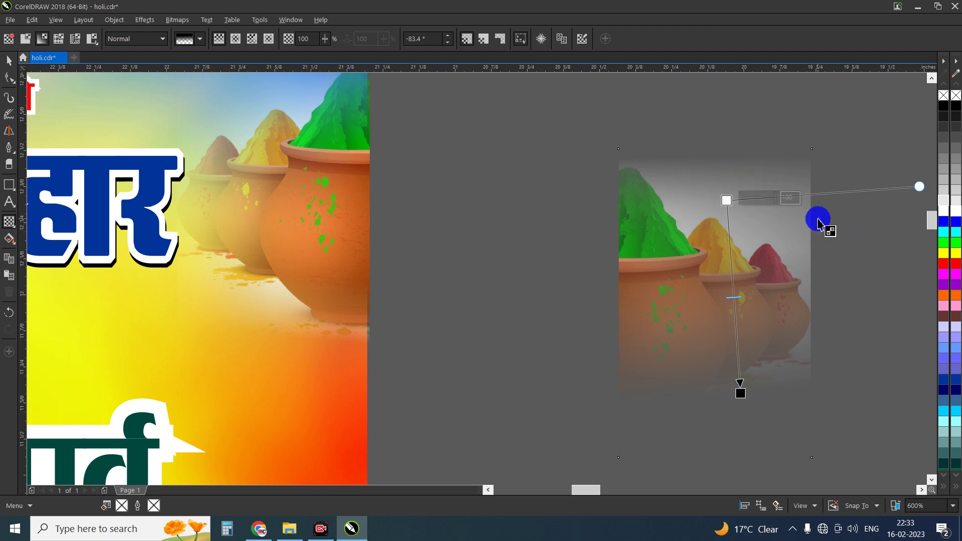
left_click_drag(742, 260, 811, 257)
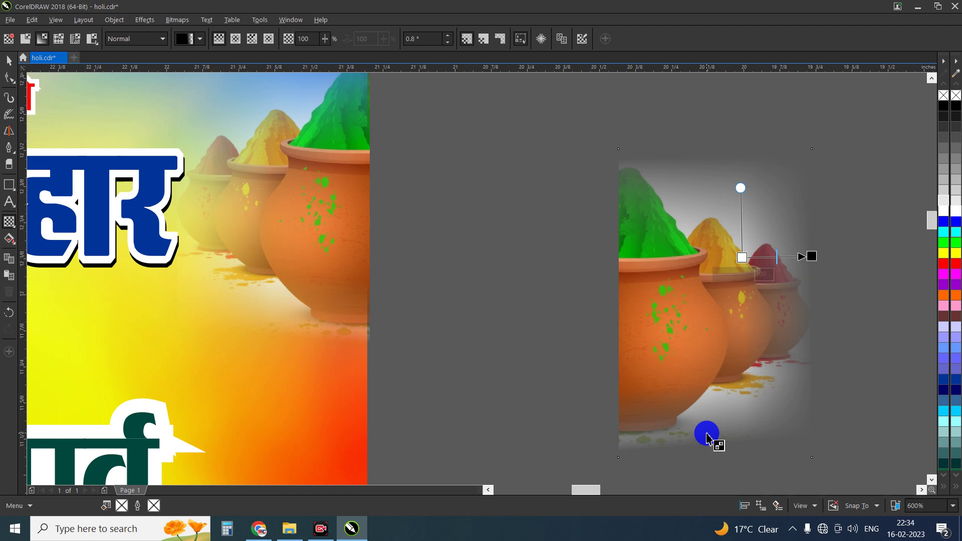
key("ctrl+z")
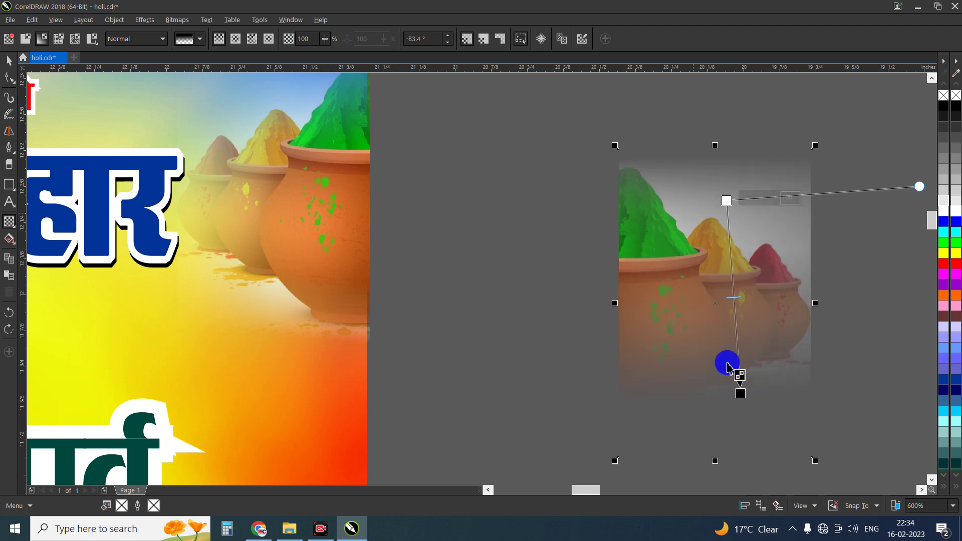
left_click_drag(741, 397, 739, 398)
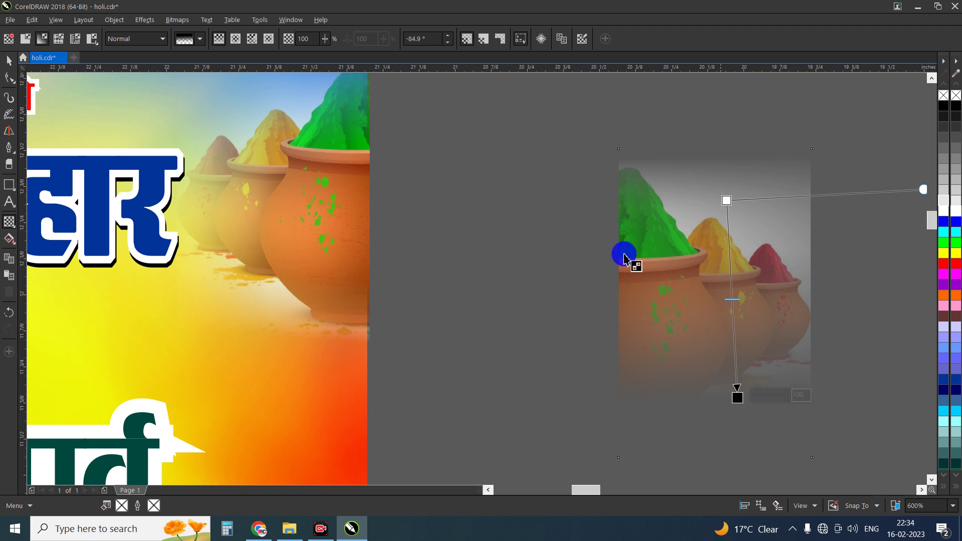
Step: Convert the faded pots to a bitmap via Bitmaps > Convert To Bitmap
left_click(185, 21)
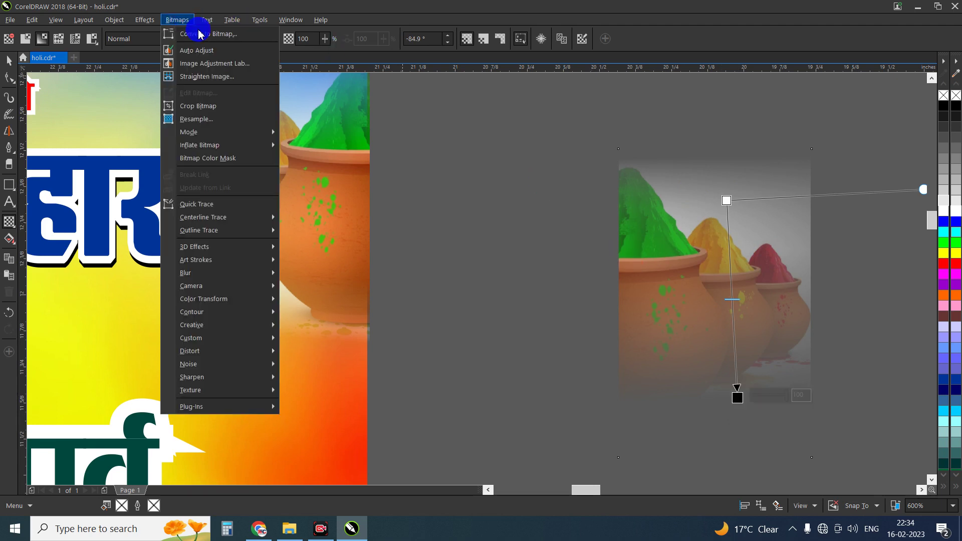
left_click(200, 34)
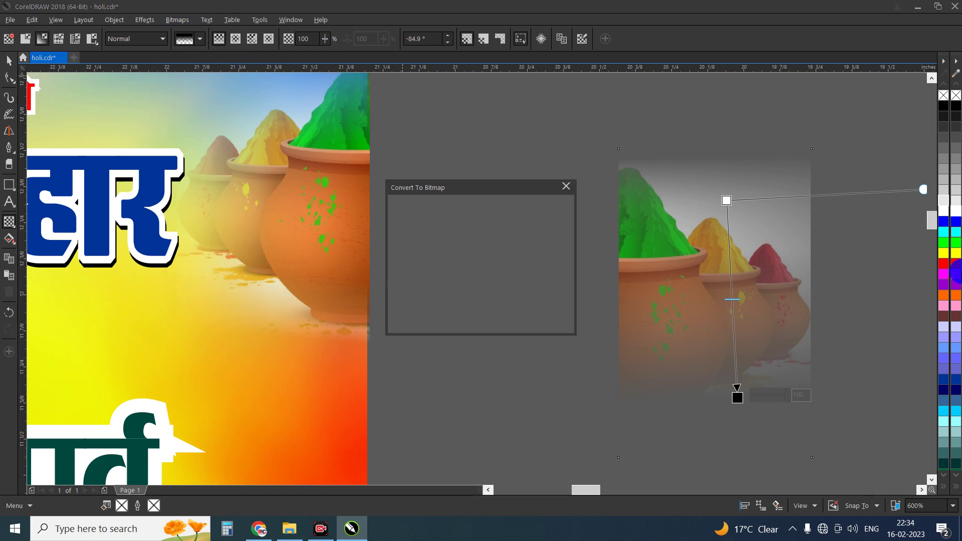
left_click(457, 329)
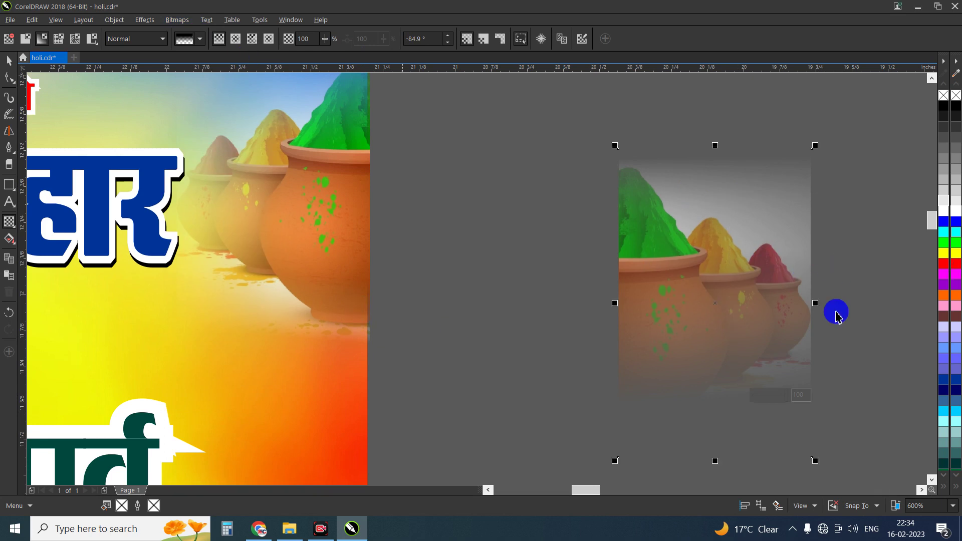
Step: Add a horizontal transparency fading the pot bitmap toward its right edge
left_click_drag(723, 265, 810, 255)
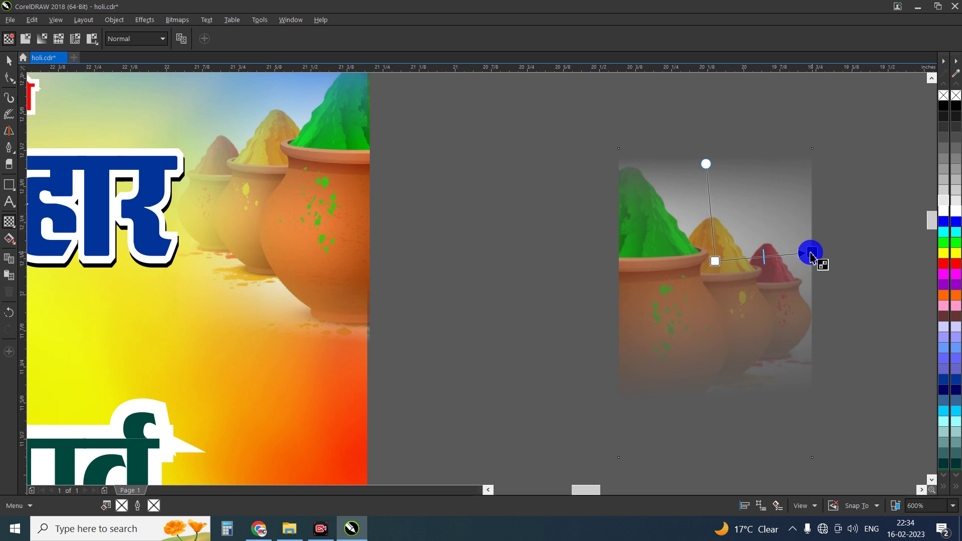
left_click_drag(811, 255, 811, 252)
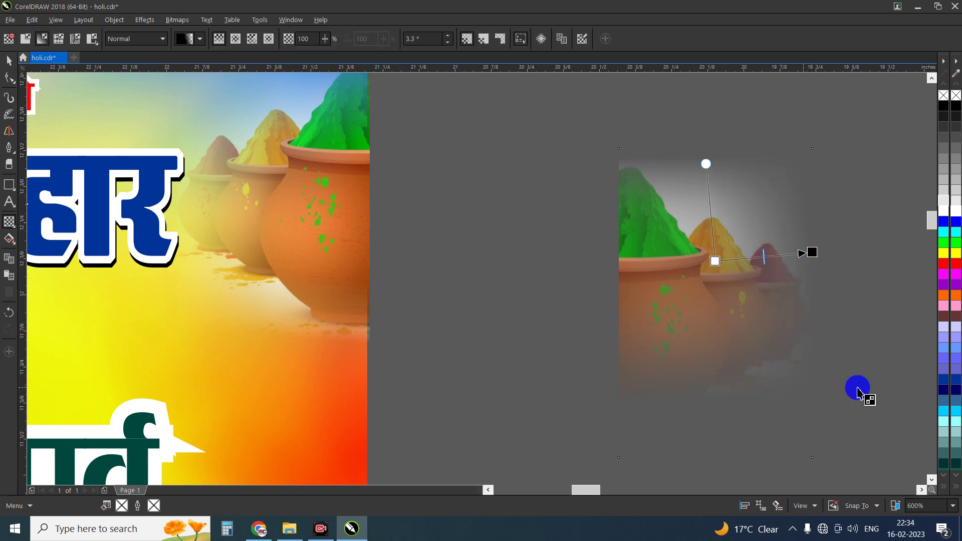
left_click(7, 64)
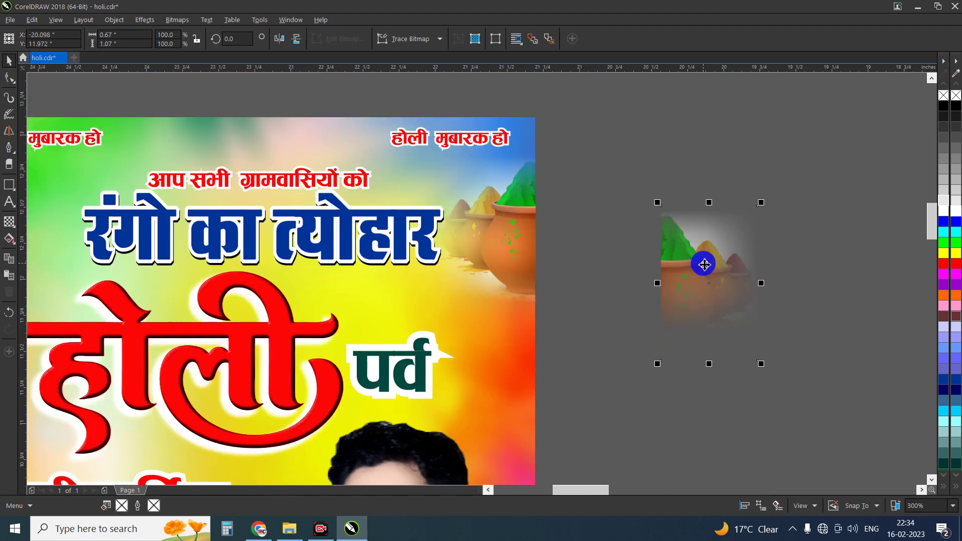
Step: Drag the faded colour-pot image back into the poster's top-left corner and zoom out
left_click_drag(678, 277, 638, 263)
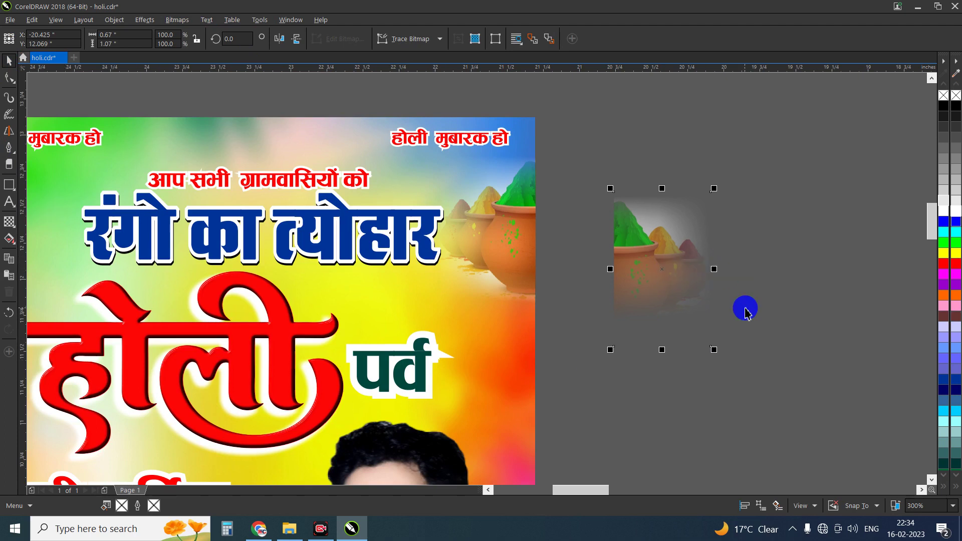
left_click_drag(683, 306, 746, 317)
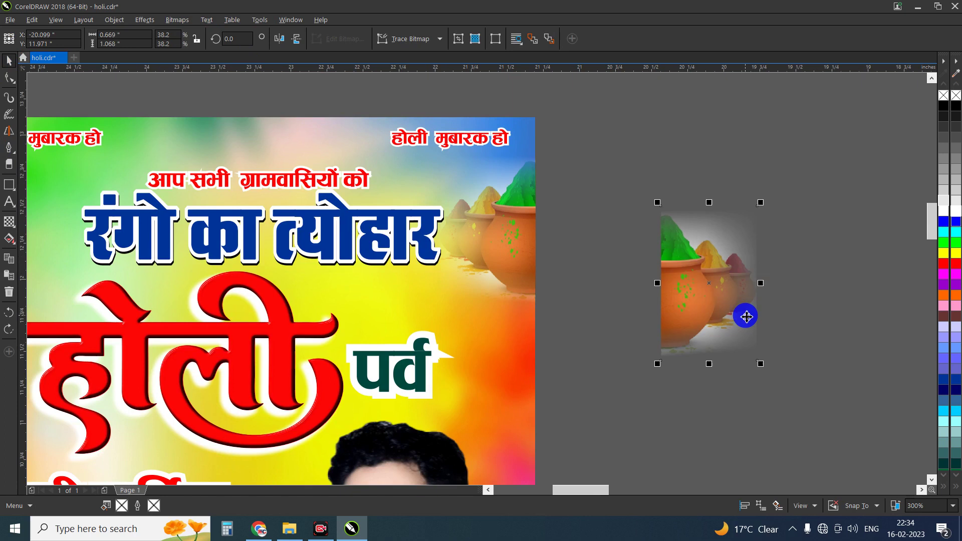
key("ctrl+z")
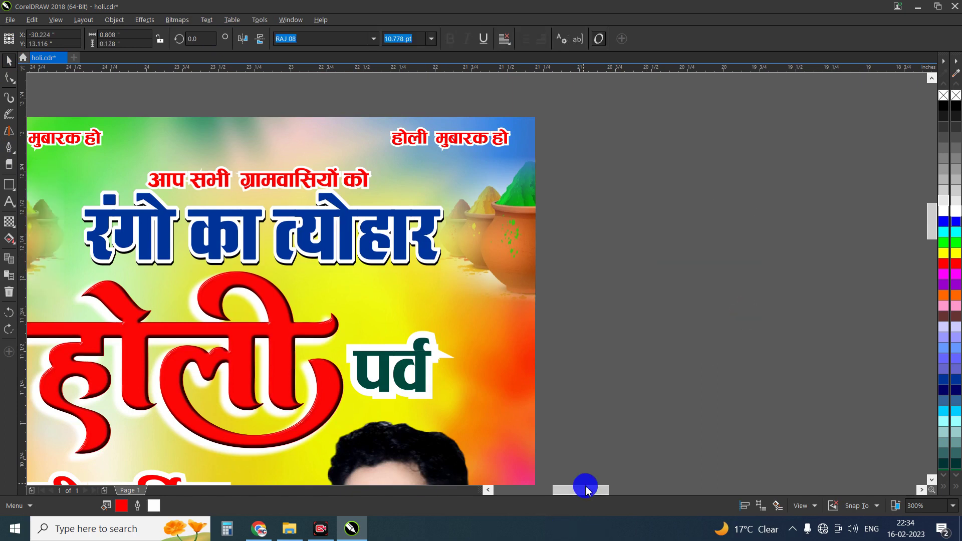
left_click_drag(586, 488, 548, 489)
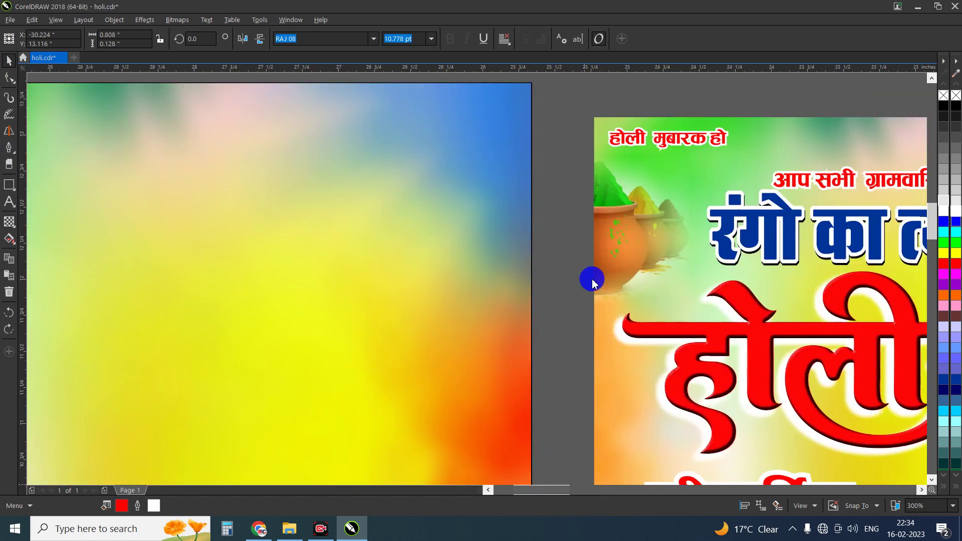
scroll(591, 300, "down", 1)
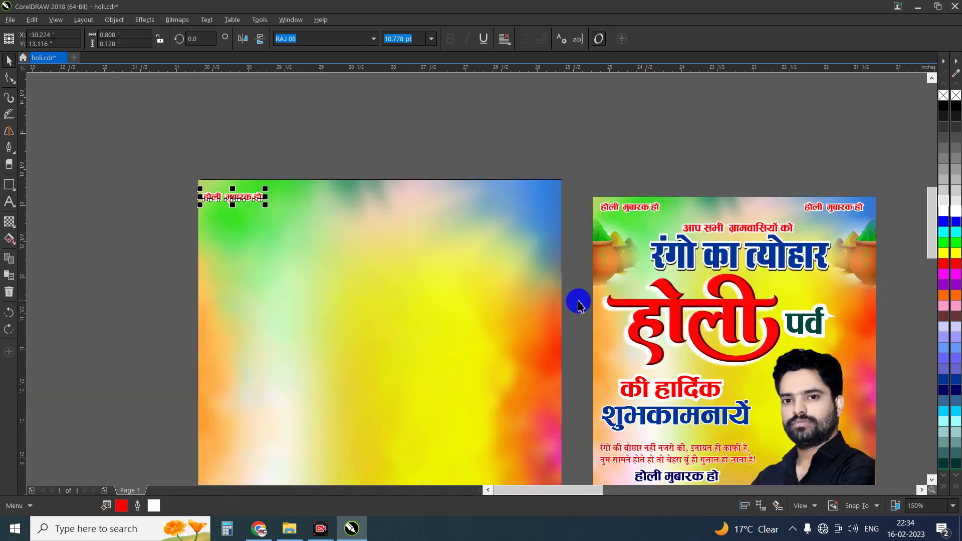
left_click(675, 324)
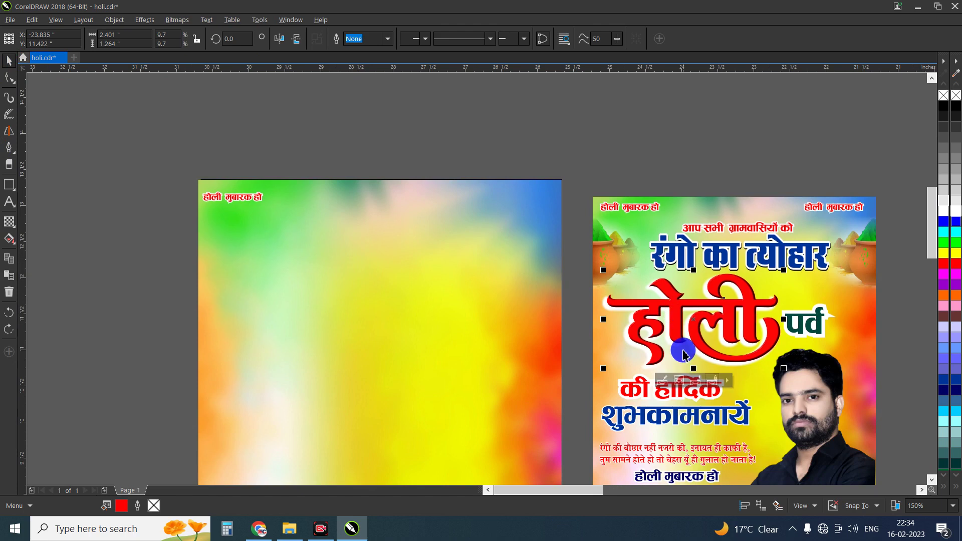
scroll(681, 290, "up", 1)
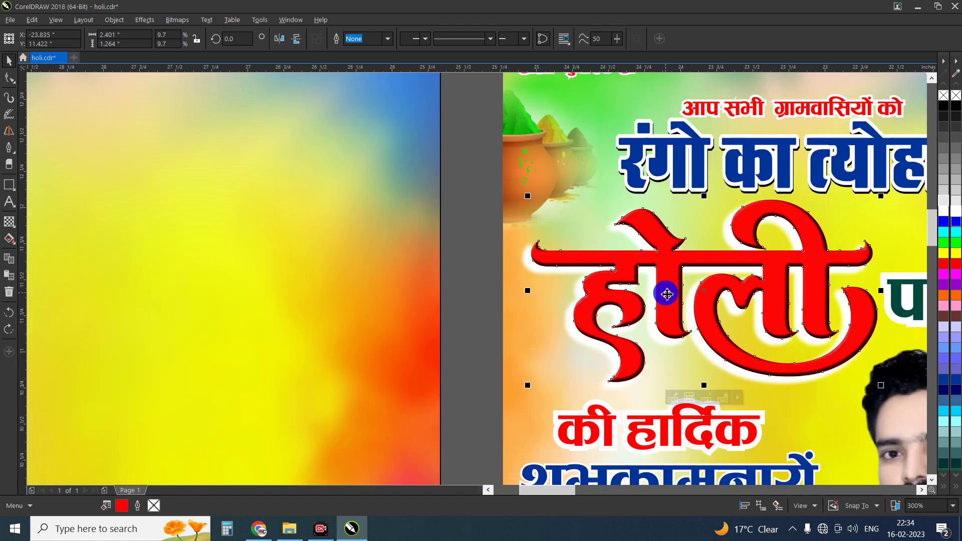
left_click_drag(671, 283, 344, 277)
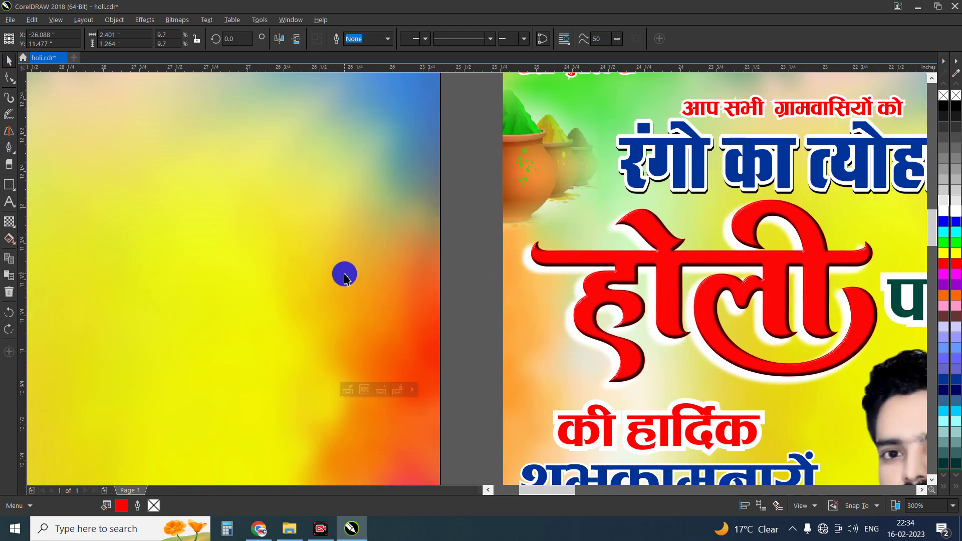
key("ctrl+z")
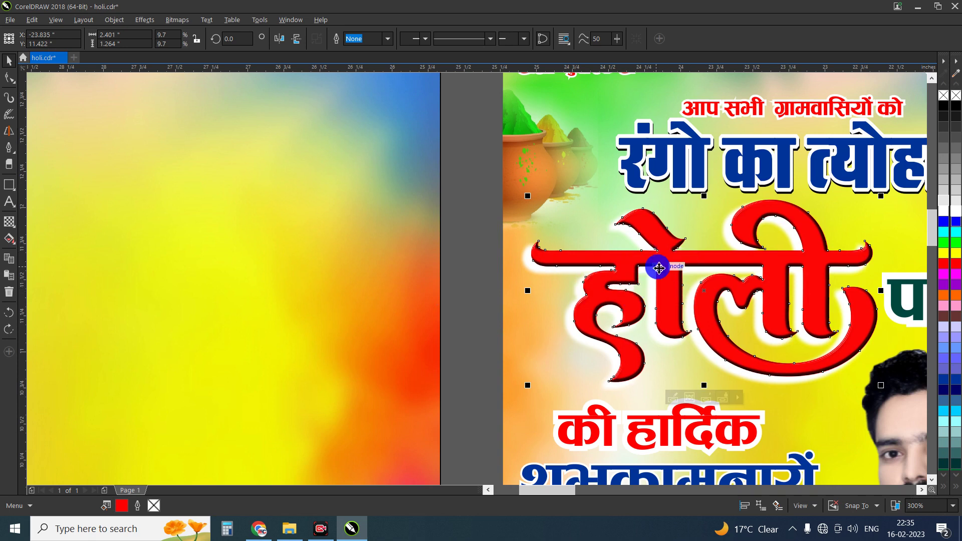
left_click(951, 225)
left_click_drag(945, 224, 638, 269)
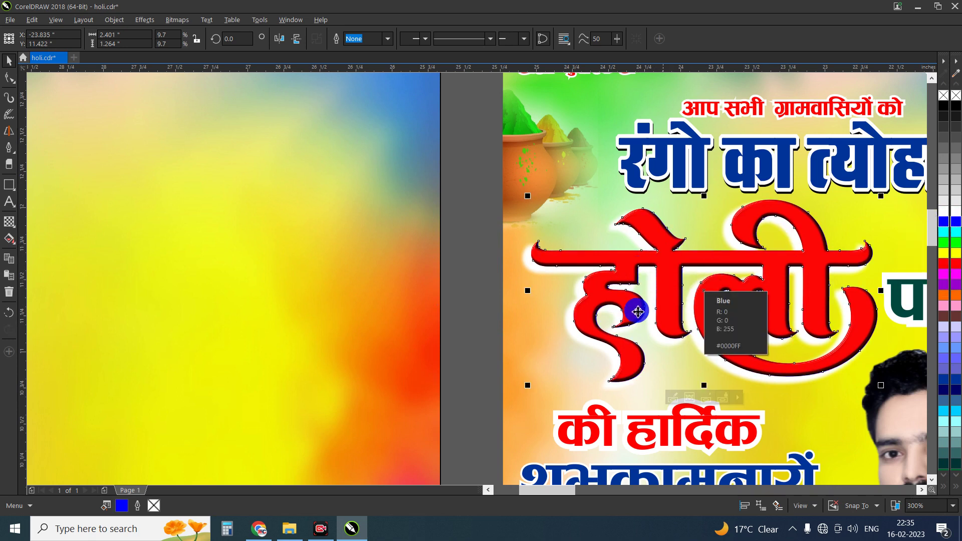
scroll(621, 318, "up", 1)
left_click_drag(638, 268, 382, 263)
scroll(596, 273, "up", 2)
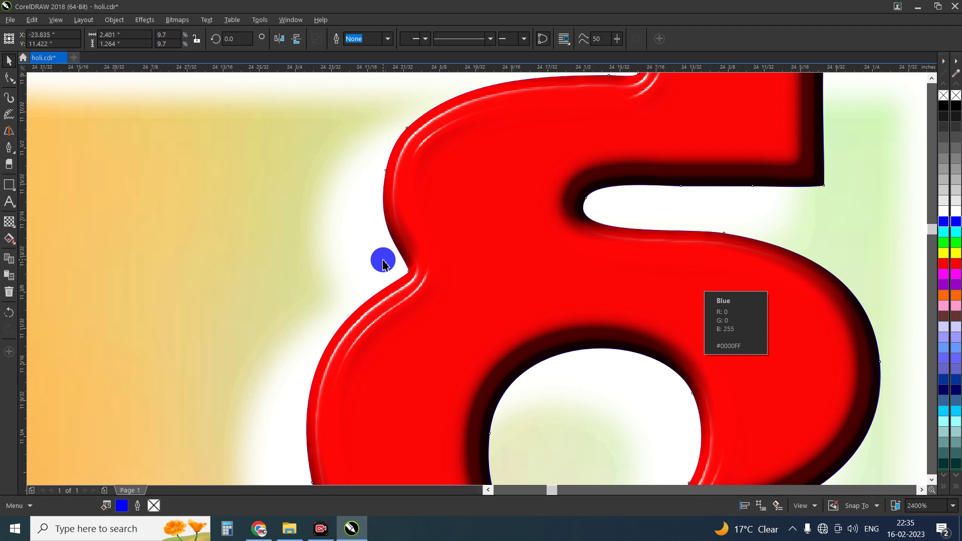
mouse_move(383, 263)
left_mouse_down()
mouse_move(430, 249)
mouse_move(288, 301)
mouse_move(352, 304)
mouse_move(519, 265)
mouse_move(503, 258)
left_mouse_up()
scroll(431, 249, "down", 1)
scroll(431, 249, "down", 1)
scroll(352, 304, "down", 1)
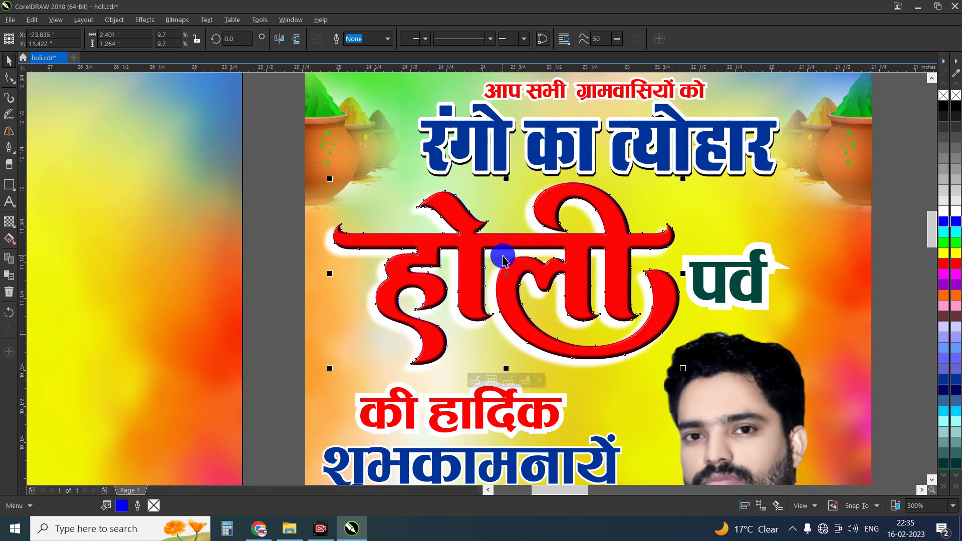
scroll(492, 277, "down", 1)
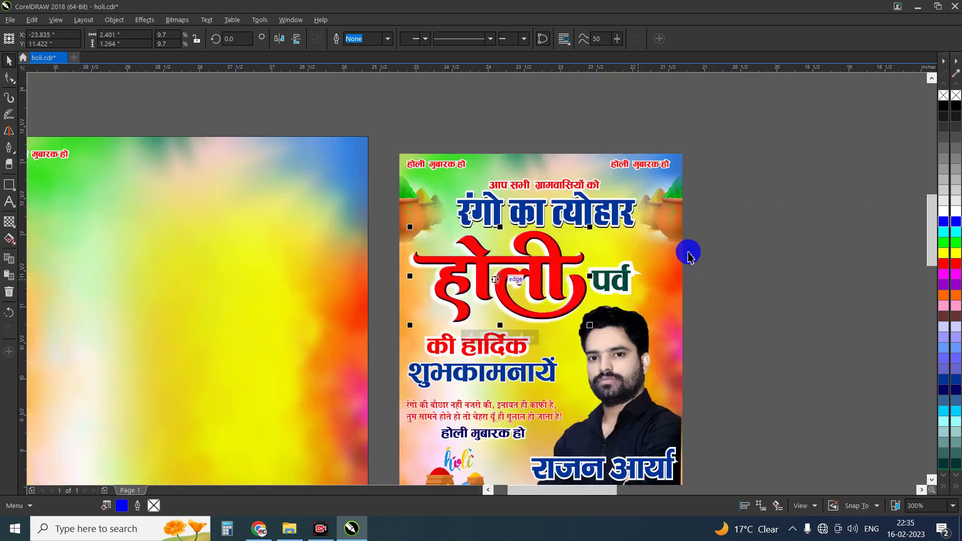
left_click(741, 250)
left_click(680, 205)
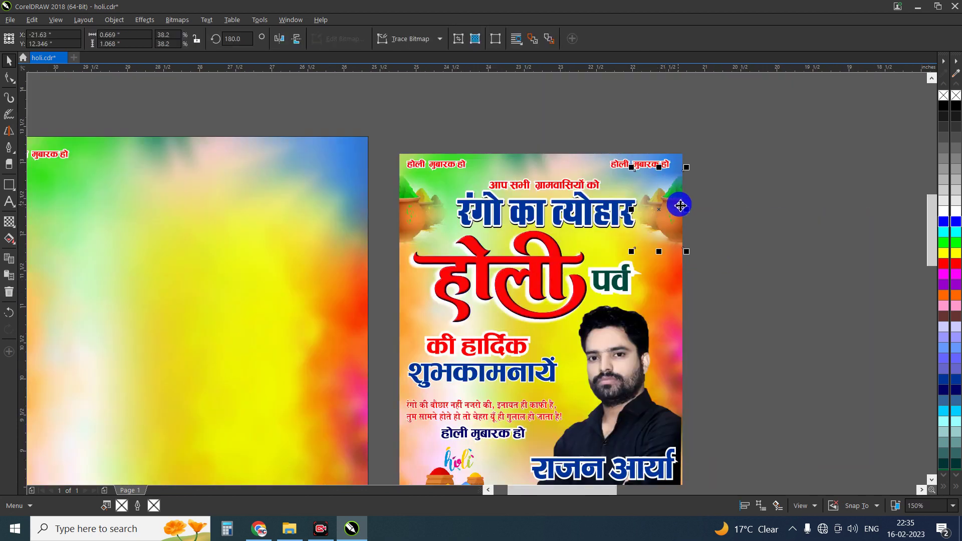
mouse_move(680, 205)
left_mouse_down()
mouse_move(409, 206)
mouse_move(784, 217)
left_mouse_up()
left_click_drag(418, 219, 380, 217)
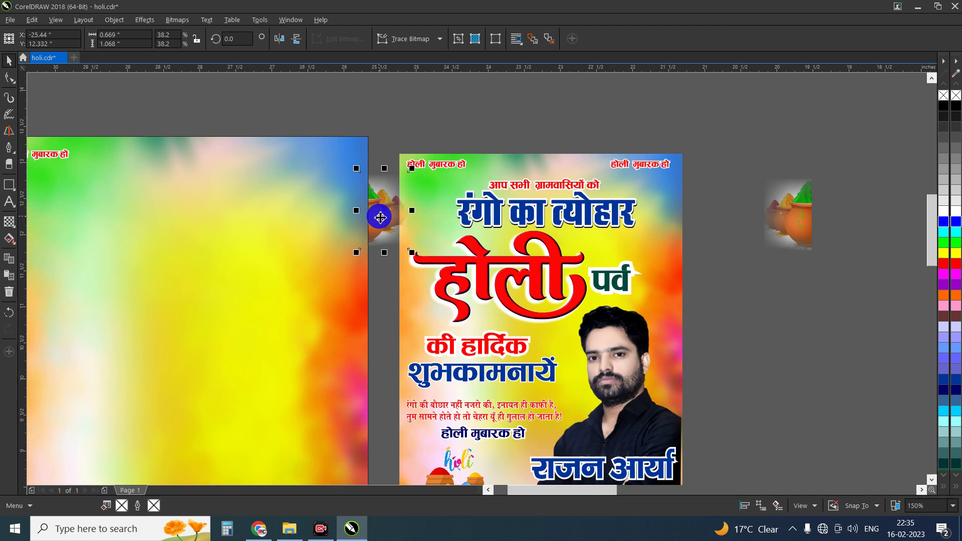
key("ctrl+z")
key("ctrl+z")
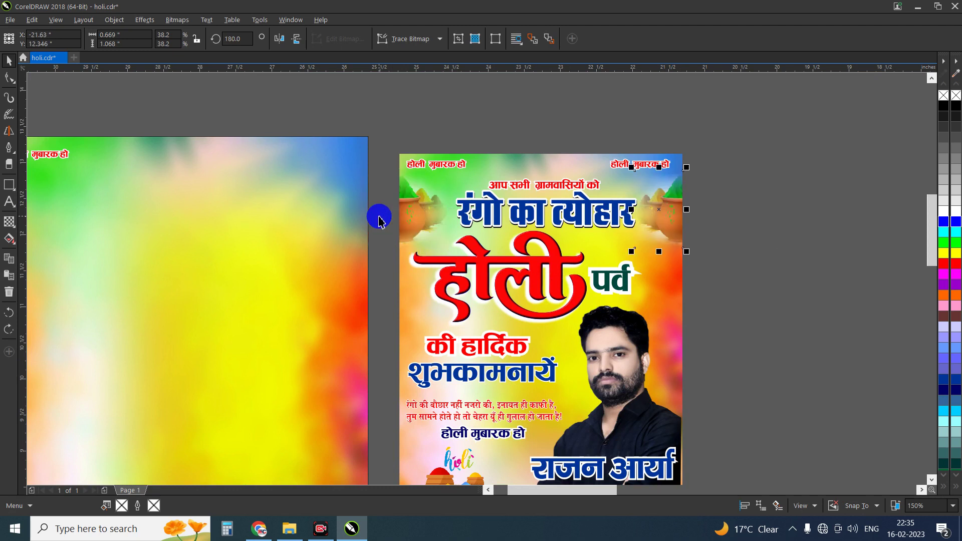
left_click(925, 203)
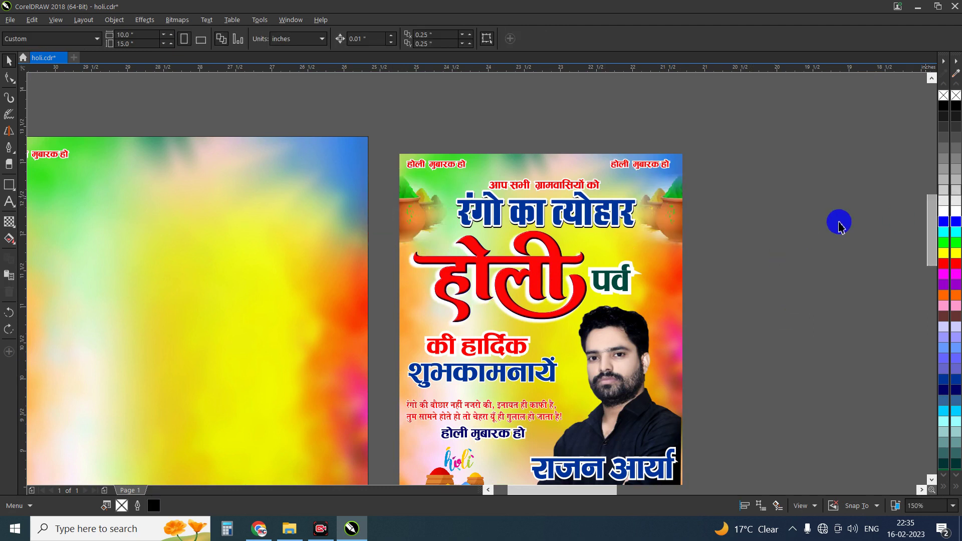
left_click(539, 188)
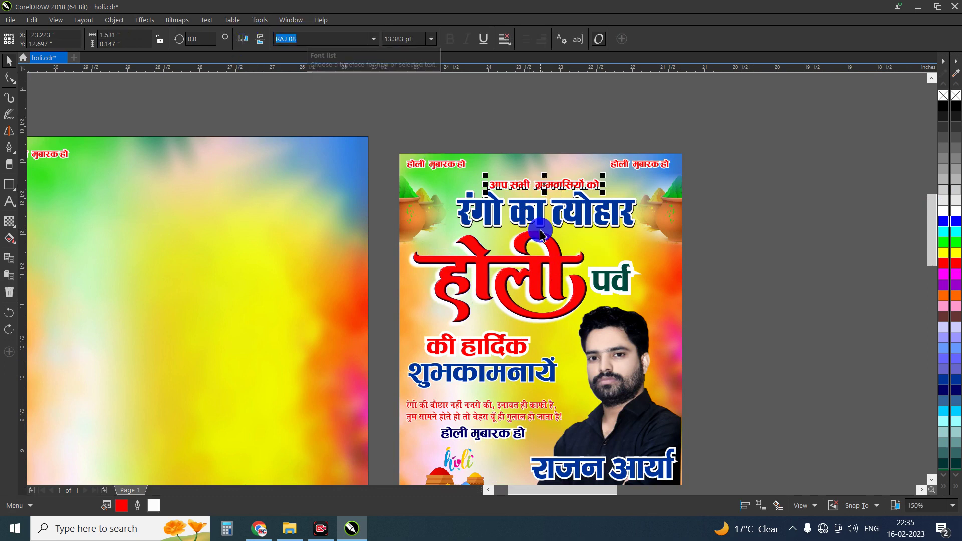
left_click(530, 207)
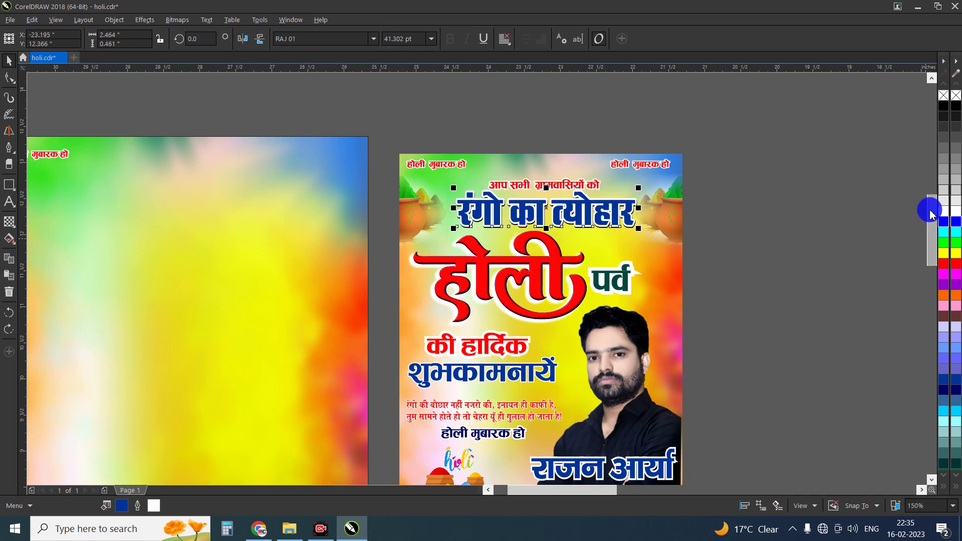
left_click_drag(927, 209, 930, 239)
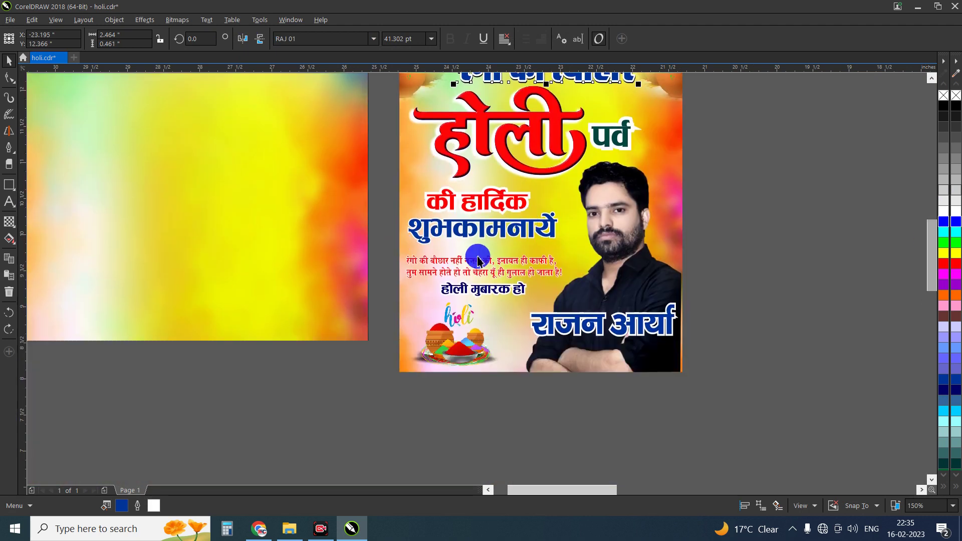
scroll(476, 265, "up", 2)
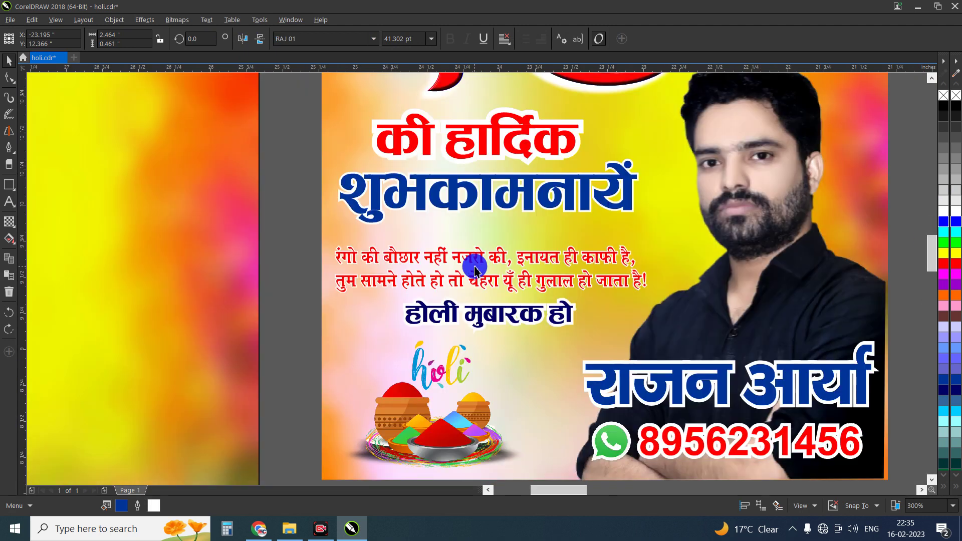
left_click(443, 257)
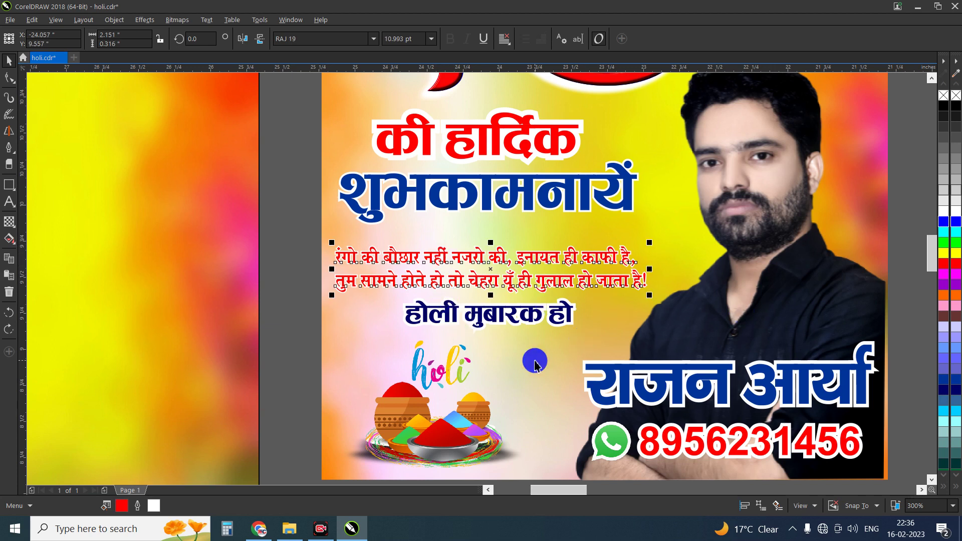
left_click(483, 320)
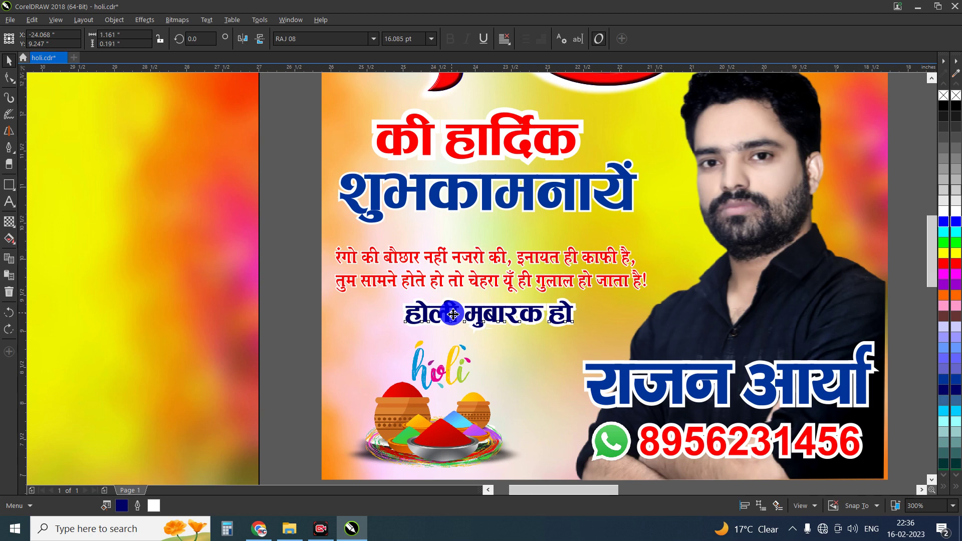
scroll(453, 314, "down", 2)
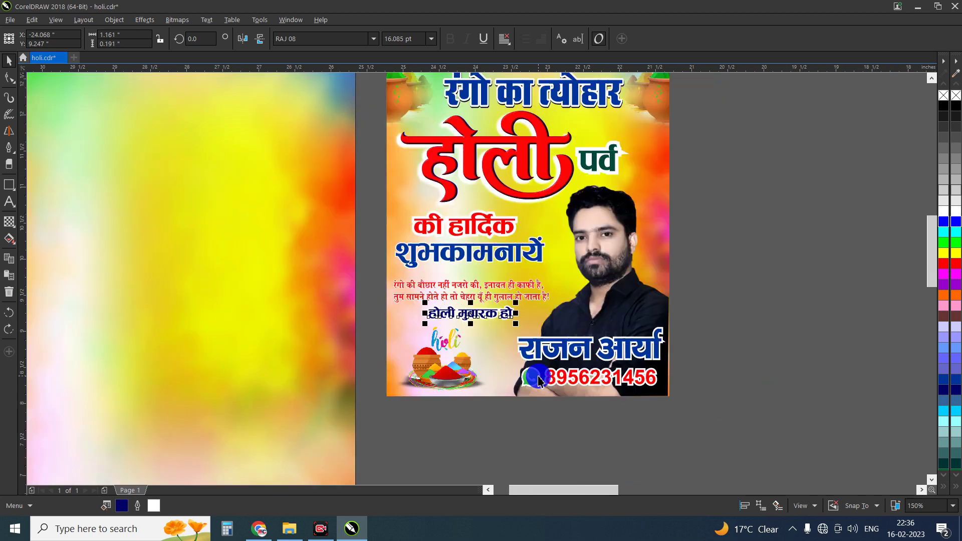
scroll(538, 381, "up", 2)
Step: Set the WhatsApp icon beside the phone number and shift the colour pots artwork
left_click(523, 384)
mouse_move(523, 384)
left_mouse_down()
mouse_move(488, 382)
mouse_move(525, 379)
left_mouse_up()
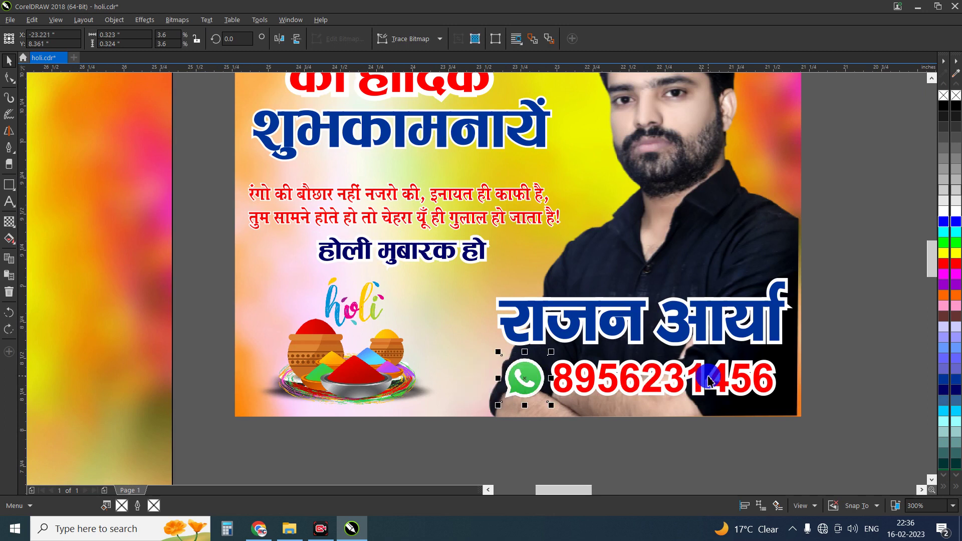
left_click(369, 378)
mouse_move(402, 342)
left_mouse_down()
mouse_move(406, 335)
mouse_move(380, 349)
left_mouse_up()
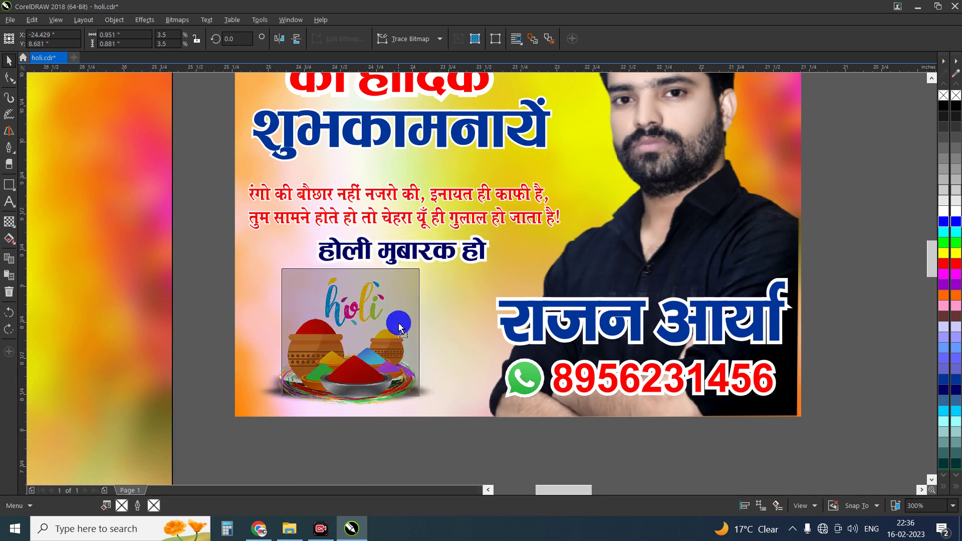
Step: Delete the pots' detached dark shadow and move the pots below the greeting line
key("ctrl+z")
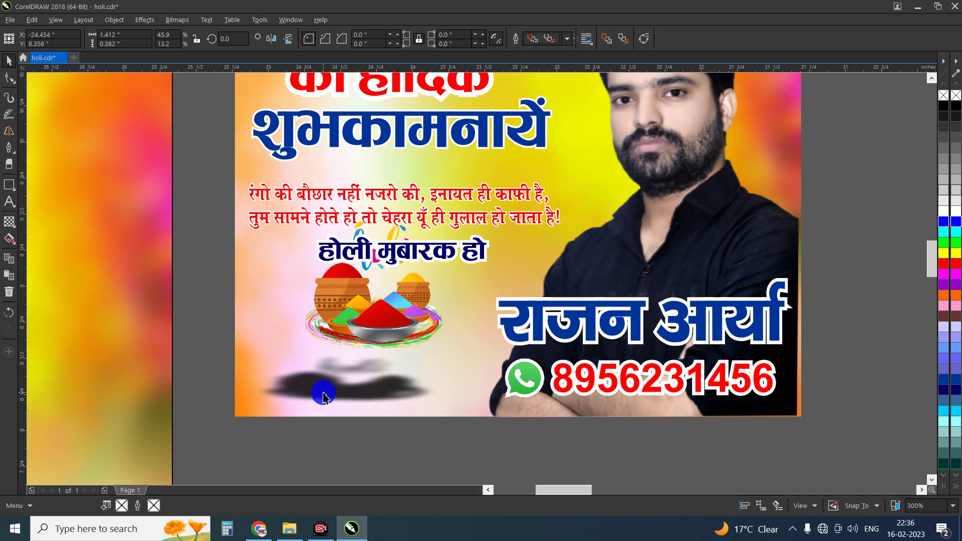
key("Delete")
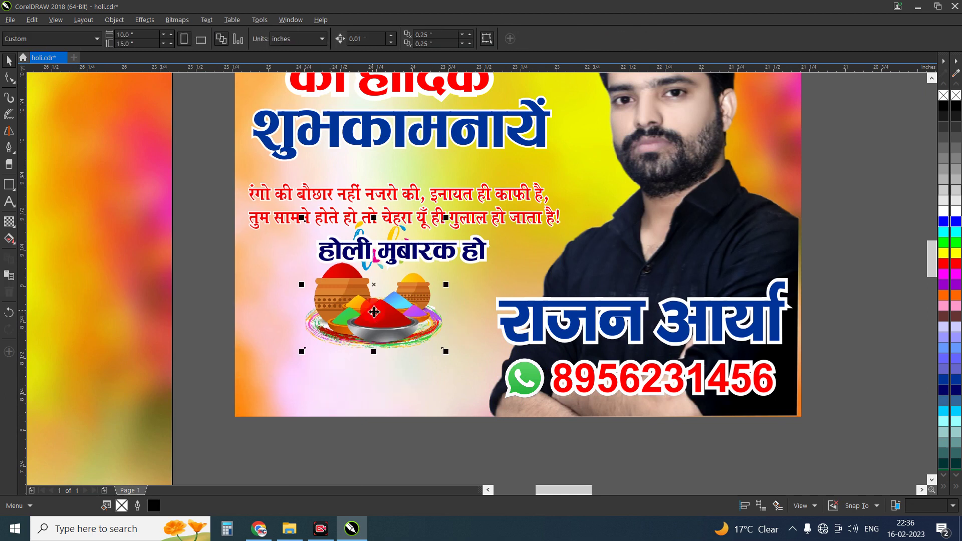
left_click(364, 332)
left_click_drag(365, 332, 362, 354)
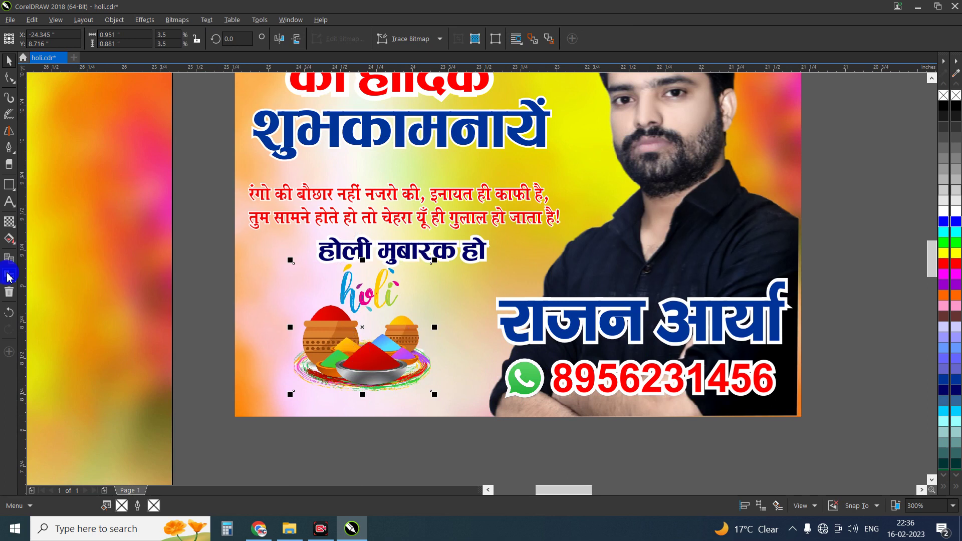
Step: Add a drop shadow pulled down beneath the holi colour-pot artwork
left_click(7, 225)
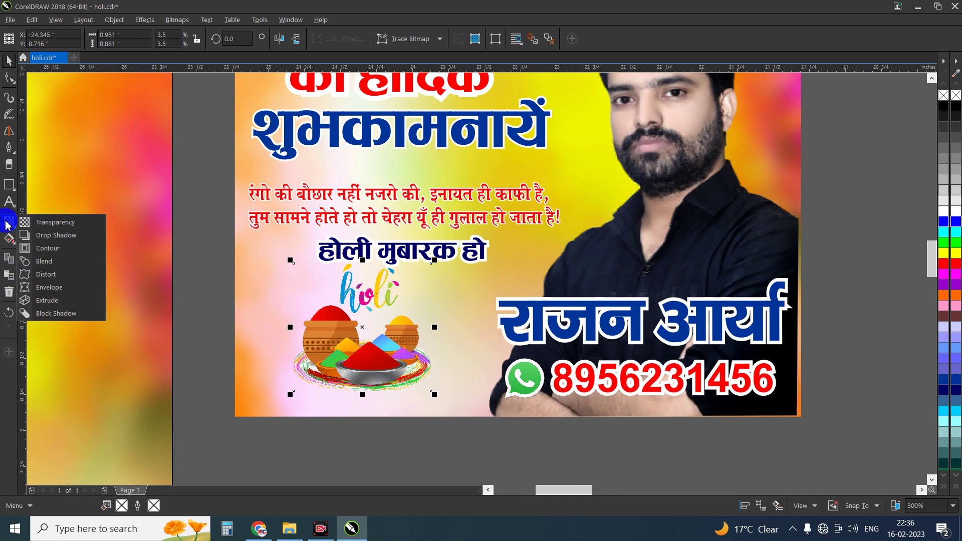
left_click(53, 236)
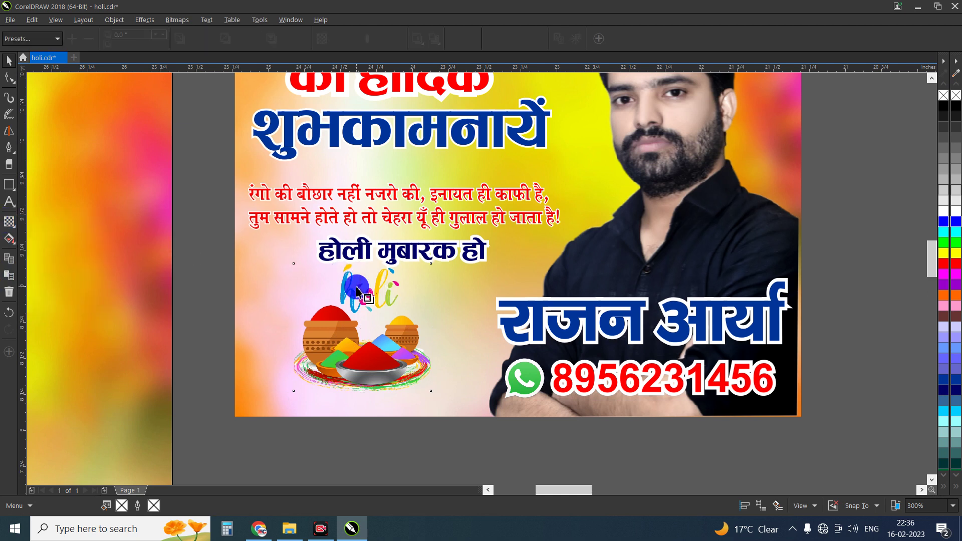
left_click_drag(344, 290, 357, 406)
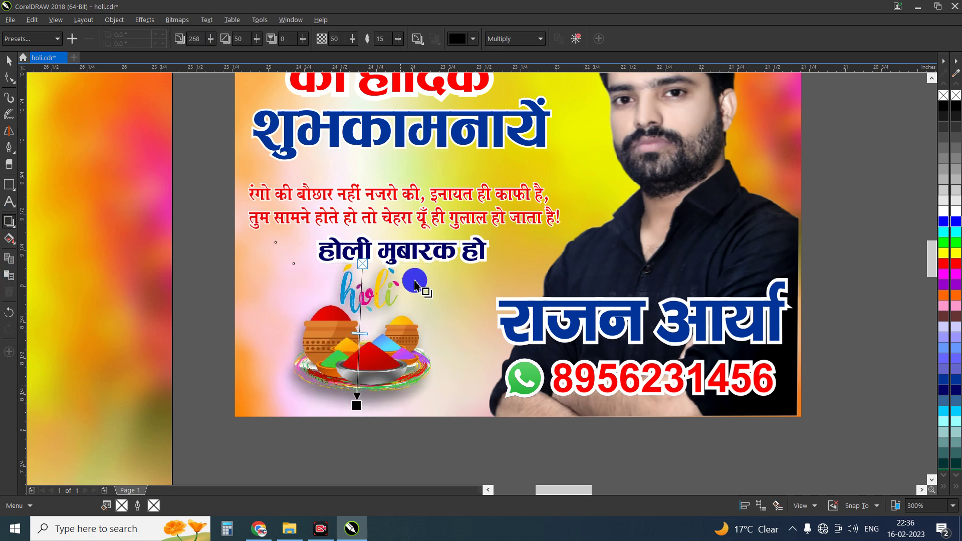
left_click(9, 60)
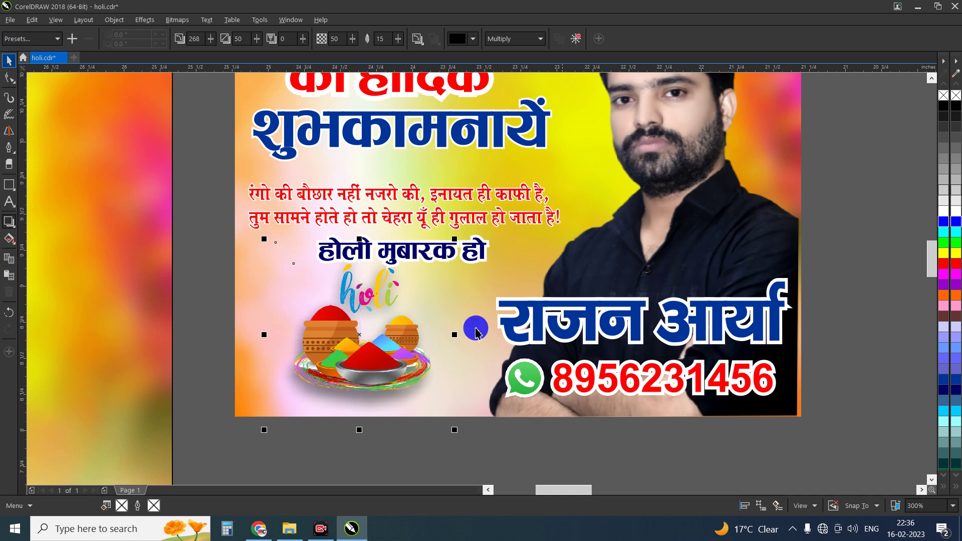
Step: Marquee-select the holi colour-pots artwork area
left_click(418, 306)
scroll(418, 306, "down", 2)
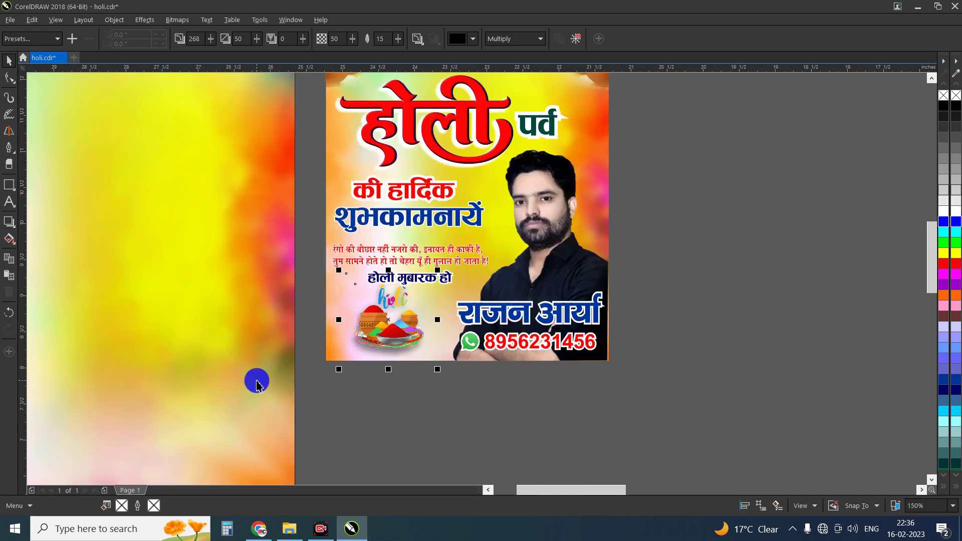
left_click_drag(310, 273, 455, 391)
left_click_drag(455, 392, 442, 392)
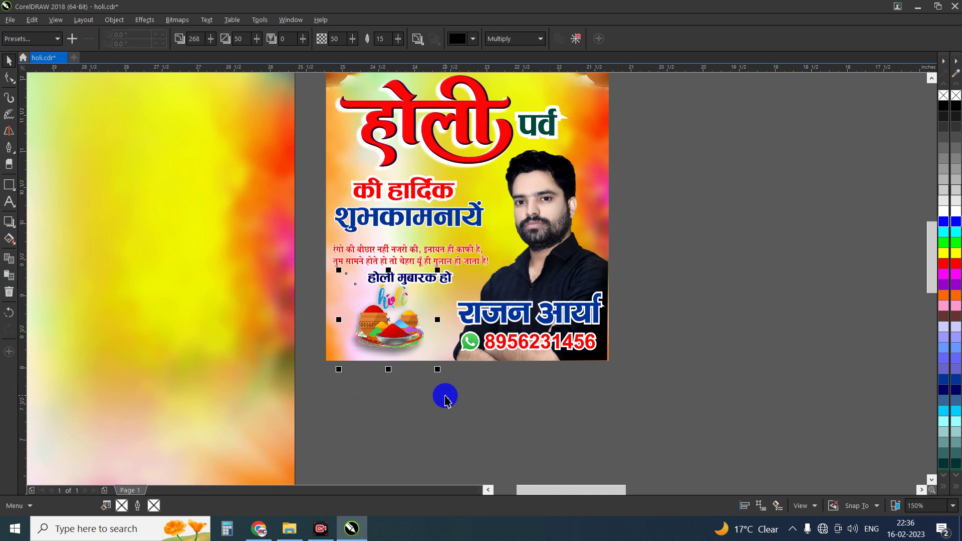
left_click_drag(445, 396, 445, 398)
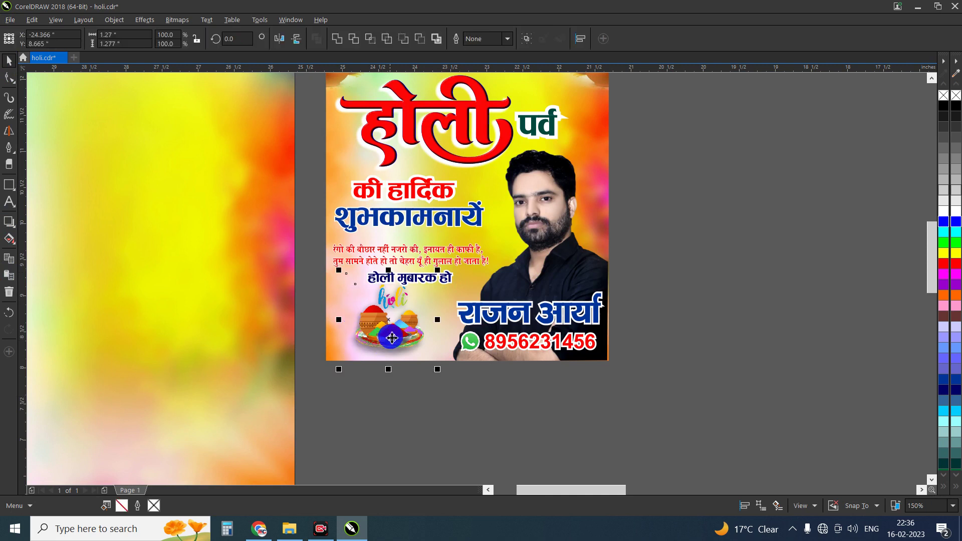
scroll(392, 338, "up", 2)
Step: Shift the colour-pot image right and back left, then select the lower-left objects
left_click_drag(394, 331, 501, 331)
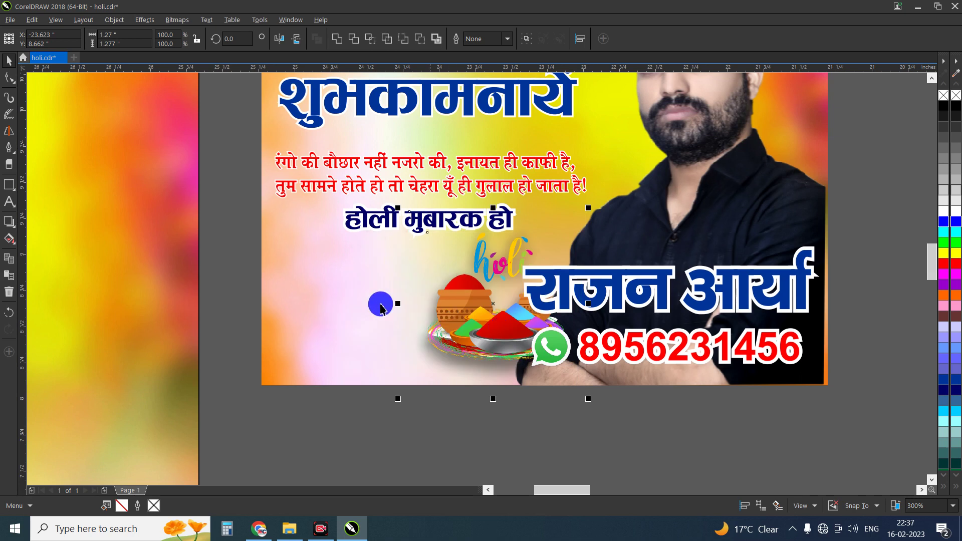
scroll(380, 303, "down", 2)
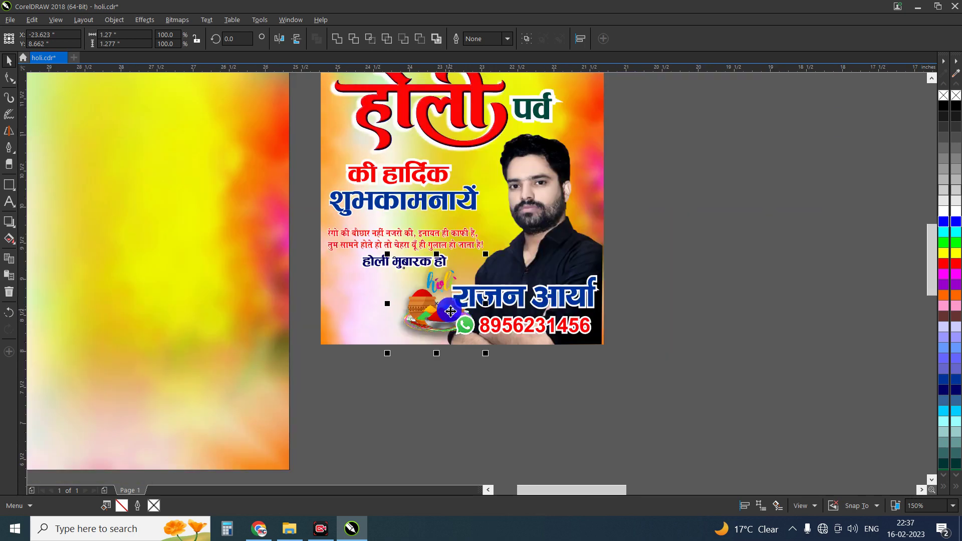
left_click_drag(464, 309, 361, 321)
left_click(458, 440)
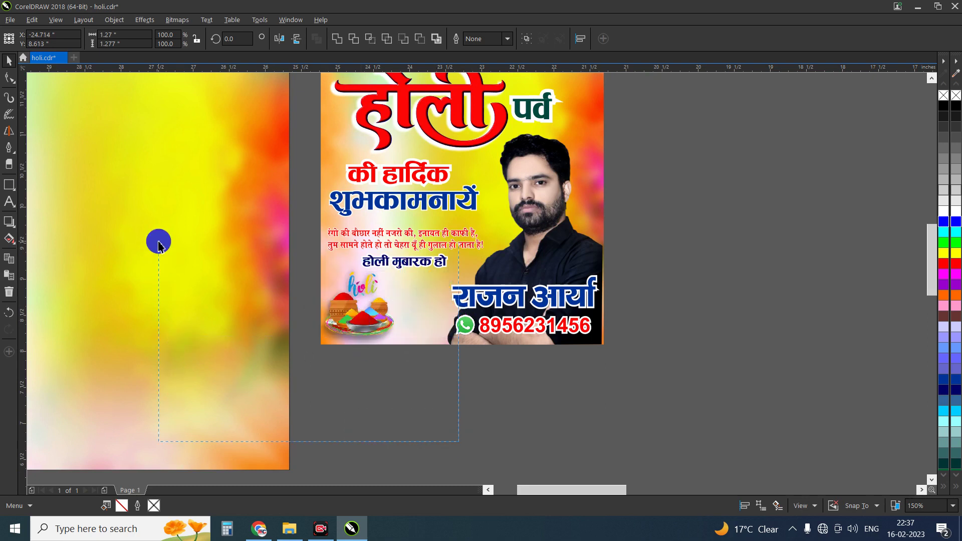
key("Tab")
left_click_drag(410, 410, 224, 179)
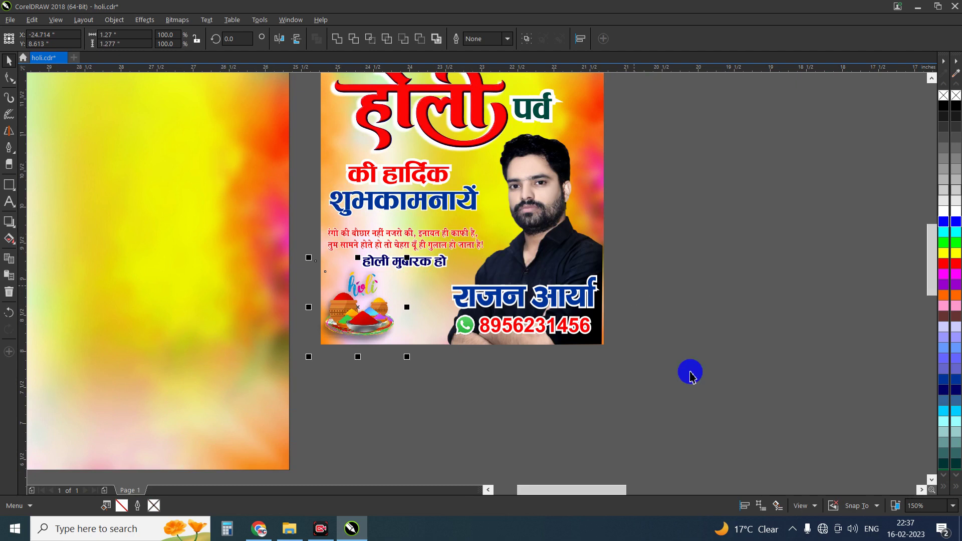
left_click_drag(296, 203, 435, 387)
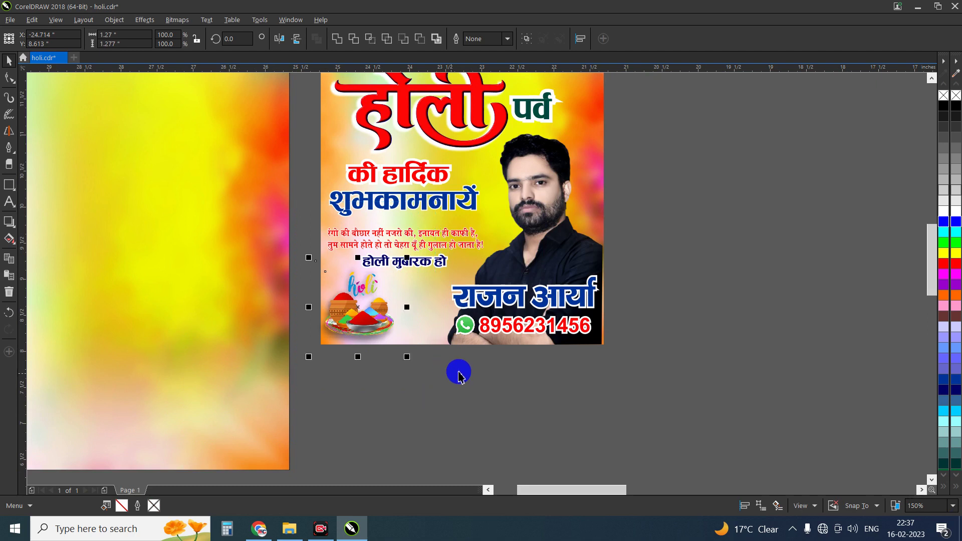
Step: Move the colour-pot image beside the phone number
left_click(355, 318)
left_click_drag(355, 318, 397, 324)
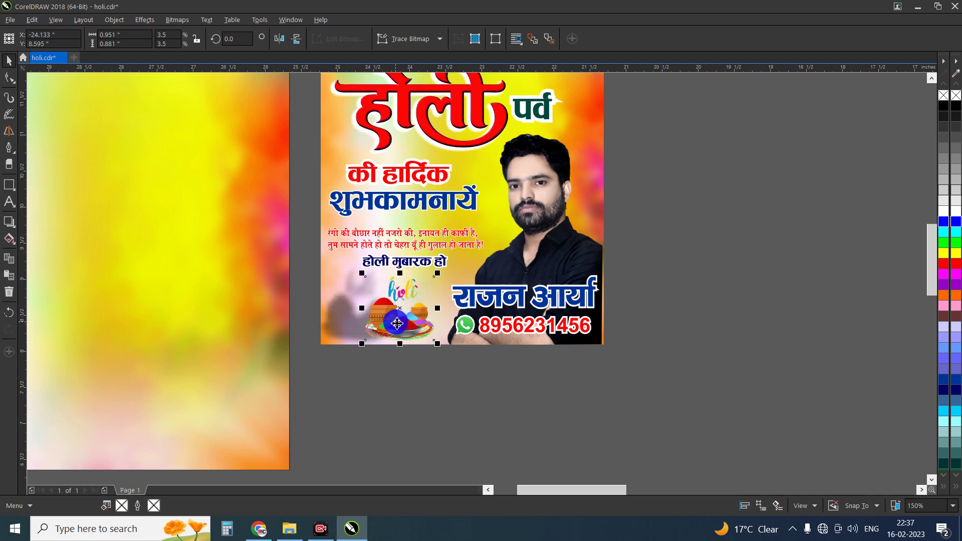
key("ctrl+z")
mouse_move(397, 320)
left_mouse_down()
mouse_move(462, 352)
mouse_move(463, 321)
left_mouse_up()
Step: Squash the blurred shadow into a flat shape and raise it slightly
left_click(364, 275)
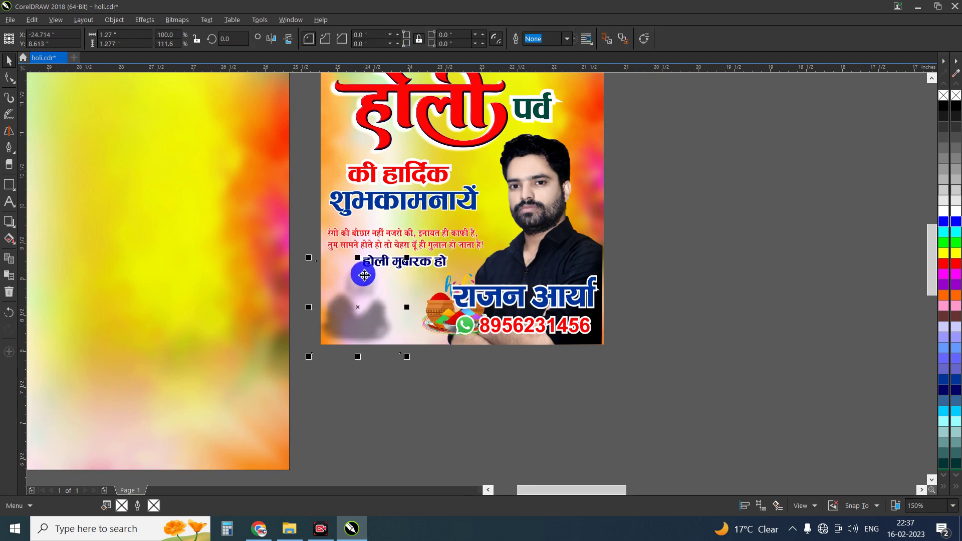
scroll(344, 341, "up", 2)
left_click_drag(373, 174, 367, 295)
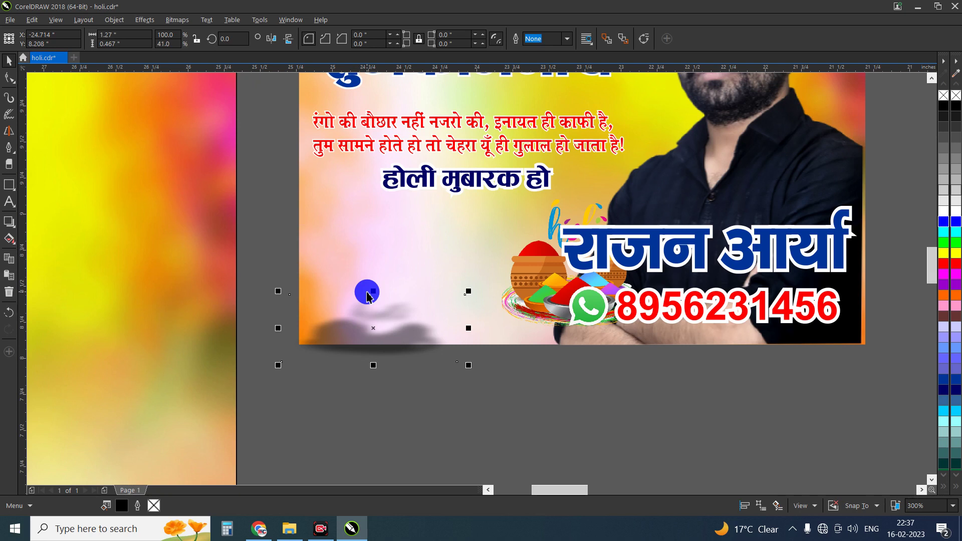
left_click_drag(373, 334, 375, 308)
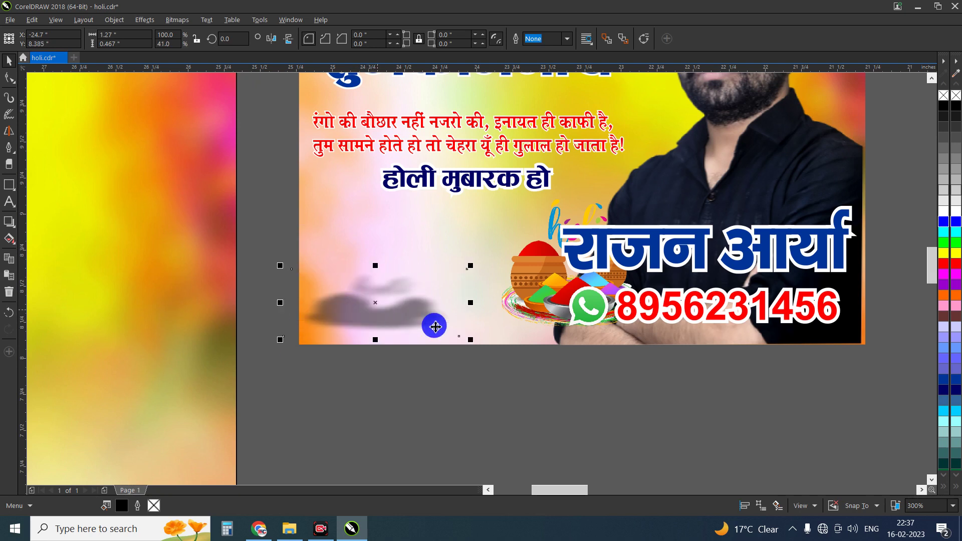
Step: Thin the shadow further and set the pots above it in the lower-left corner
left_click(345, 274)
left_click_drag(346, 274, 441, 275)
left_click(365, 316)
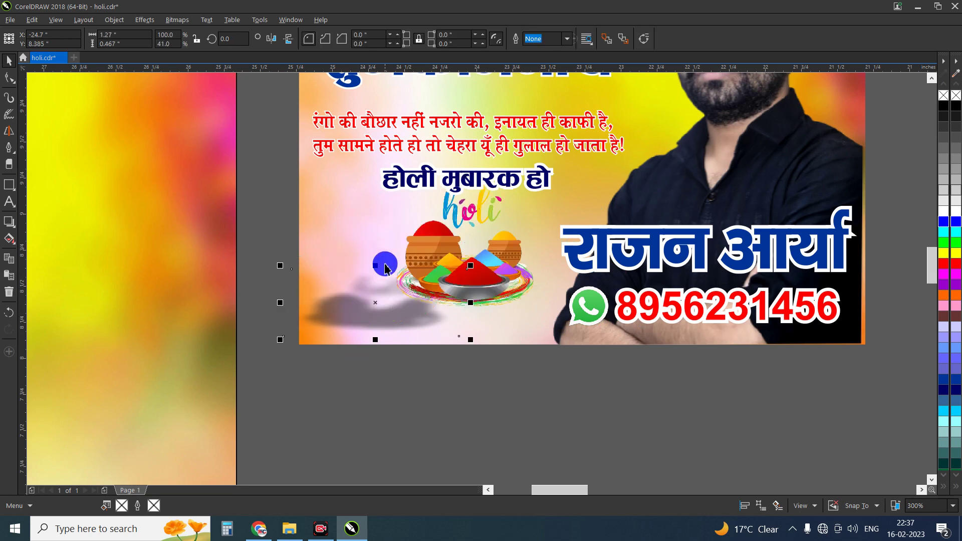
left_click_drag(375, 261, 374, 280)
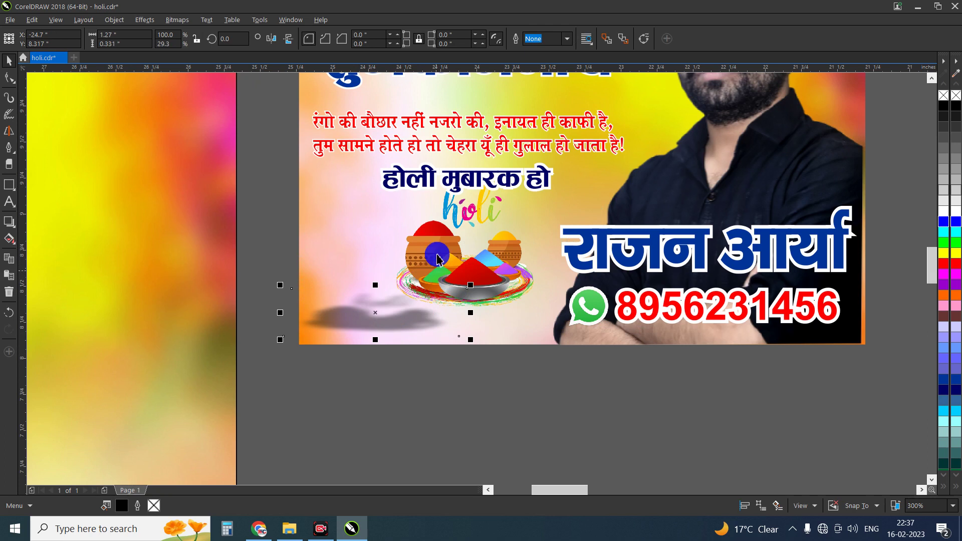
left_click(447, 243)
left_click_drag(447, 243, 361, 265)
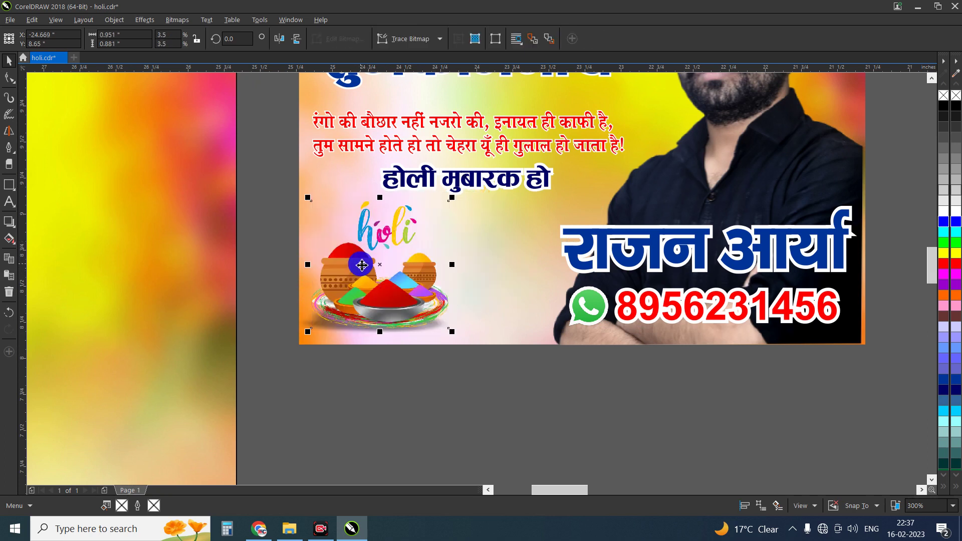
left_click(357, 401)
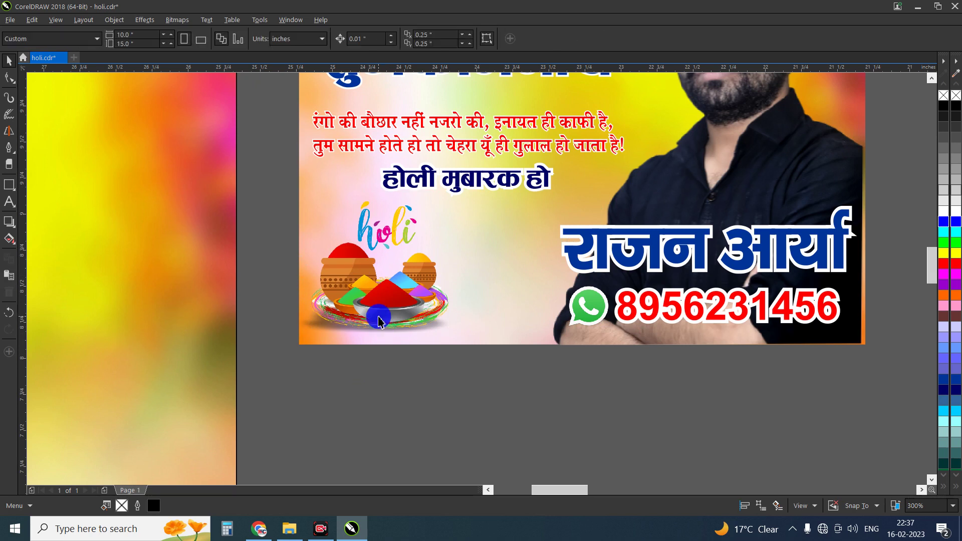
Step: Zoom out and marquee-select the poster's text and graphics
scroll(378, 318, "up", 2)
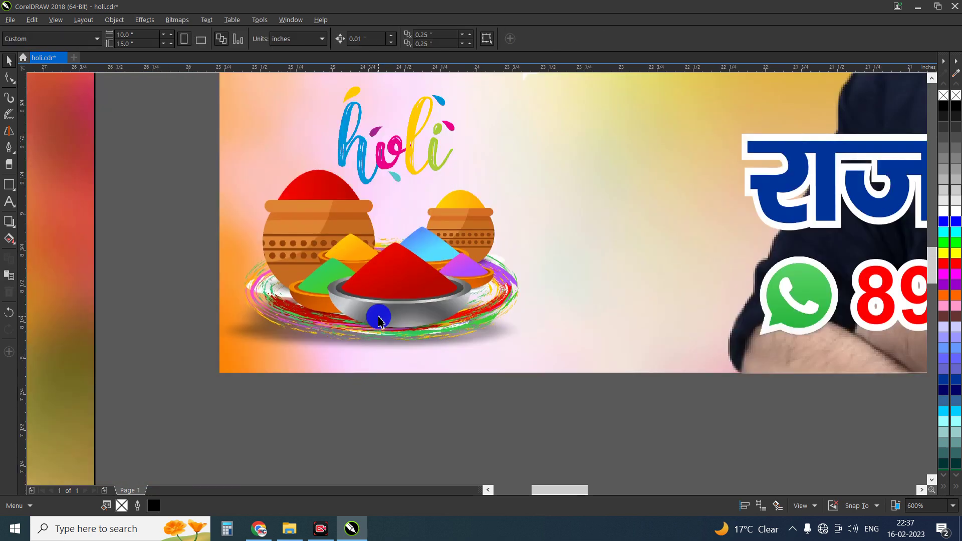
scroll(378, 319, "down", 2)
scroll(365, 301, "down", 2)
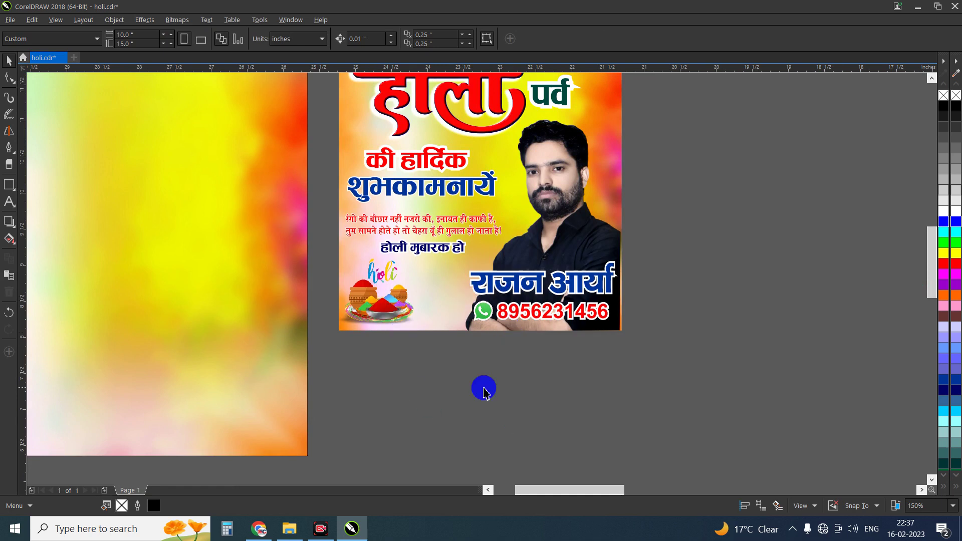
scroll(483, 389, "down", 2)
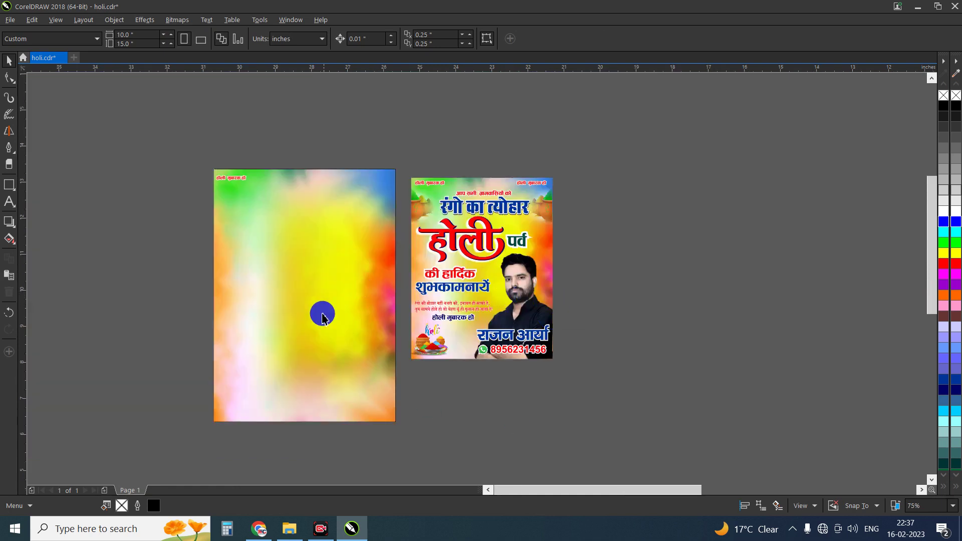
left_click_drag(398, 189, 549, 364)
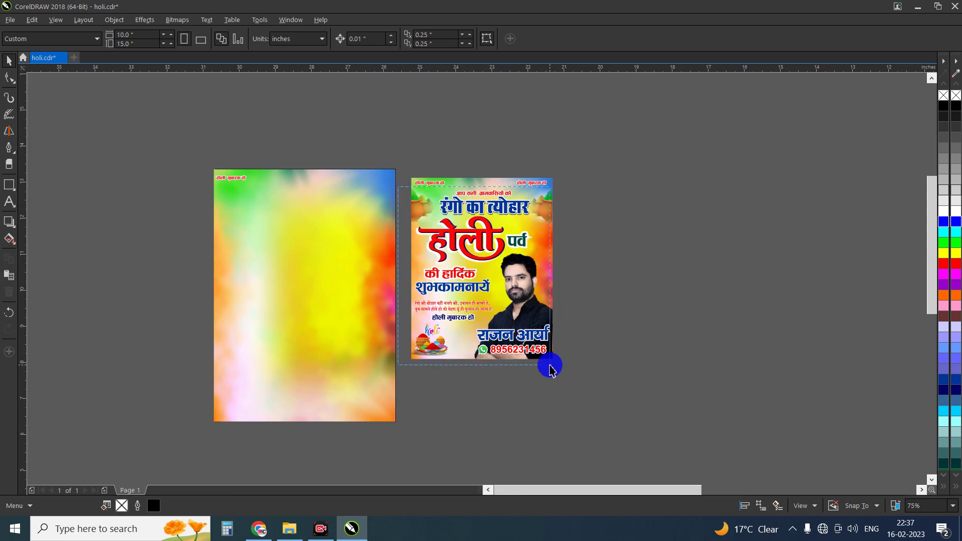
left_click(533, 313)
left_click_drag(399, 187, 551, 375)
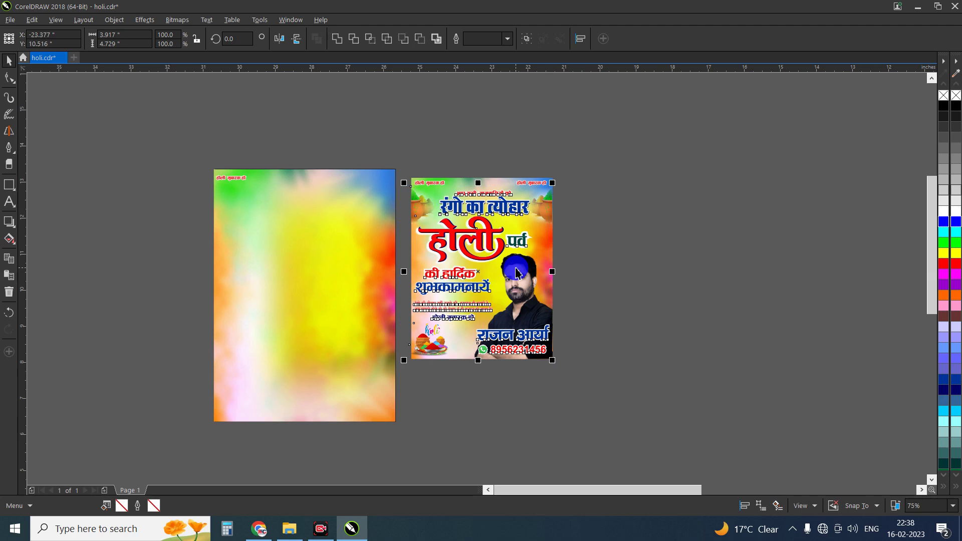
Step: Copy the selection onto the left page and scale it up to fill the page
left_click_drag(477, 275, 299, 281)
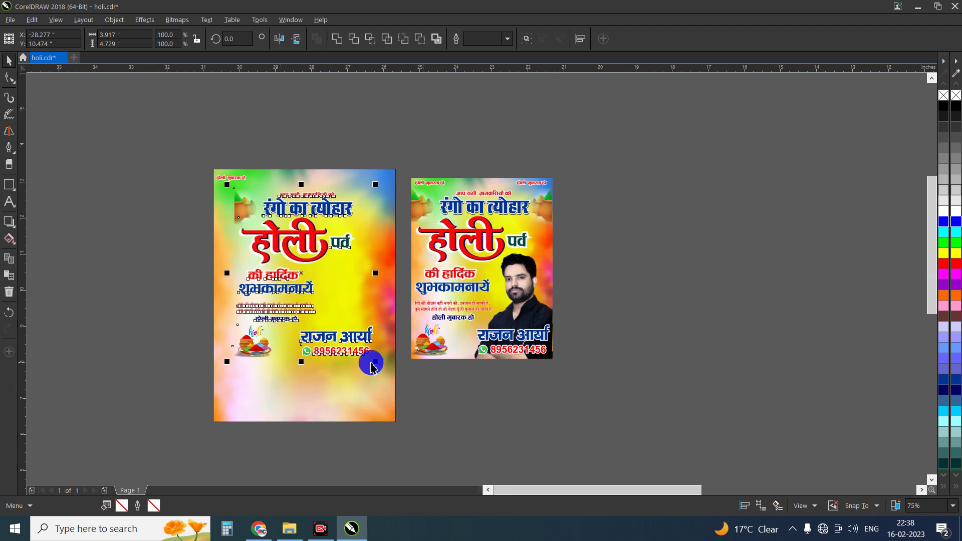
left_click_drag(375, 361, 397, 417)
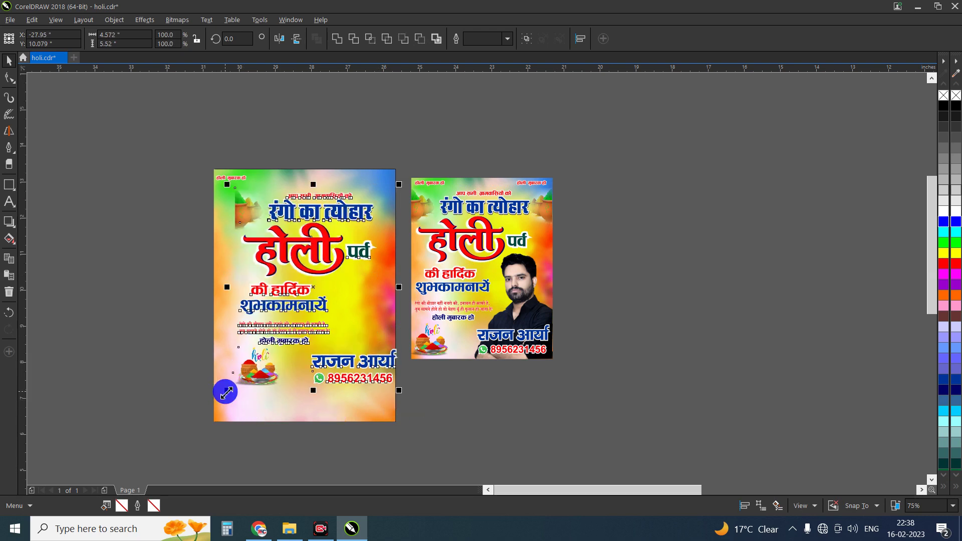
left_click_drag(226, 391, 205, 423)
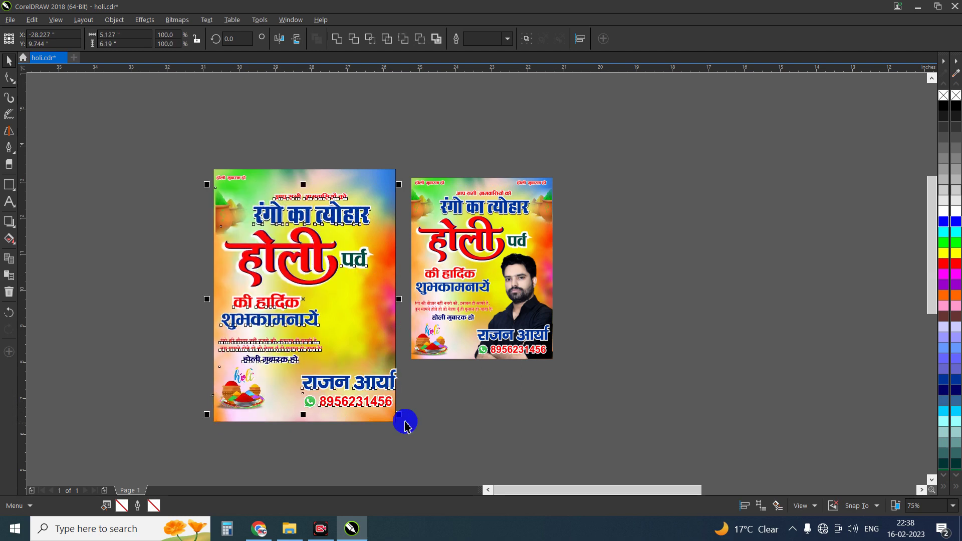
left_click(398, 381)
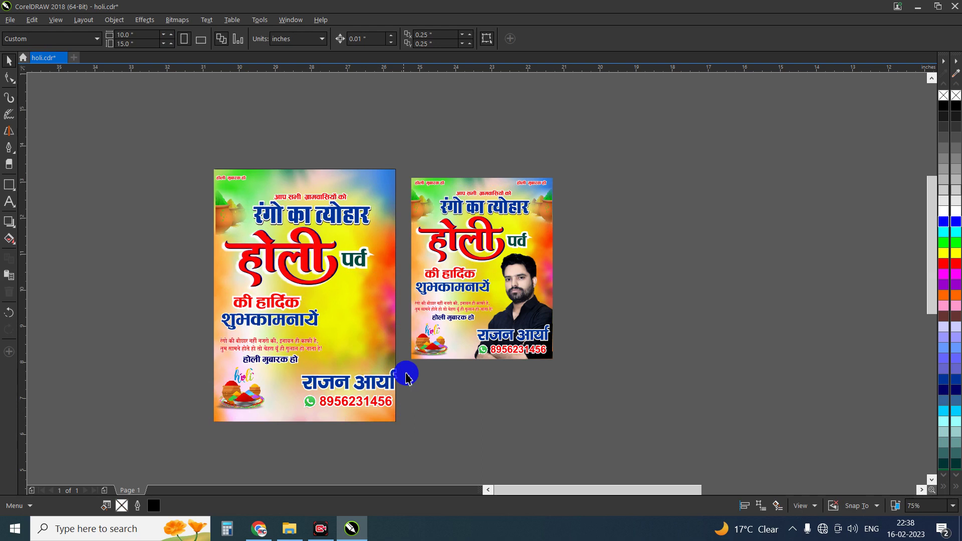
left_click_drag(408, 366, 293, 436)
Step: Shift the name and phone number slightly left
scroll(351, 415, "up", 2)
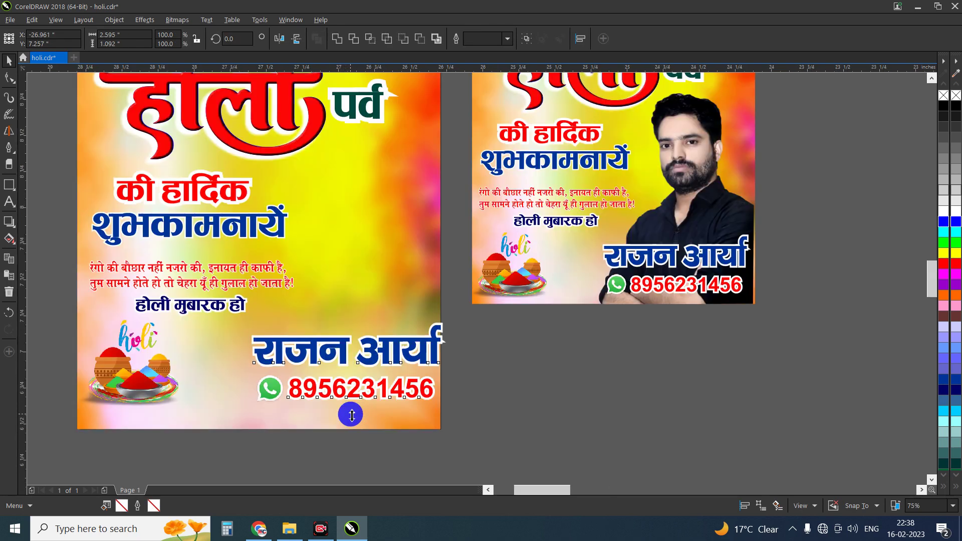
scroll(351, 415, "up", 2)
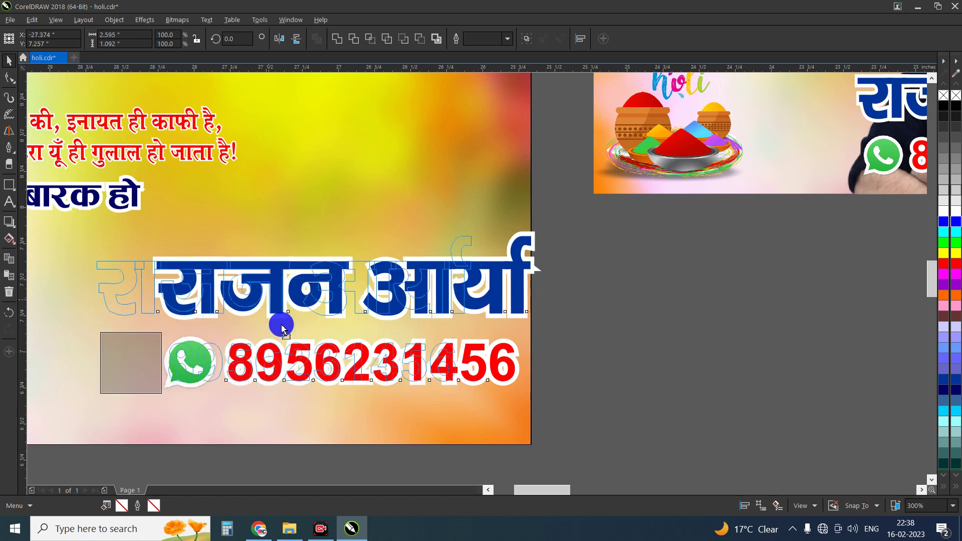
left_click_drag(329, 301, 284, 301)
Step: Copy the man's photo from the right design onto the left design
scroll(412, 344, "down", 2)
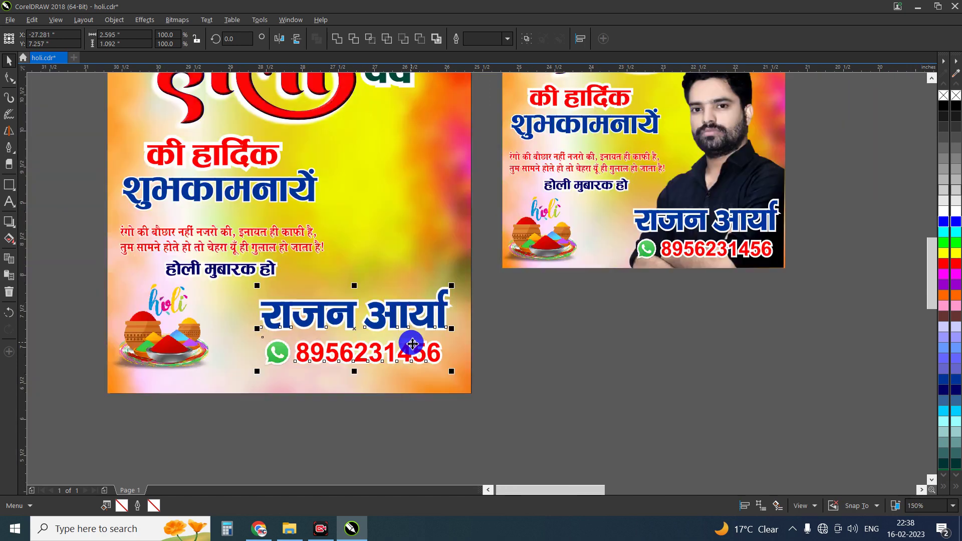
left_click(703, 139)
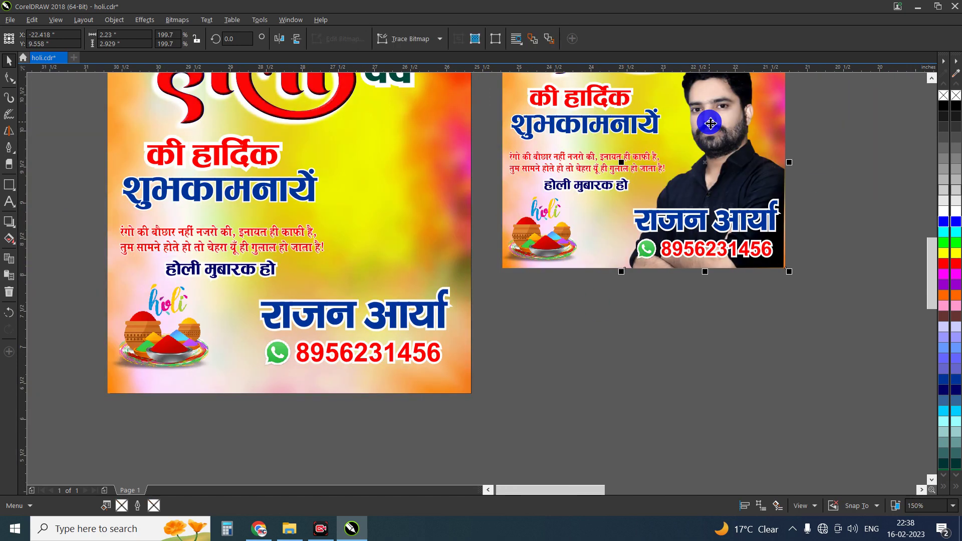
left_click_drag(710, 122, 683, 232)
mouse_move(696, 283)
left_mouse_down()
mouse_move(411, 240)
mouse_move(400, 296)
left_mouse_up()
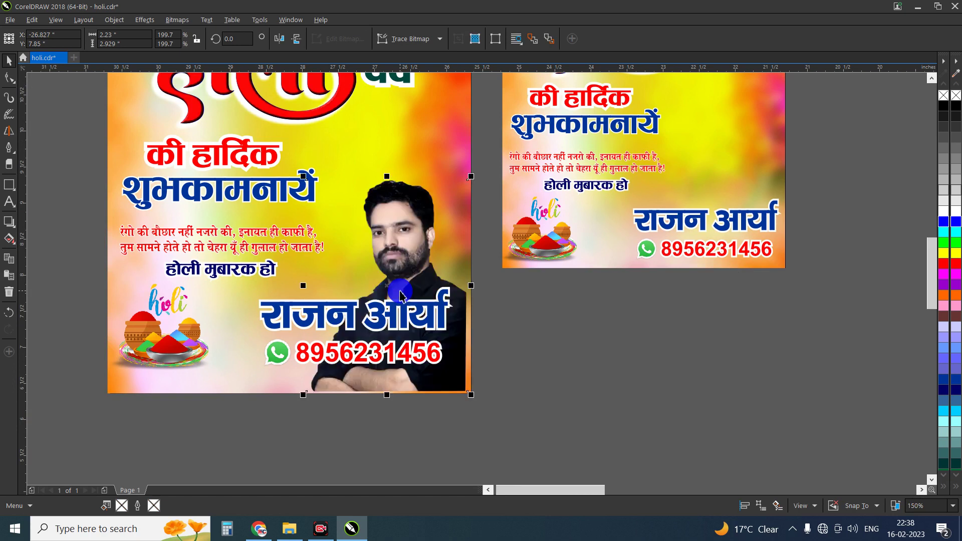
Step: Nudge the photo slightly right so it sits behind the name and number
scroll(405, 244, "up", 2)
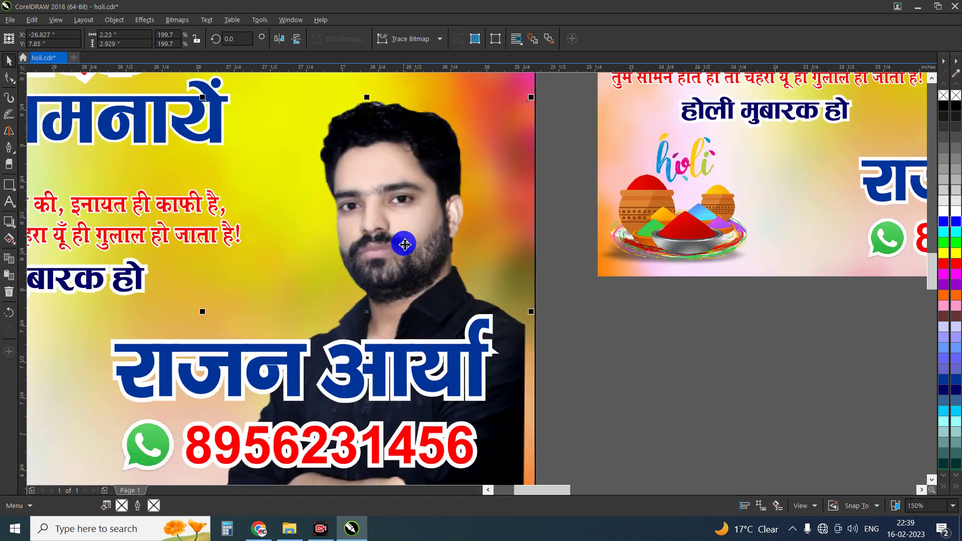
left_click_drag(407, 246, 417, 247)
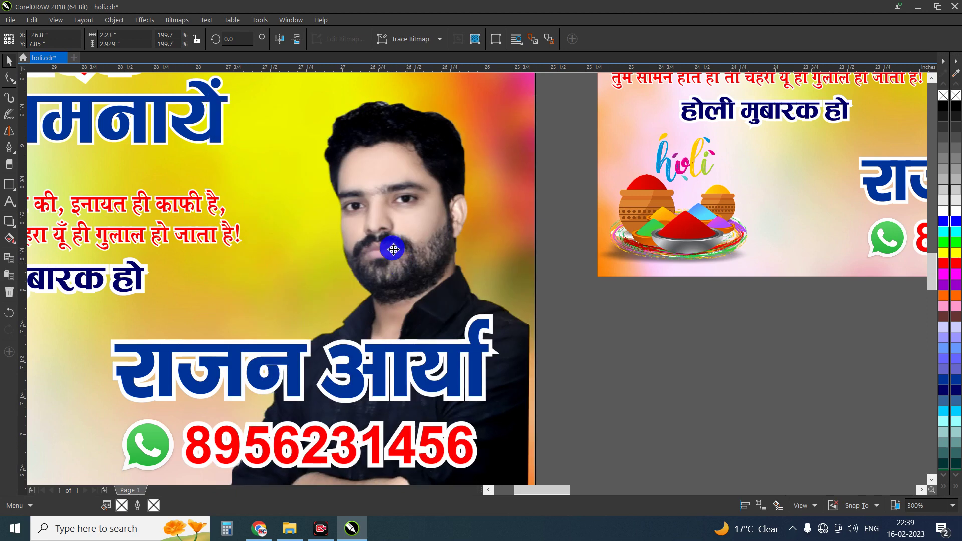
left_click_drag(393, 249, 399, 247)
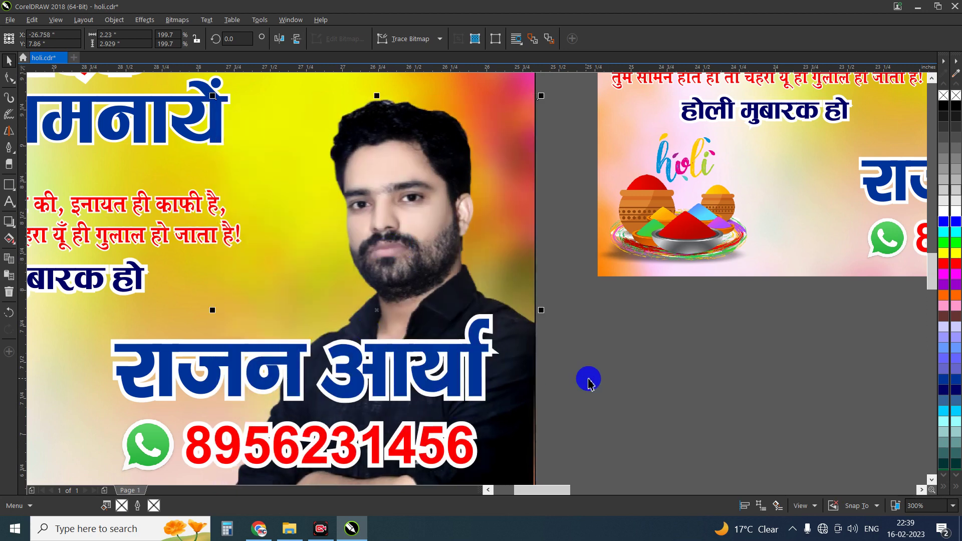
left_click(611, 388)
Step: Enter the name text and select all of its characters
scroll(280, 303, "down", 2)
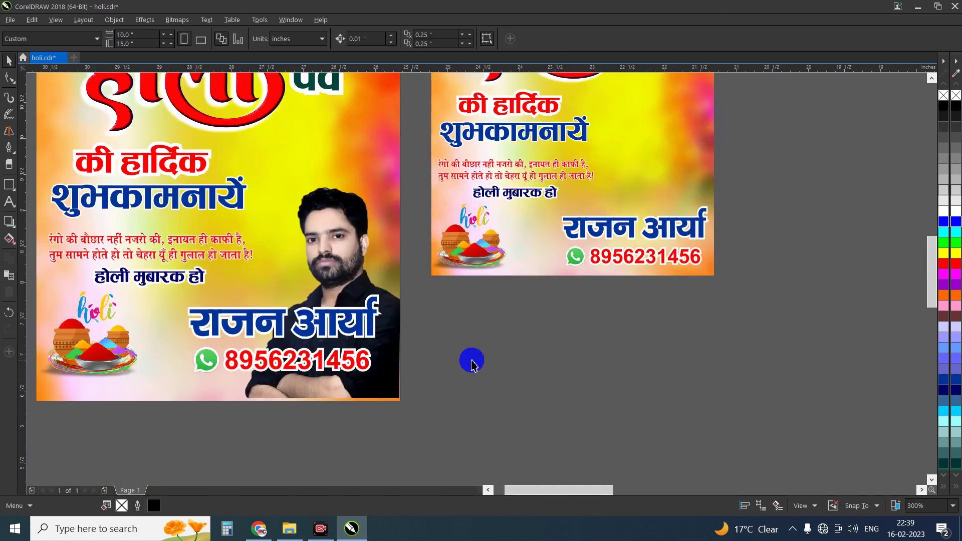
left_click(253, 320)
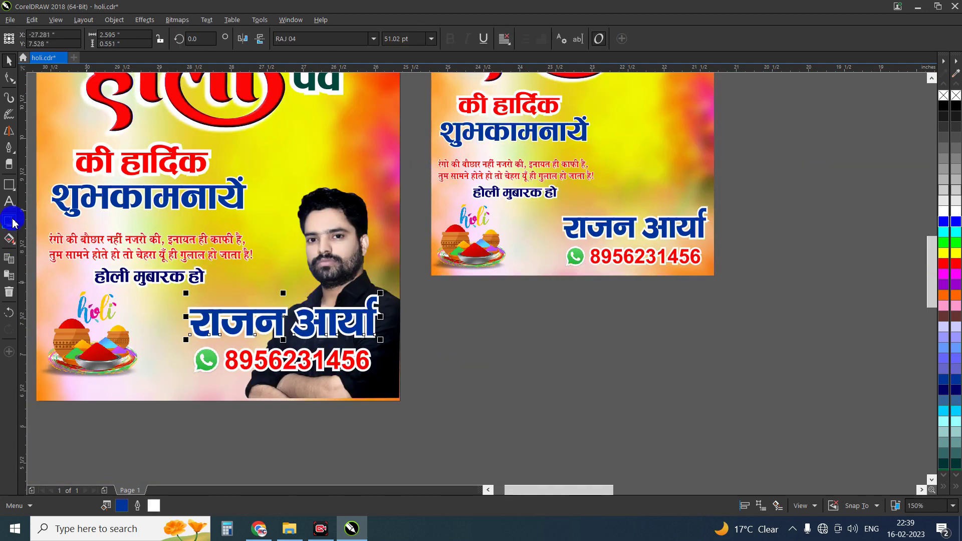
left_click(291, 328)
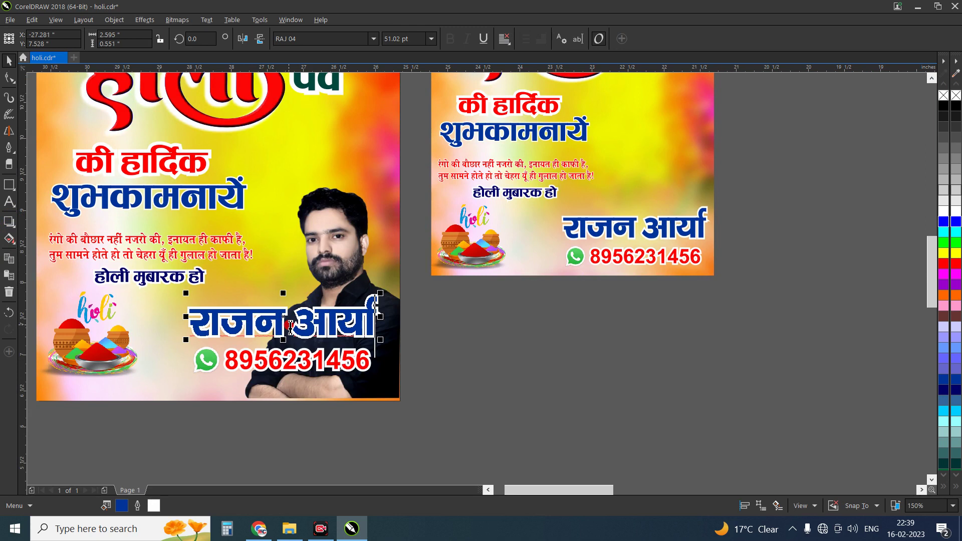
key("ctrl+a")
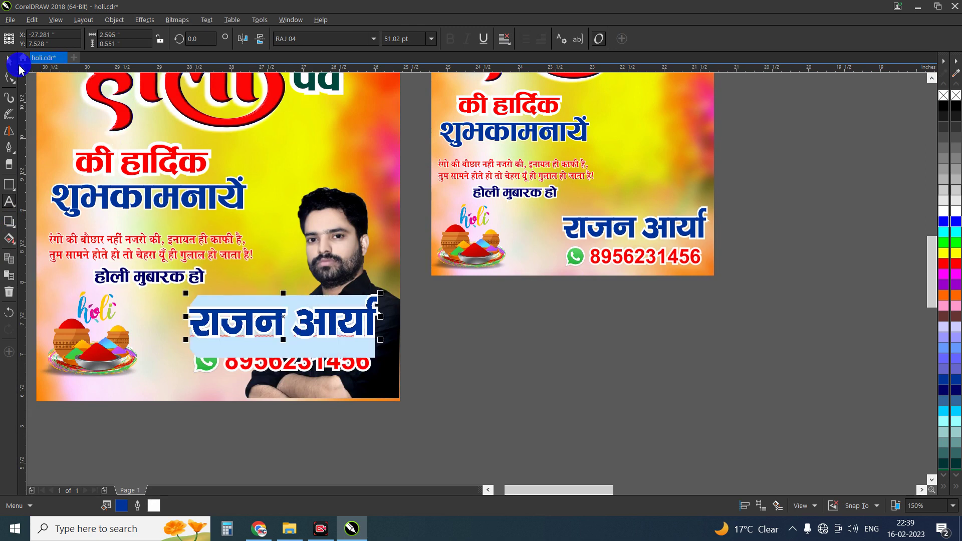
left_click(9, 64)
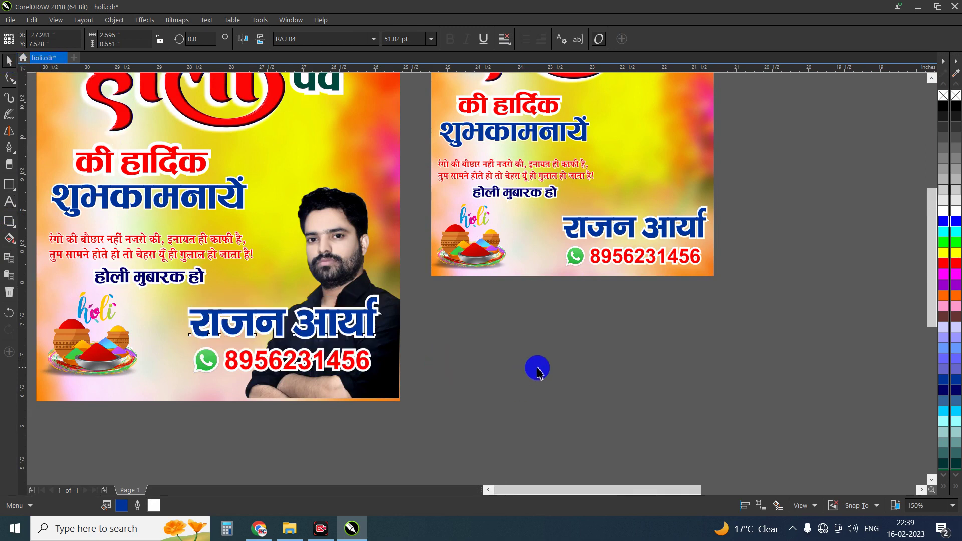
Step: Delete the second banner beside the poster
scroll(537, 370, "down", 2)
mouse_move(675, 127)
left_mouse_down()
mouse_move(533, 304)
mouse_move(478, 346)
left_mouse_up()
key("Delete")
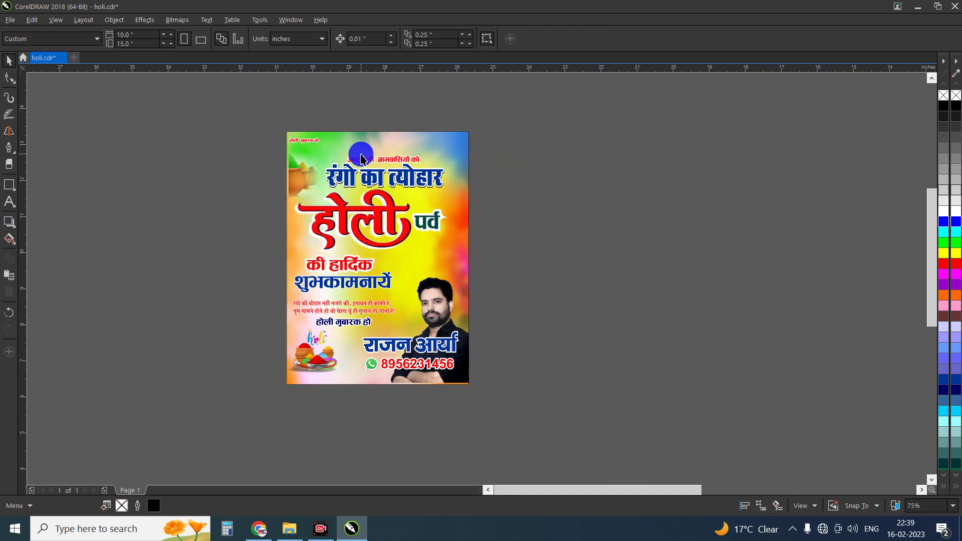
Step: Copy the small होली मुबारक हो greeting to the poster's top-right corner
scroll(344, 117, "up", 2)
left_click(259, 163)
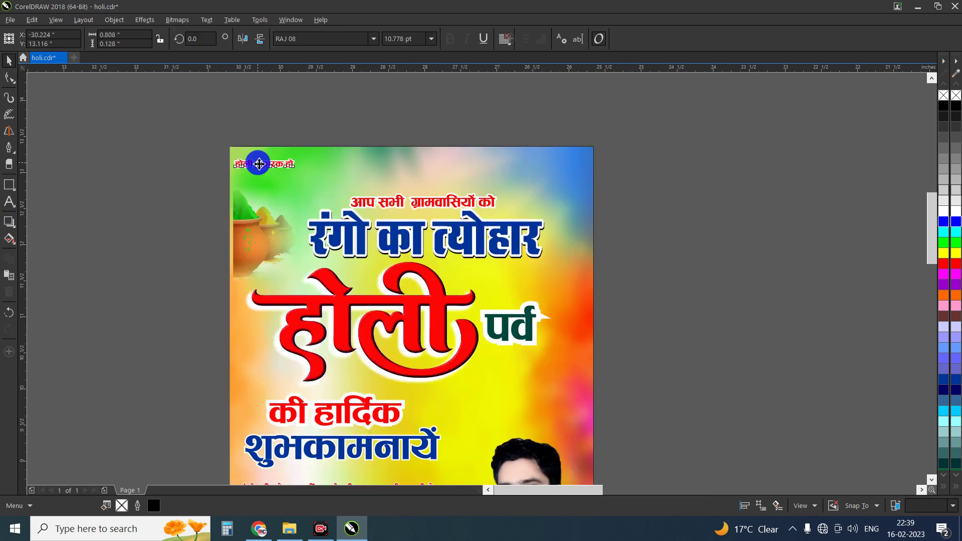
left_click_drag(259, 164, 553, 170)
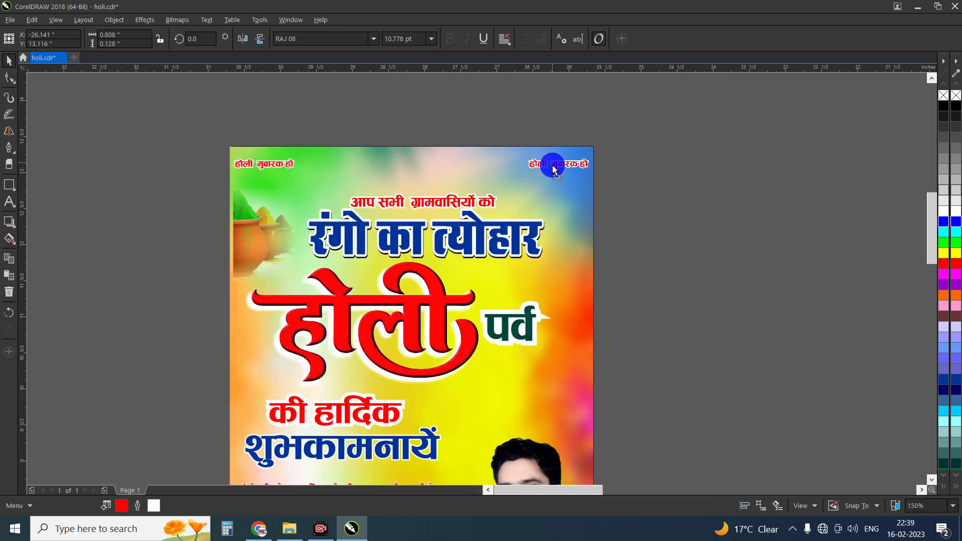
left_click(334, 131)
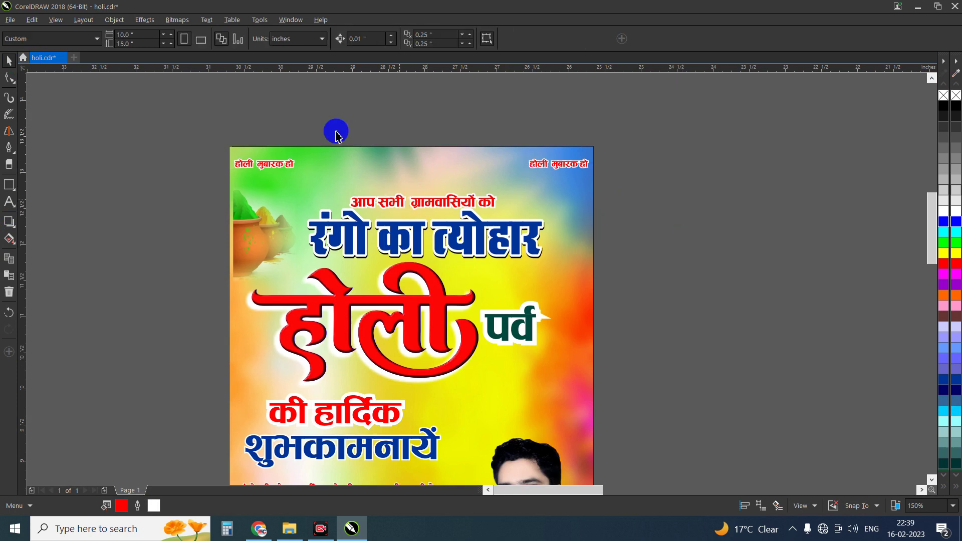
Step: Select the headline texts, try moving them upward, then undo the move
left_click_drag(258, 117, 569, 400)
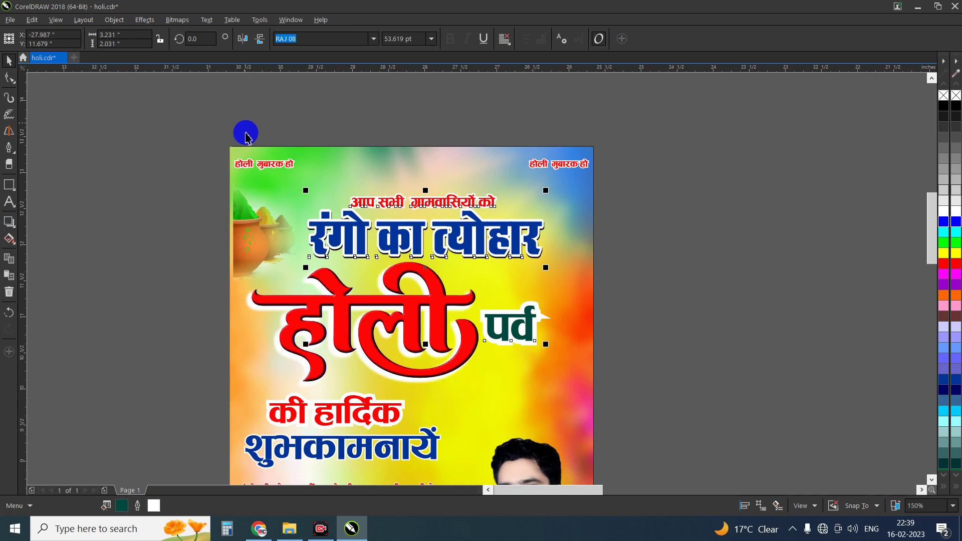
left_click_drag(244, 122, 541, 407)
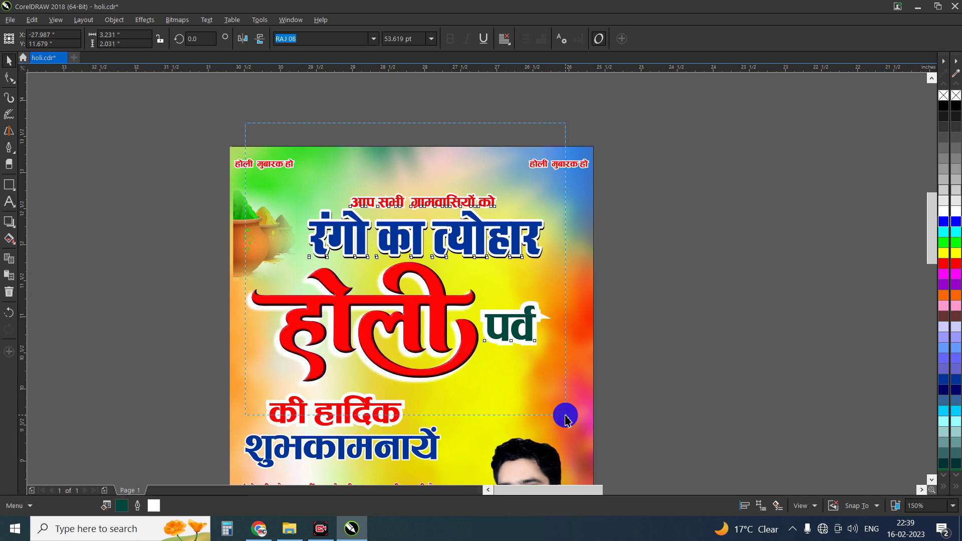
scroll(565, 416, "down", 2)
left_click_drag(565, 415, 559, 434)
left_click_drag(447, 161, 449, 135)
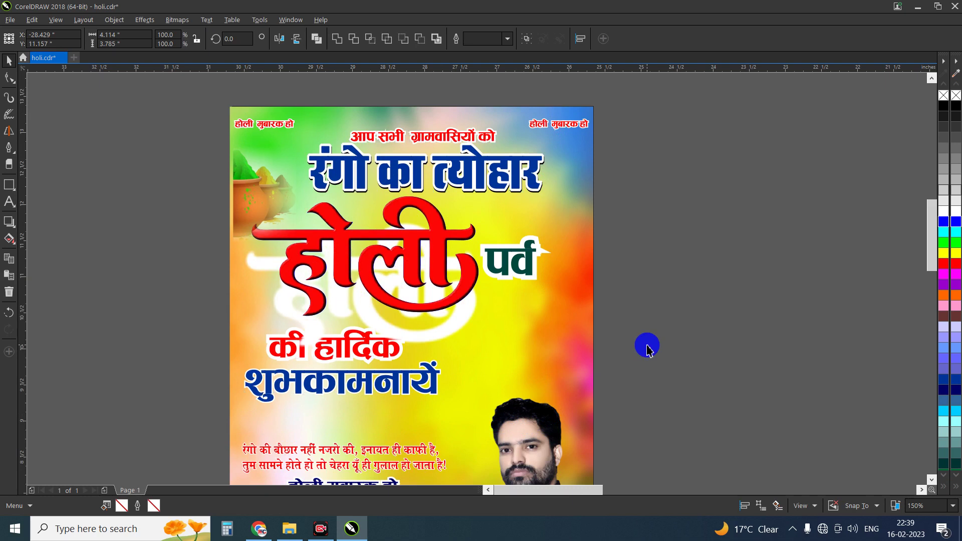
key("ctrl+z")
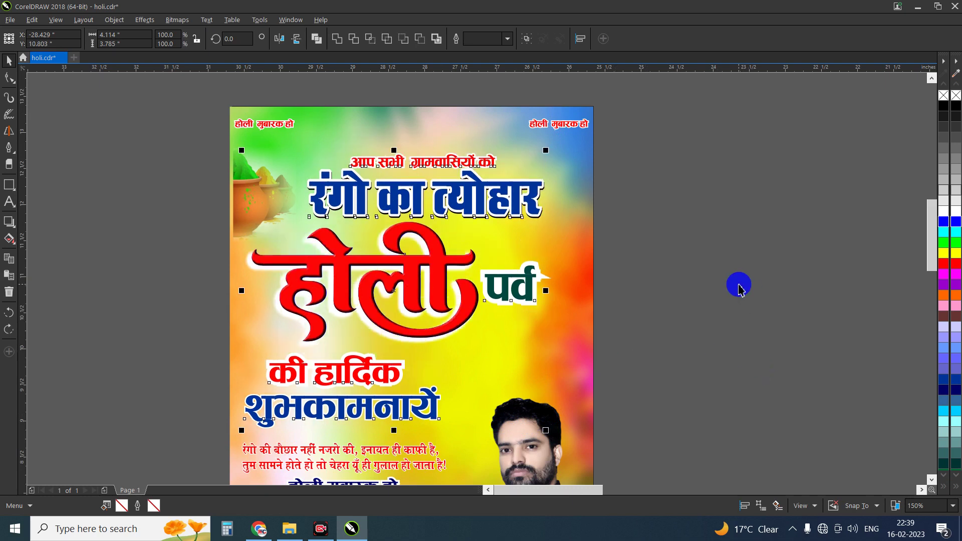
left_click(165, 170)
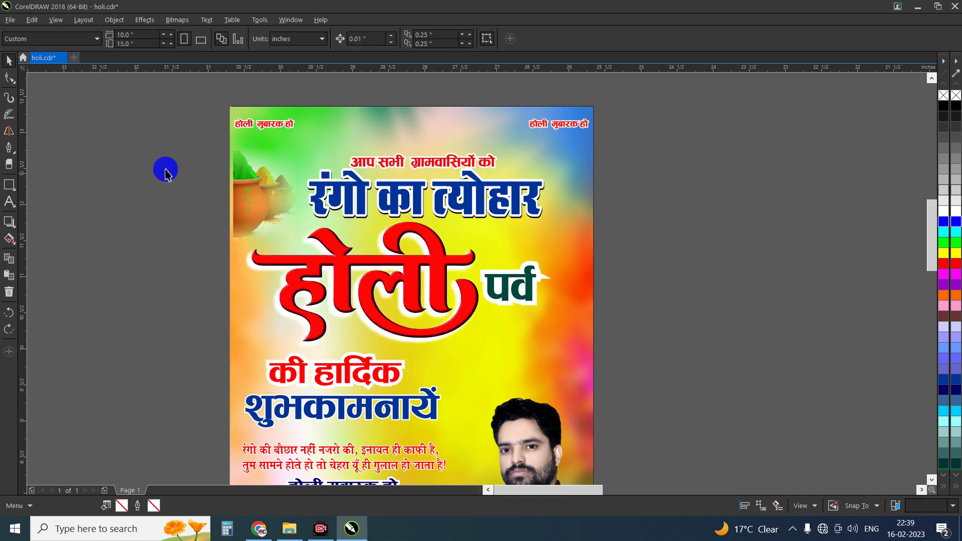
Step: Nudge the top-left colour pots image slightly and deselect it
left_click(240, 191)
scroll(240, 191, "up", 2)
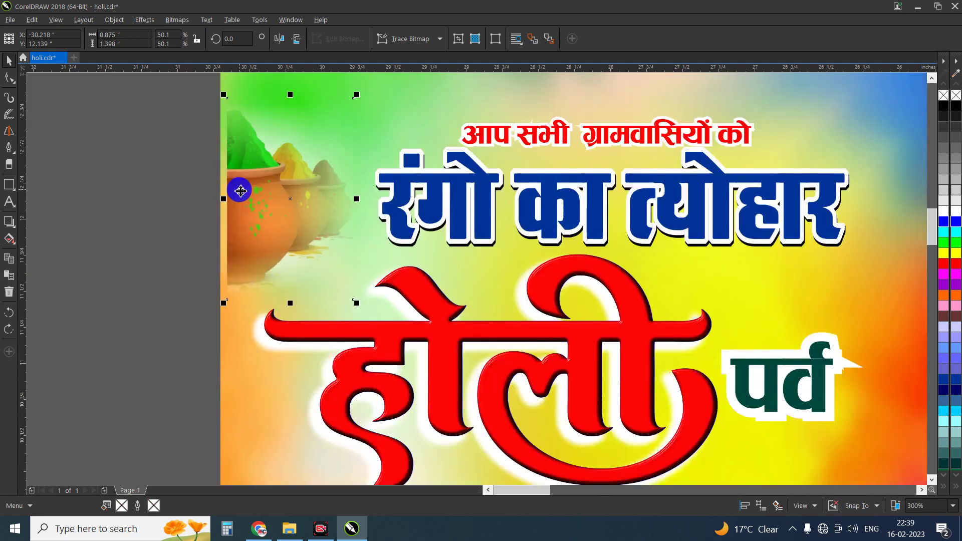
left_click_drag(251, 191, 245, 198)
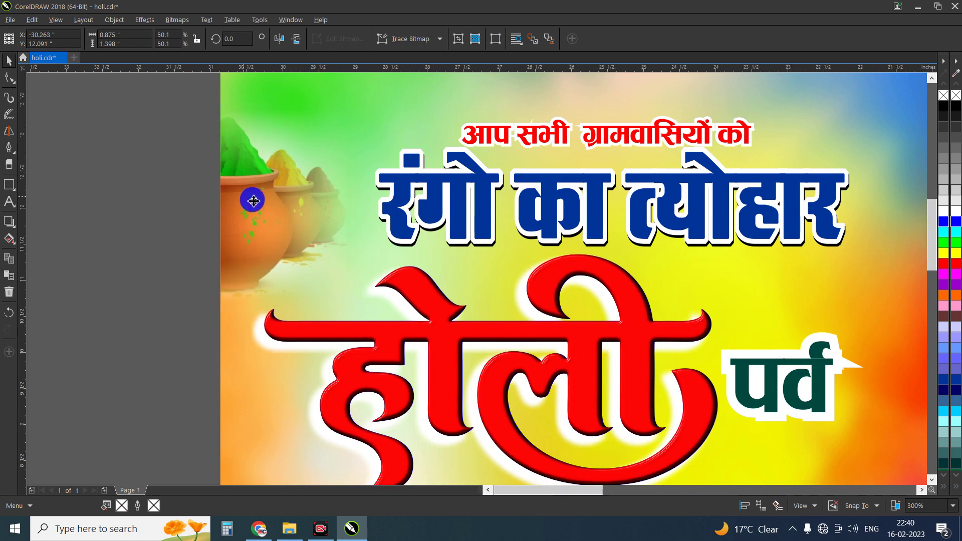
scroll(245, 197, "down", 4)
key("Escape")
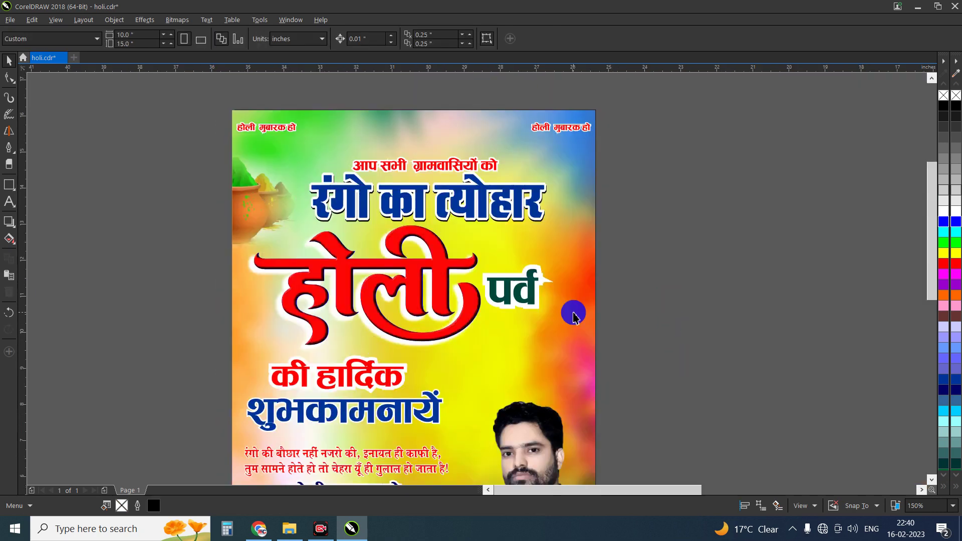
scroll(573, 314, "down", 2)
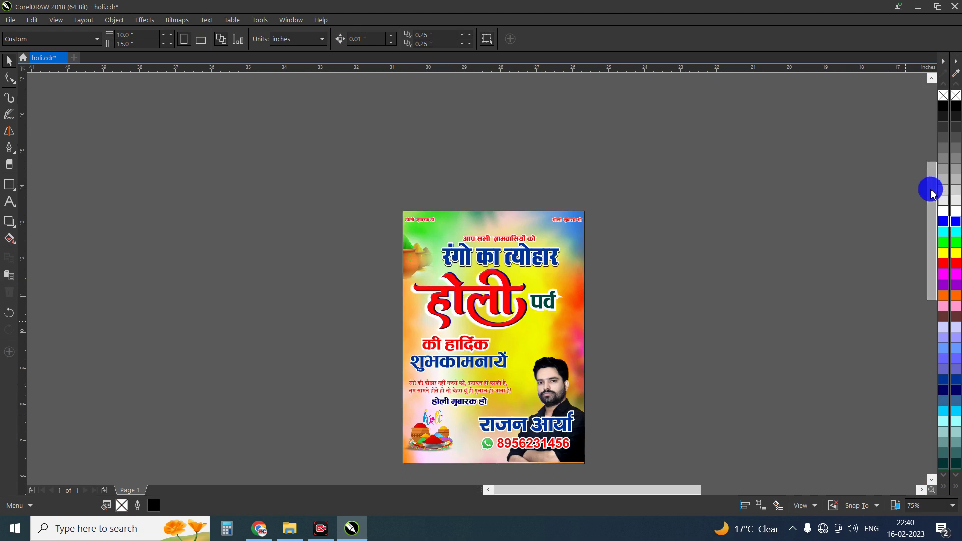
left_click_drag(931, 192, 928, 204)
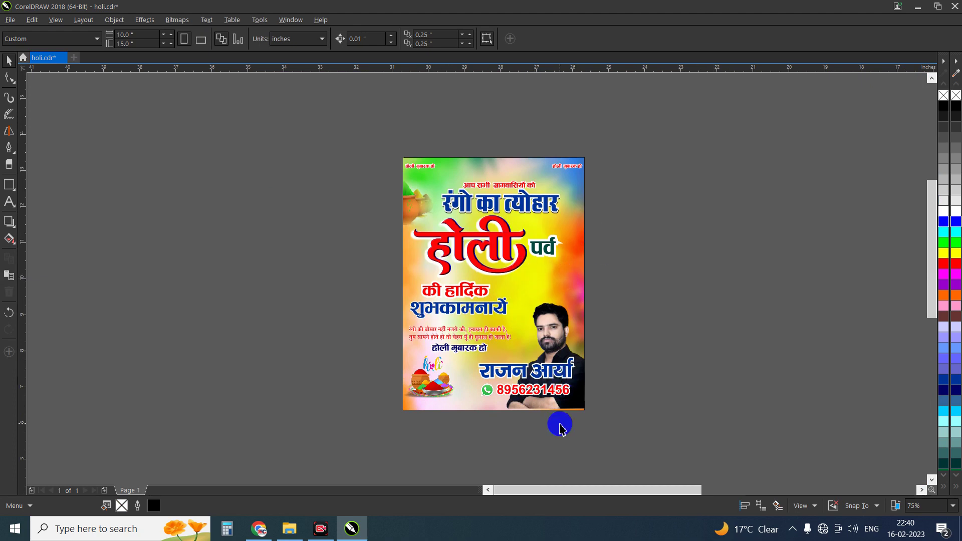
Step: Move the name and phone number block down and right toward the bottom-right corner
scroll(559, 422, "up", 3)
left_click_drag(653, 284, 381, 400)
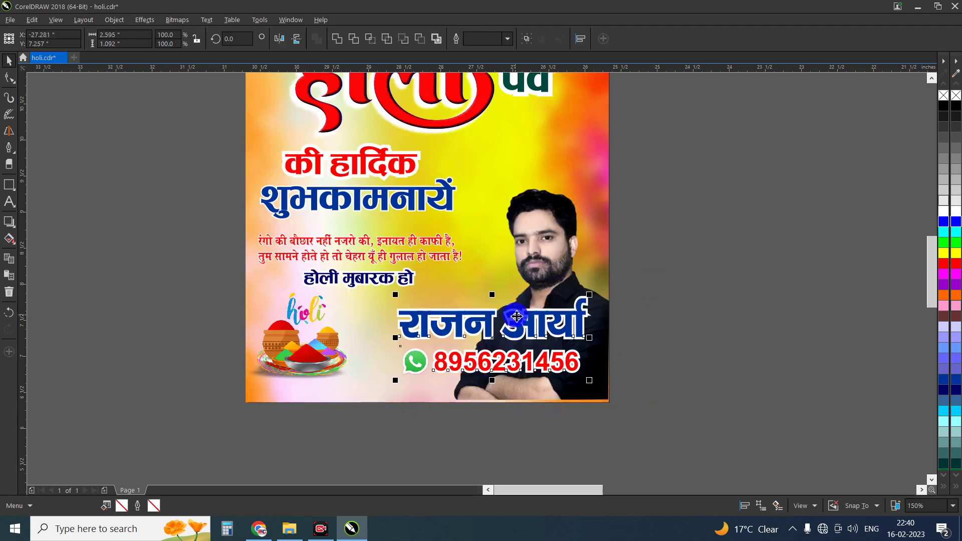
left_click_drag(531, 340, 546, 361)
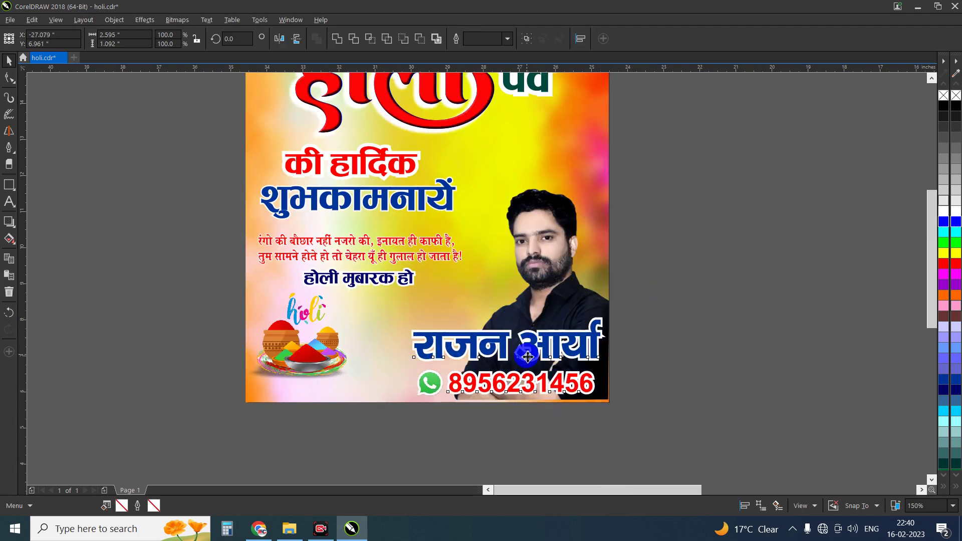
scroll(527, 355, "down", 2)
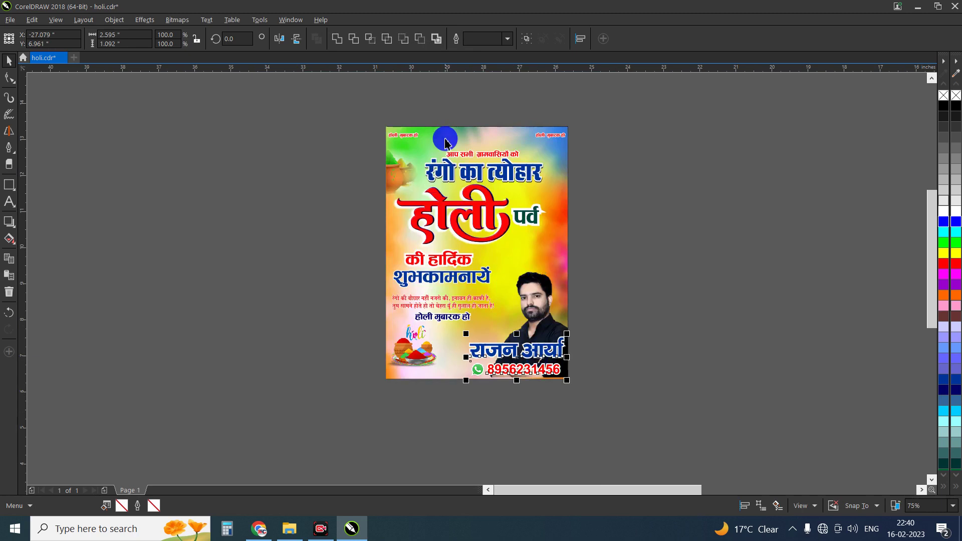
Step: Copy the top-left colour pots to the top-right corner and mirror them horizontally
scroll(445, 155, "up", 2)
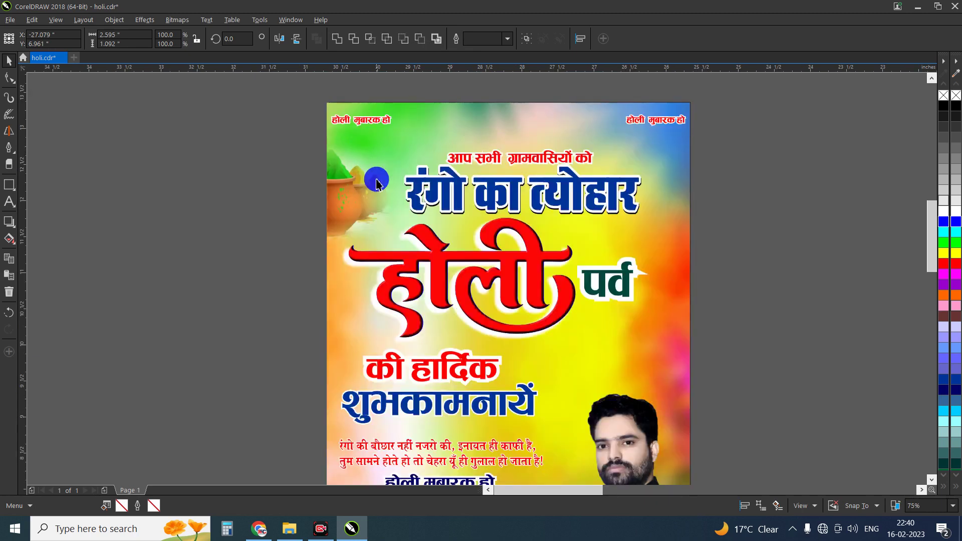
left_click(342, 190)
left_click_drag(342, 189, 639, 186)
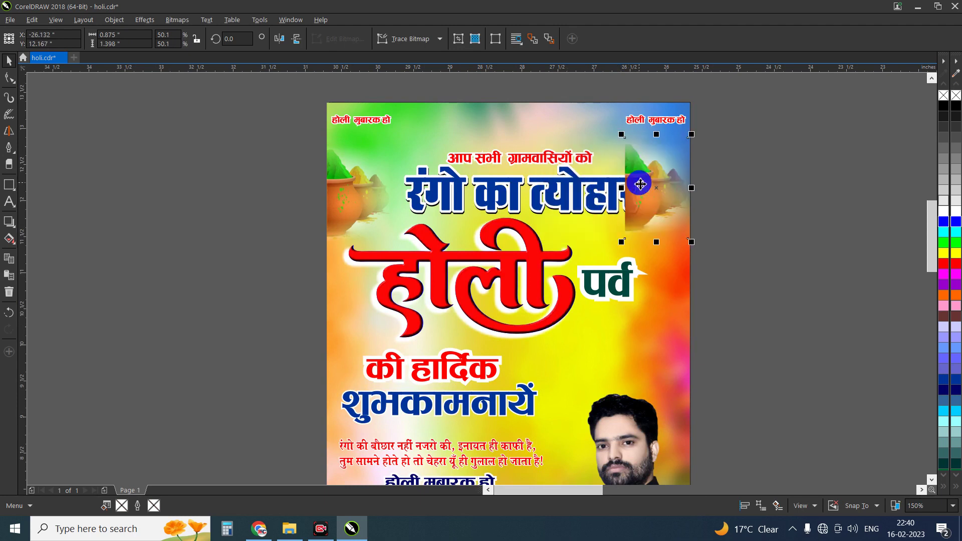
left_click(279, 39)
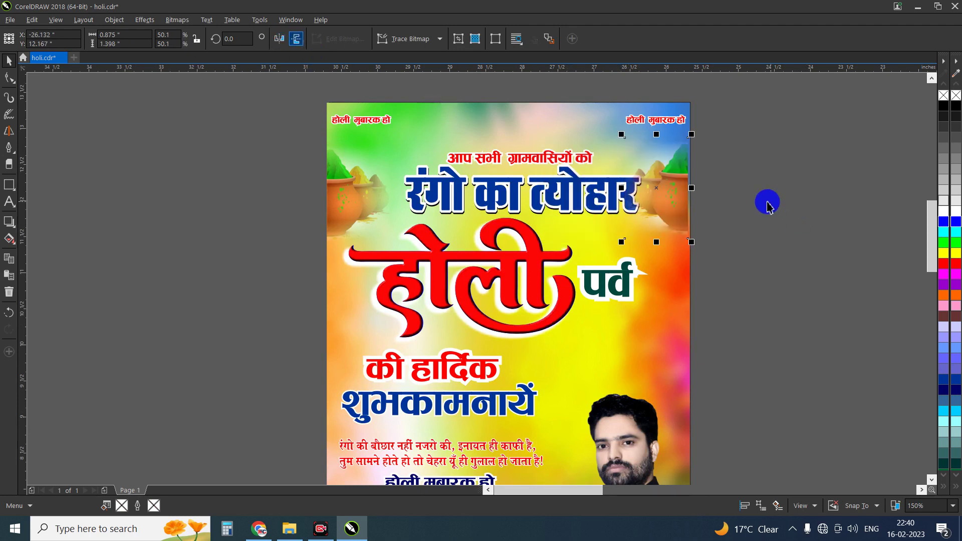
left_click(560, 192)
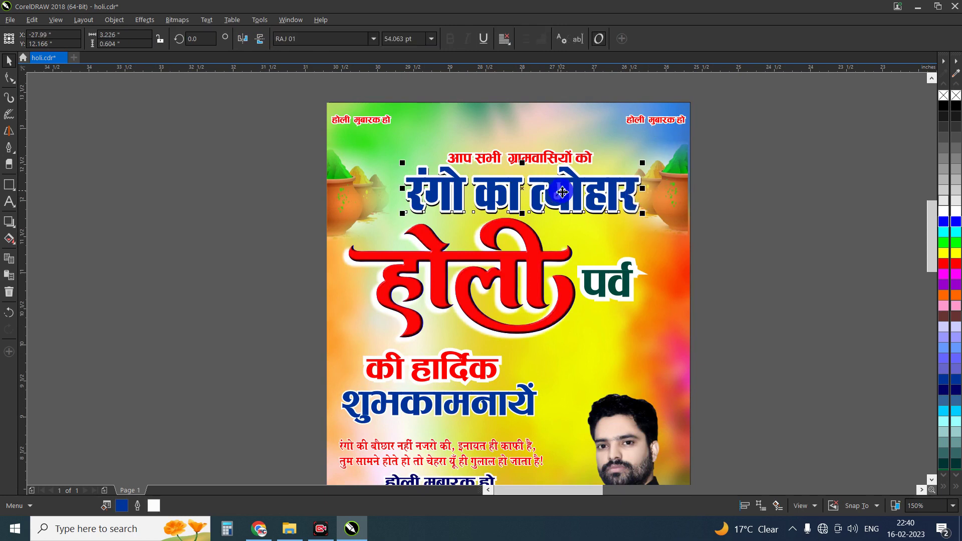
scroll(562, 192, "down", 2)
Step: Enlarge the holi bowl graphic and reposition its lettering above the colour pots
left_click(365, 76)
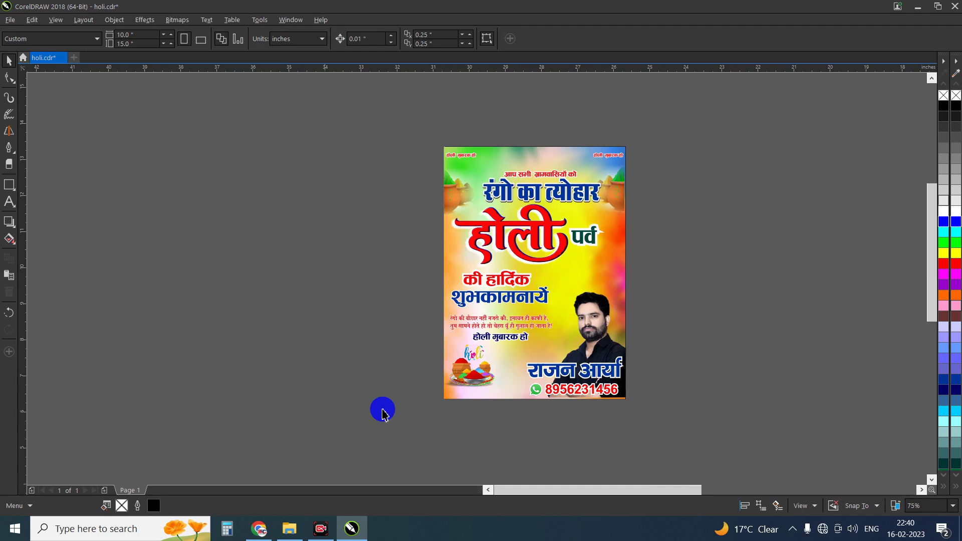
left_click(413, 342)
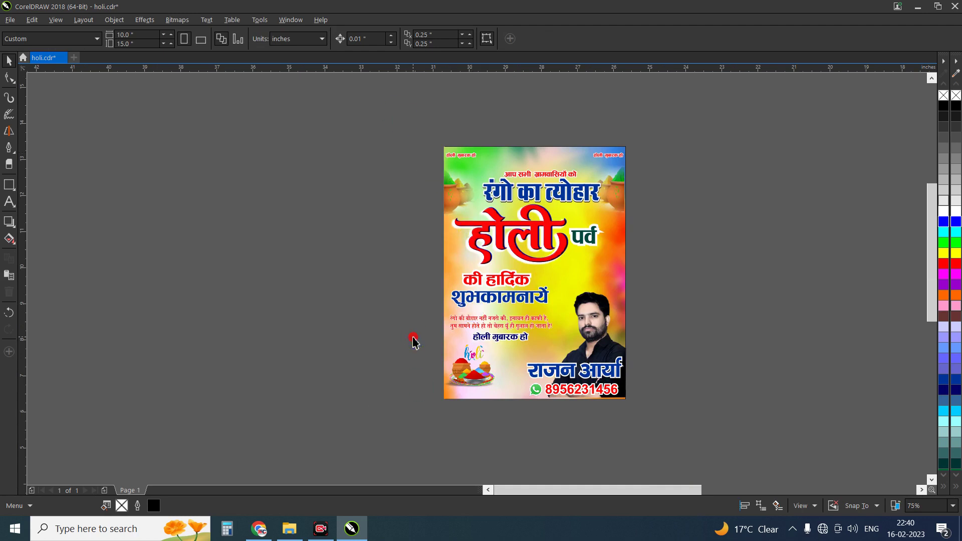
left_click_drag(412, 342, 511, 425)
scroll(489, 408, "up", 1)
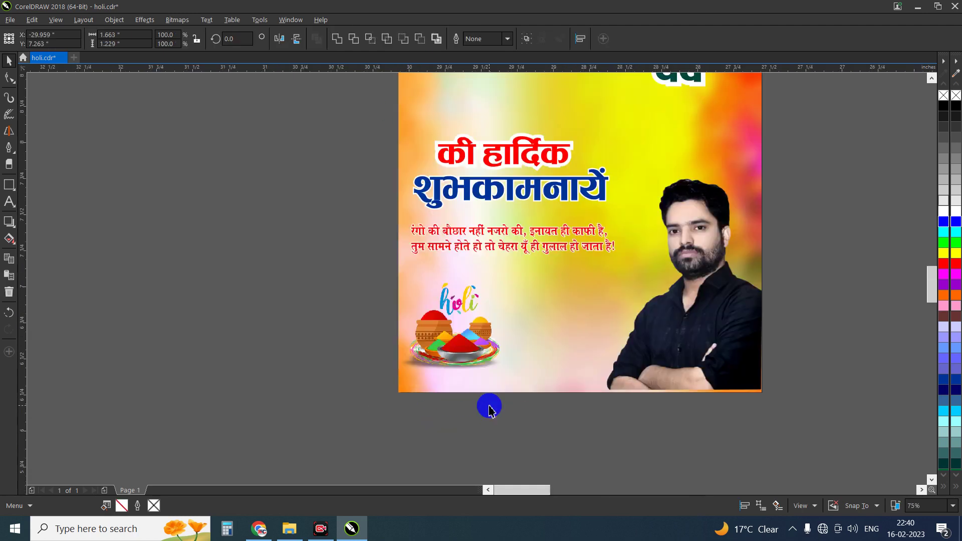
scroll(534, 380, "up", 2)
left_click_drag(540, 341, 568, 381)
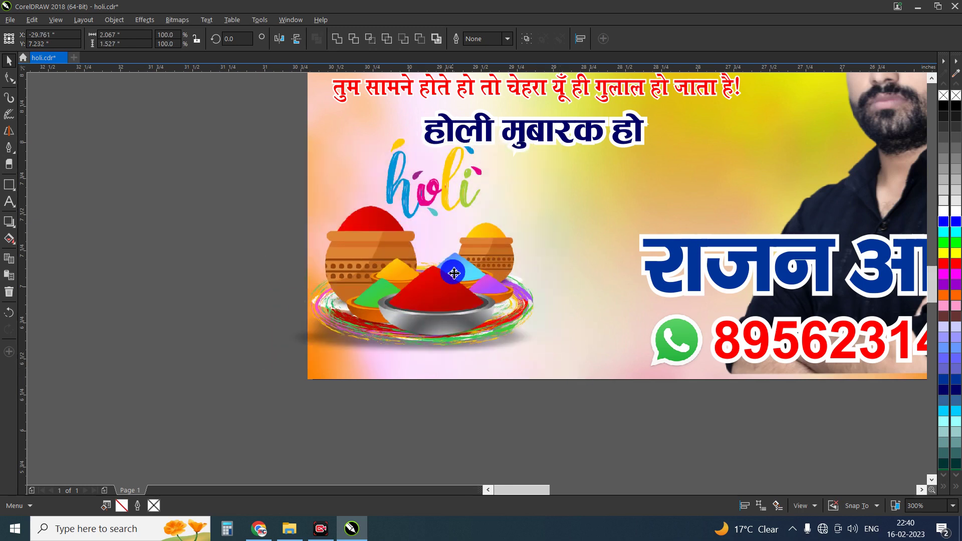
mouse_move(401, 307)
left_mouse_down()
mouse_move(414, 311)
mouse_move(406, 318)
left_mouse_up()
Step: Zoom out and marquee-select every object on the poster
scroll(408, 321, "down", 1)
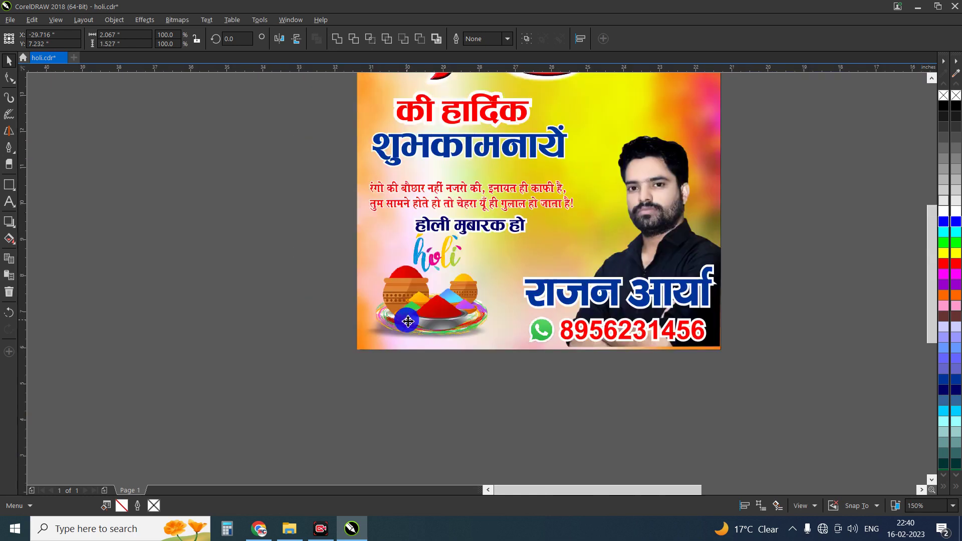
scroll(408, 321, "down", 1)
left_click(656, 301)
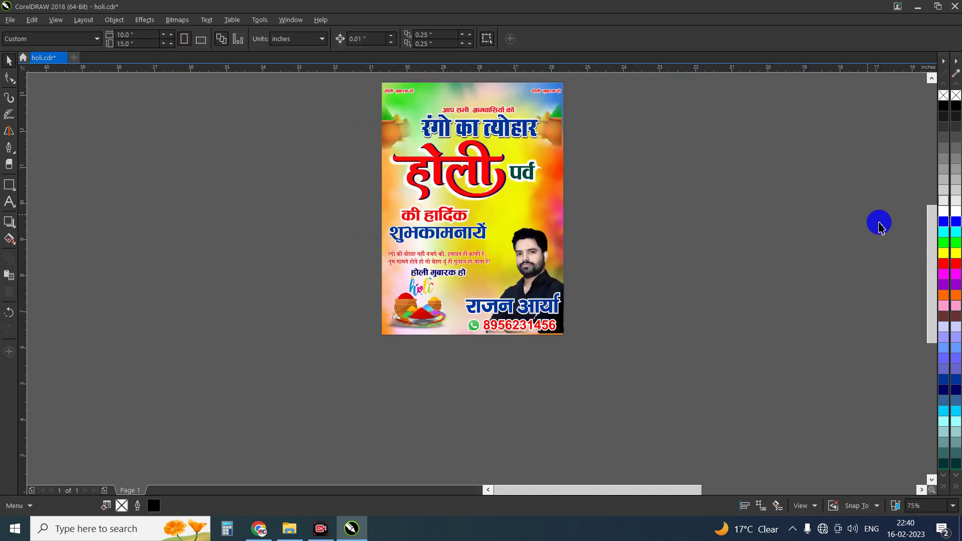
scroll(500, 215, "up", 2)
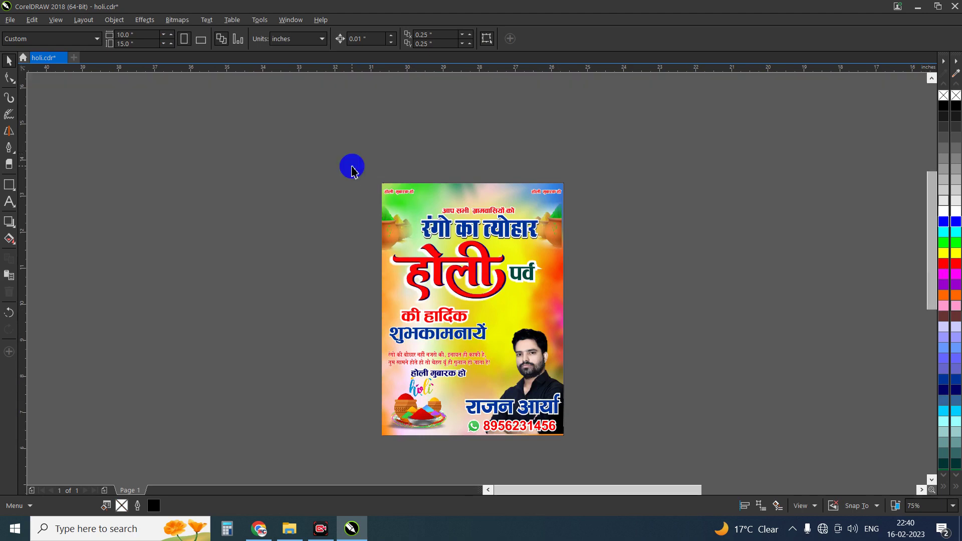
left_click_drag(350, 160, 632, 466)
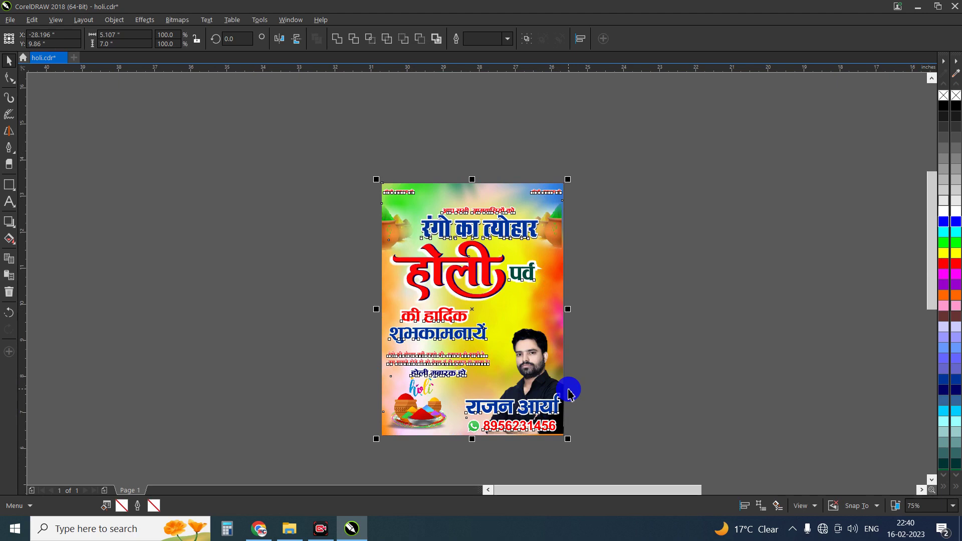
Step: Group all poster objects and export them to the Desktop as JPEG 'holi 2'
key("ctrl+g")
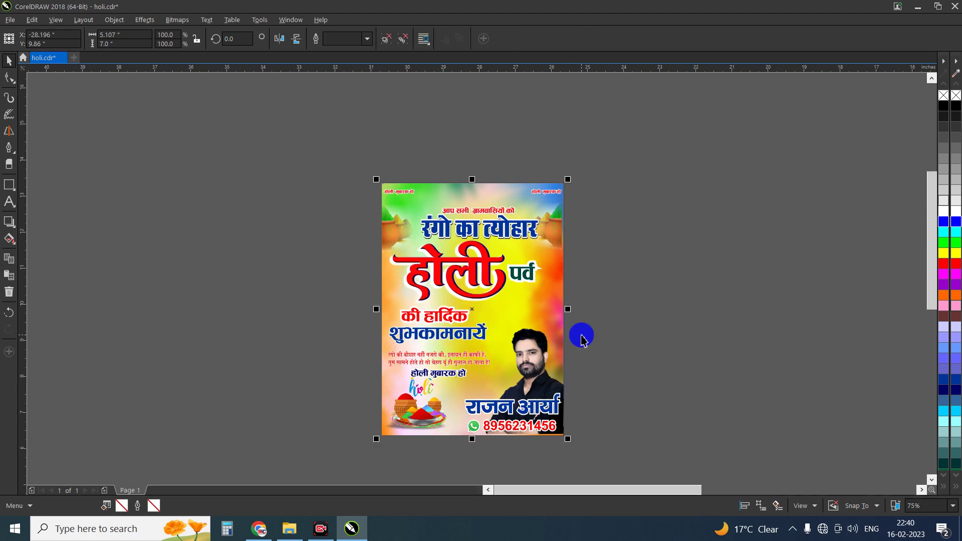
key("ctrl+e")
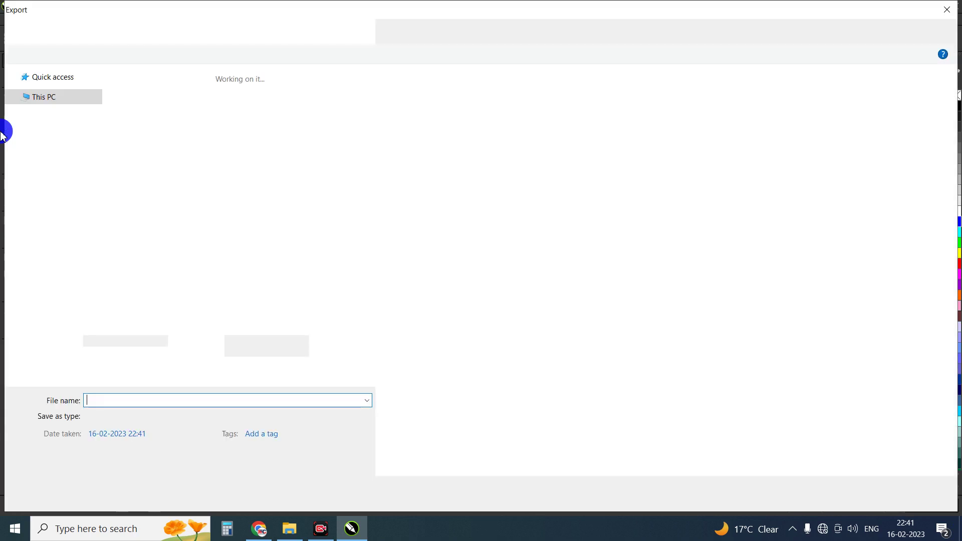
type("holi")
left_click(117, 401)
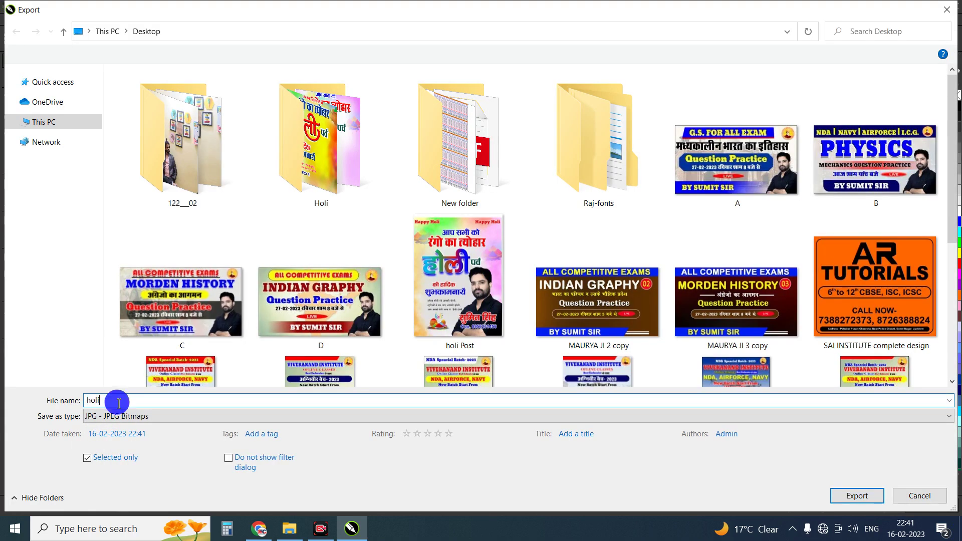
type(" 2")
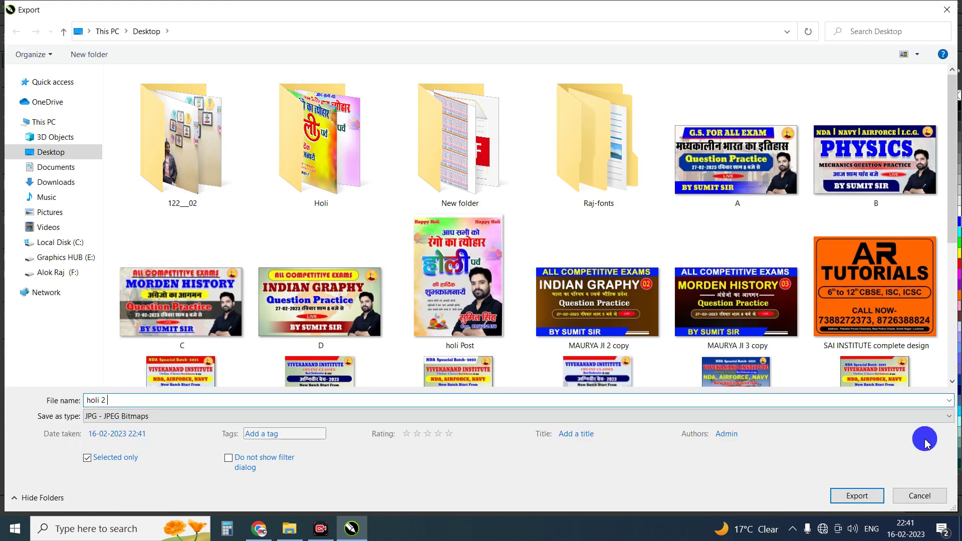
left_click(854, 495)
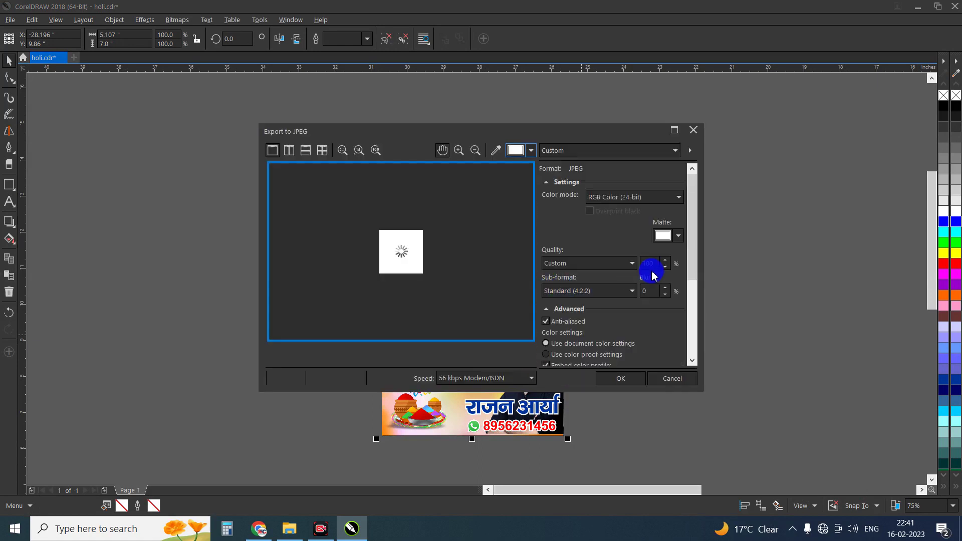
Step: Set the JPEG export resolution to 250 and confirm the export
left_click_drag(694, 196, 691, 322)
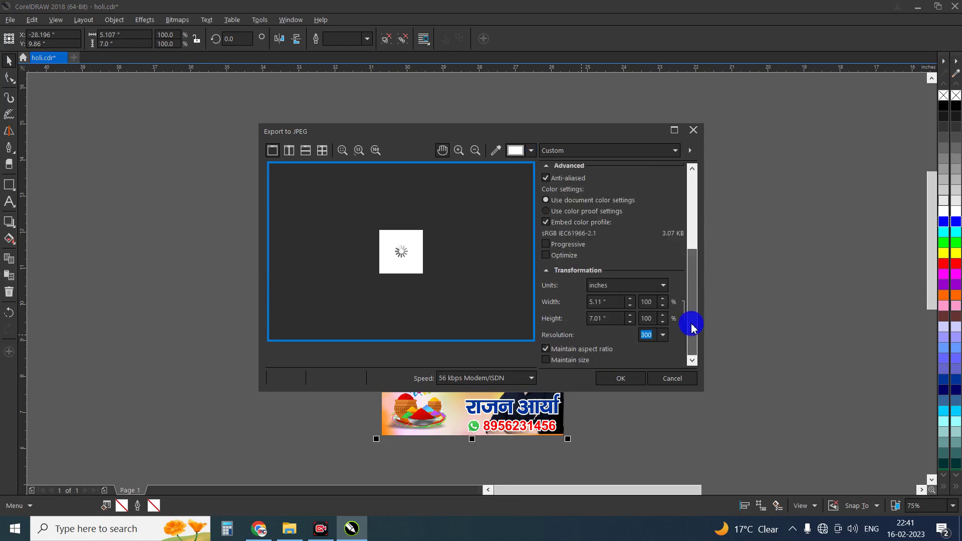
double_click(651, 335)
left_click(654, 337)
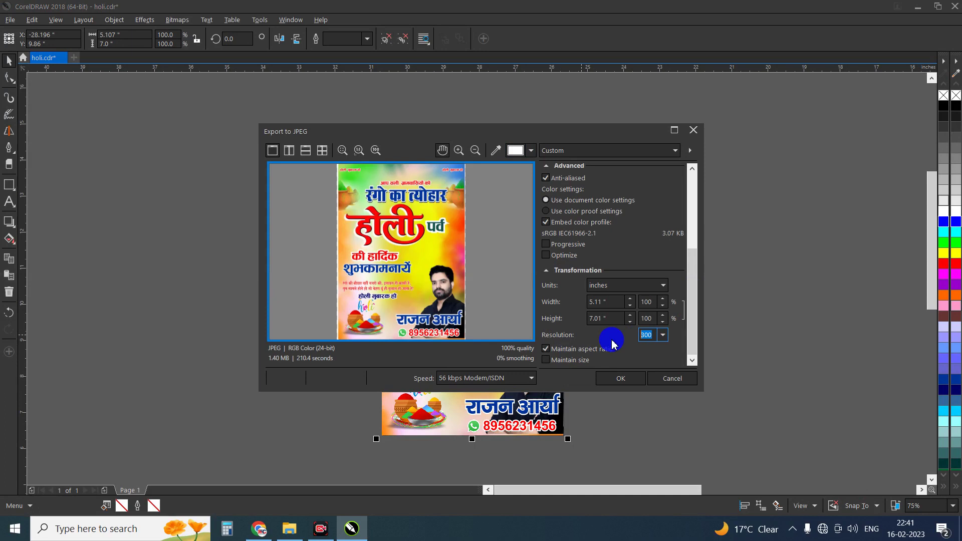
type("250")
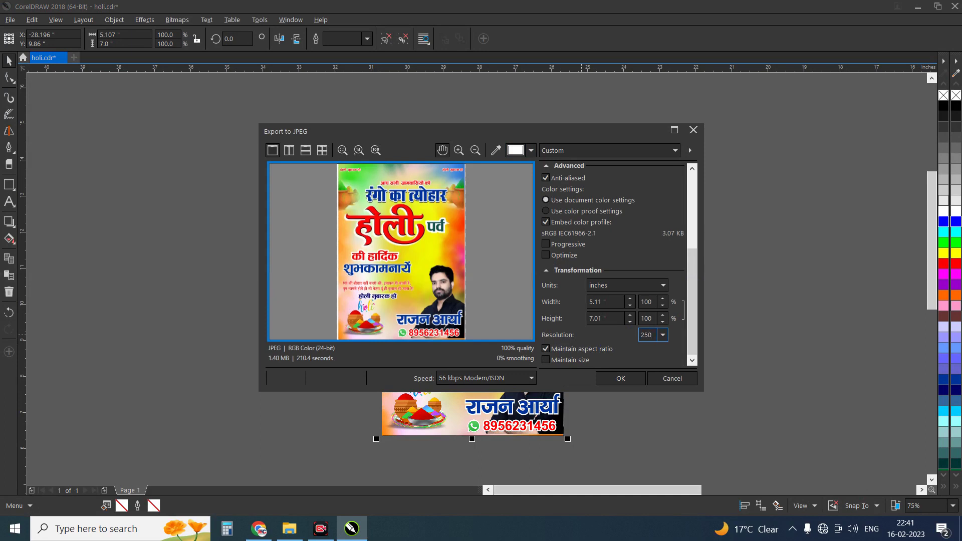
left_click(633, 378)
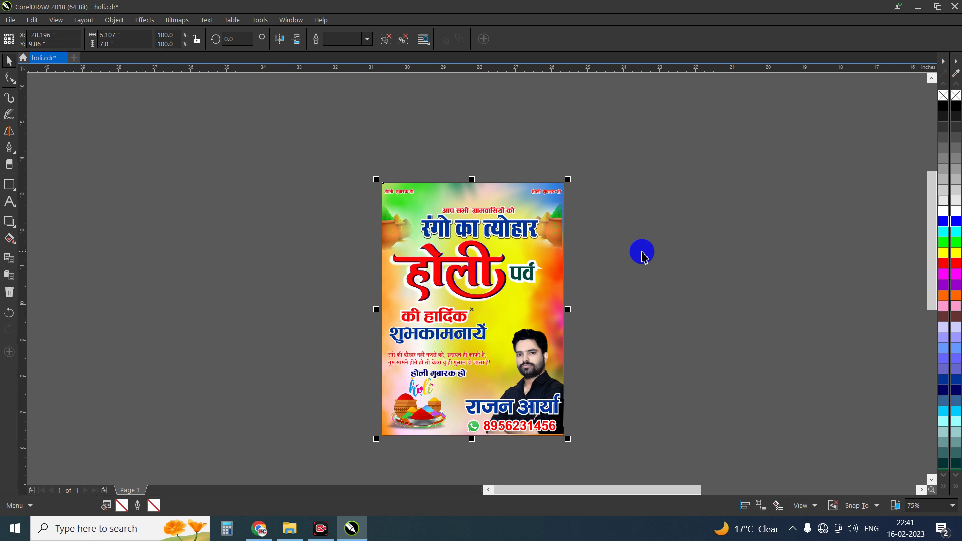
Step: Minimize all windows to the desktop and select the exported holi 2 image icon
key("super+d")
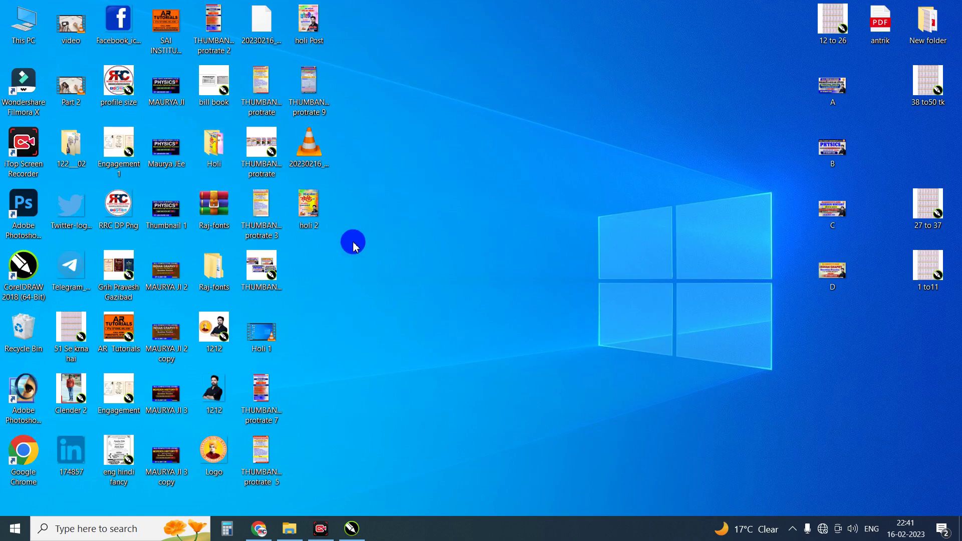
key("shift+F10")
left_click(312, 208)
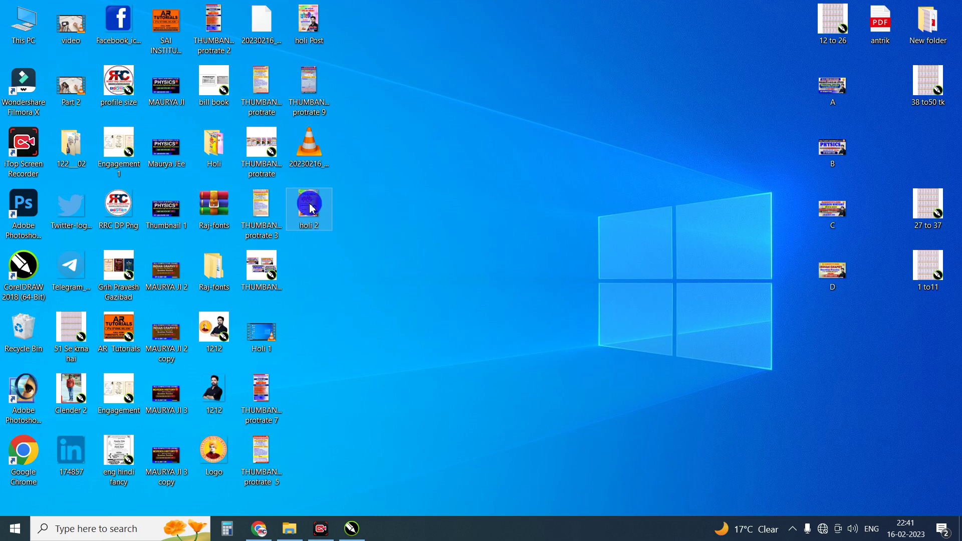
Step: Open holi 2.jpg in Photos, briefly returning to the desktop before bringing the viewer back
double_click(311, 208)
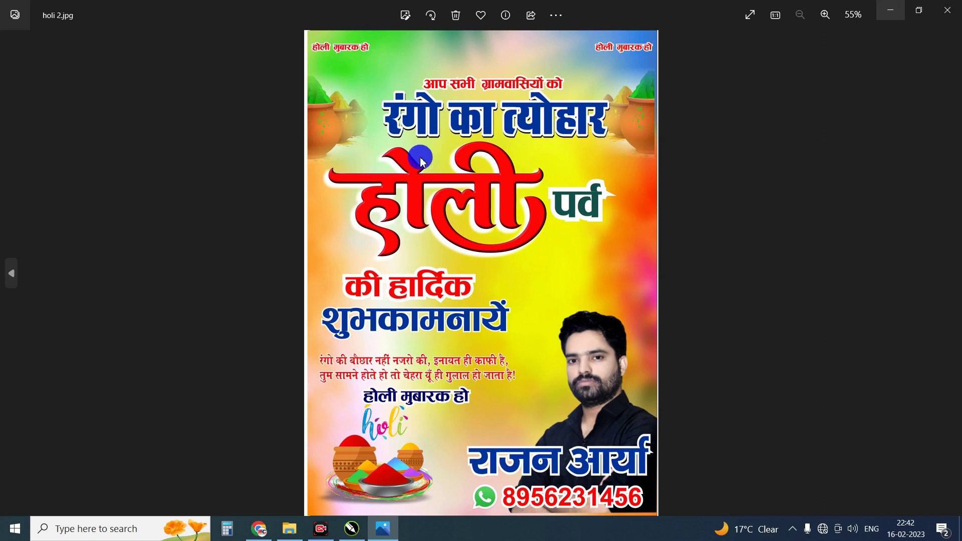
key("super+d")
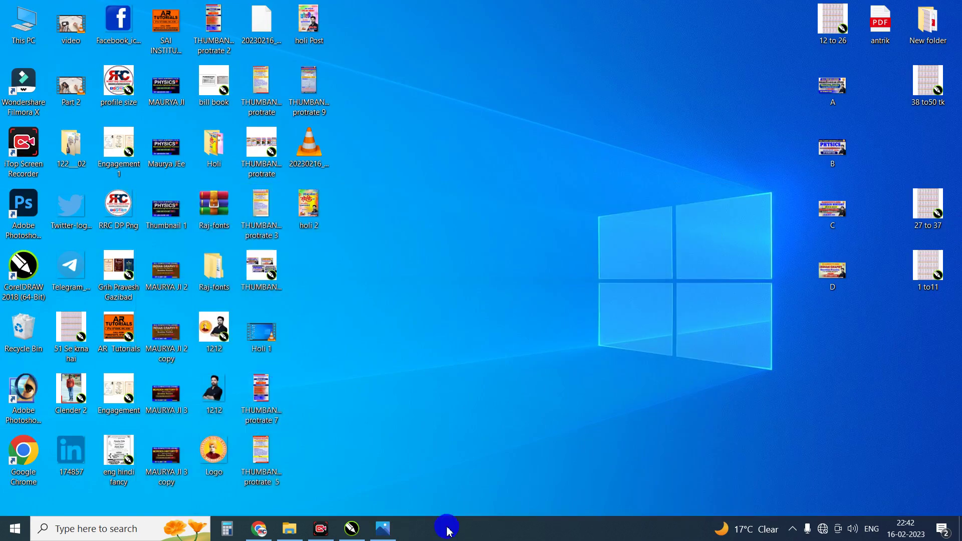
left_click(316, 220)
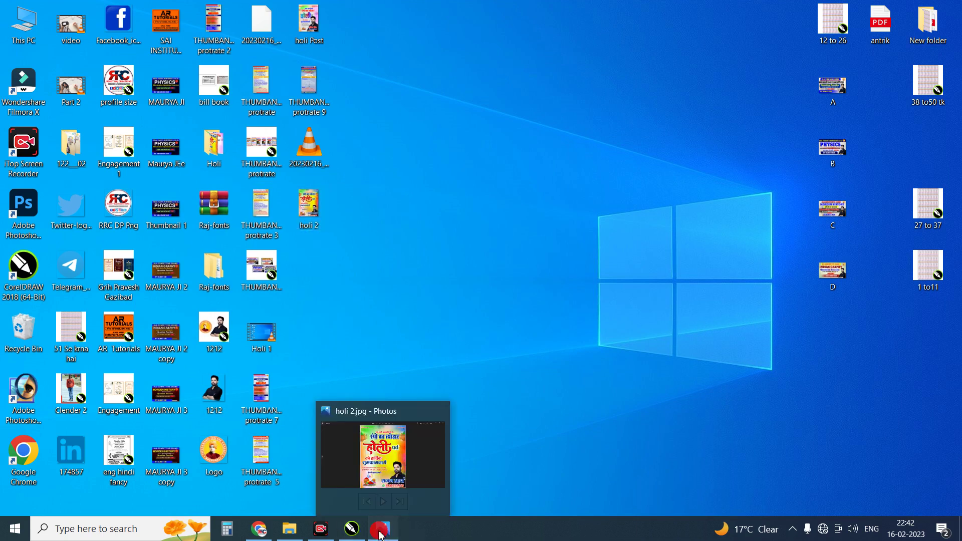
left_click(380, 531)
Step: Zoom into the poster and scroll through it to check the headline, greeting and name
left_click(477, 167)
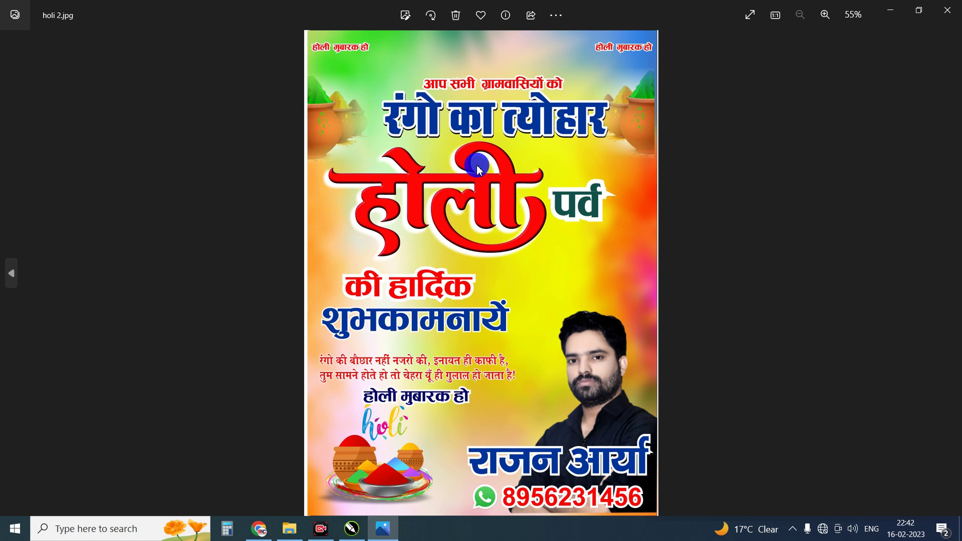
left_click(477, 137)
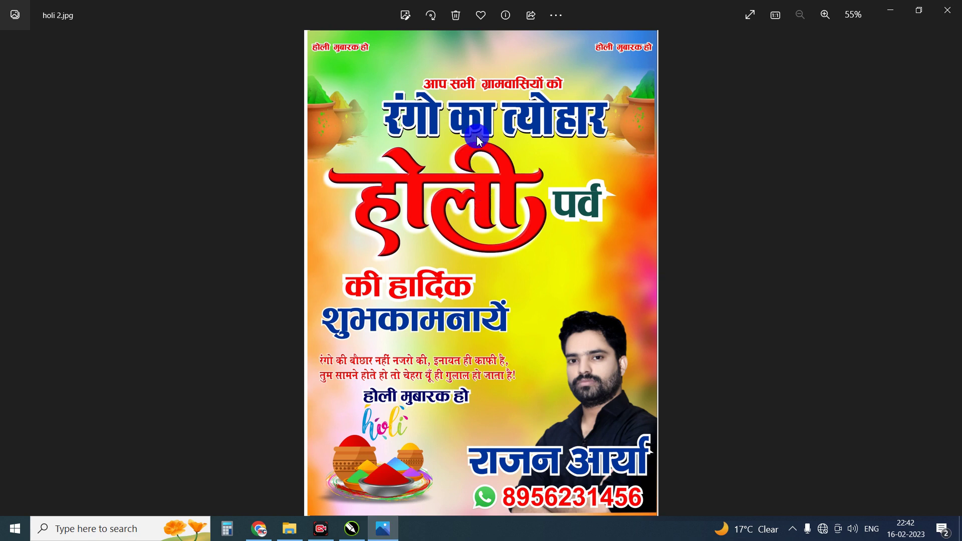
scroll(477, 141, "up", 2)
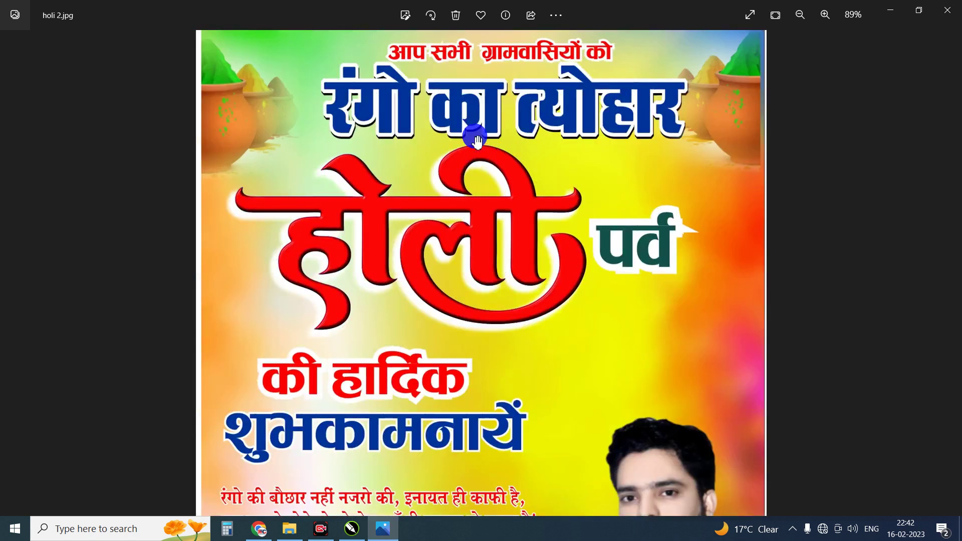
scroll(473, 180, "down", 2)
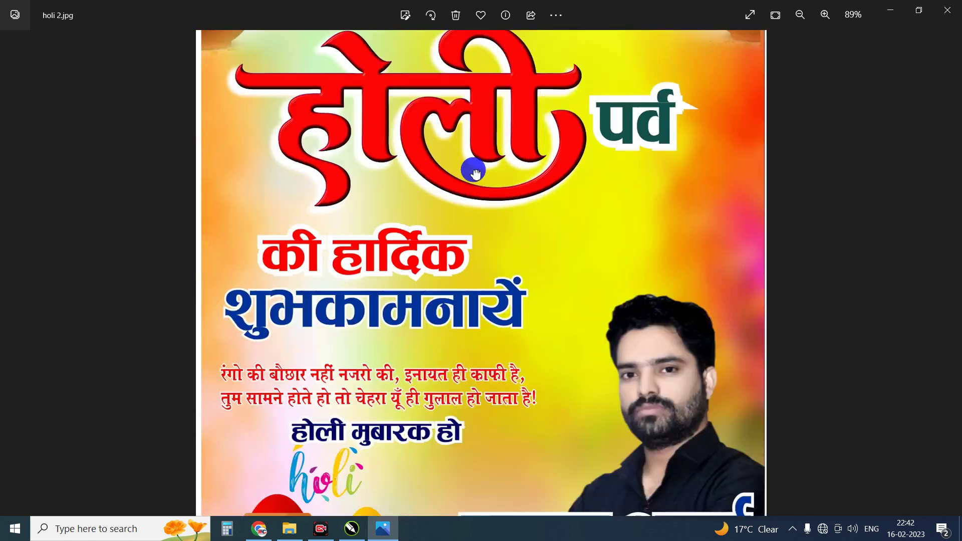
scroll(469, 475, "down", 1)
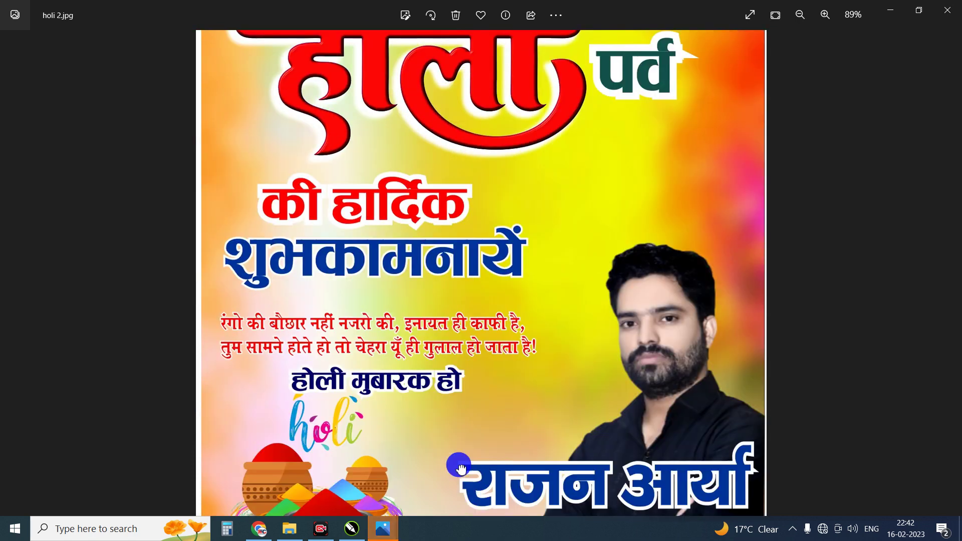